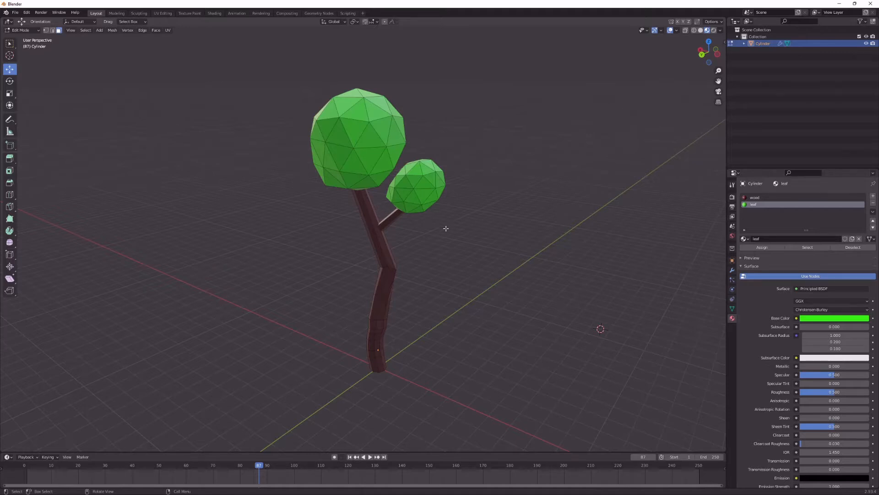
scroll(448, 245, "up", 5)
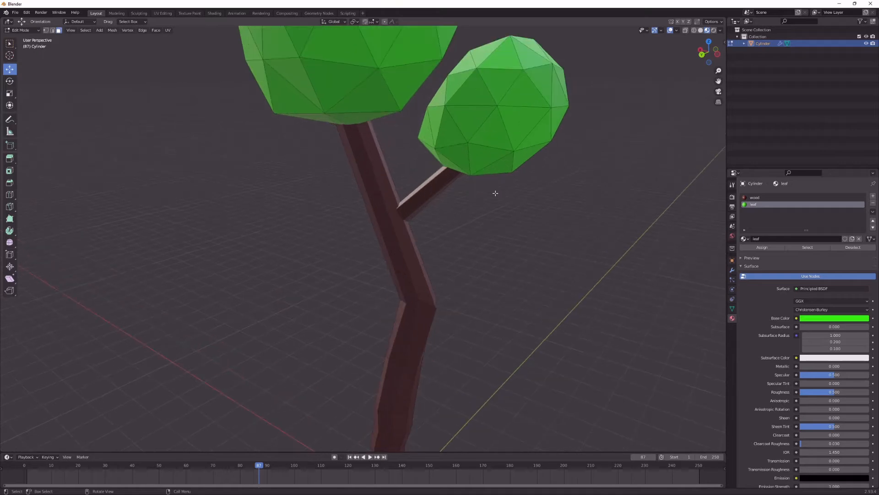
scroll(494, 193, "down", 3)
middle_click_drag(423, 261, 372, 258)
scroll(460, 273, "up", 2)
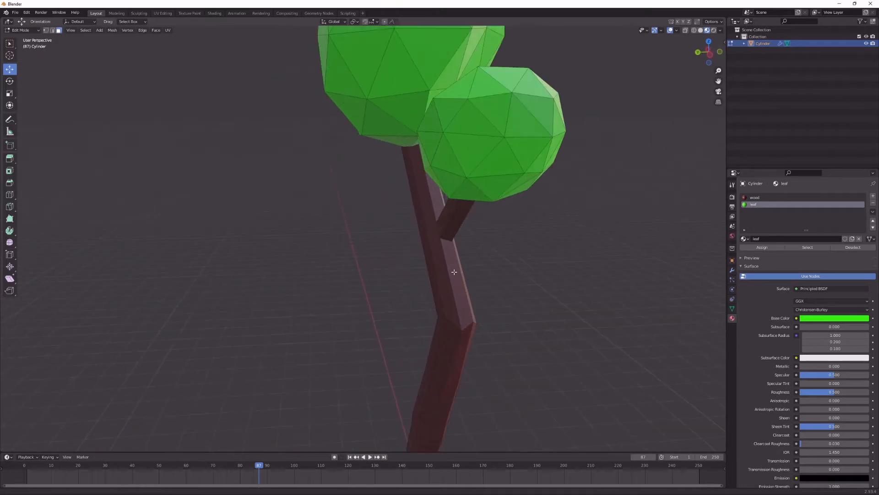
middle_click_drag(454, 270, 326, 237, "shift")
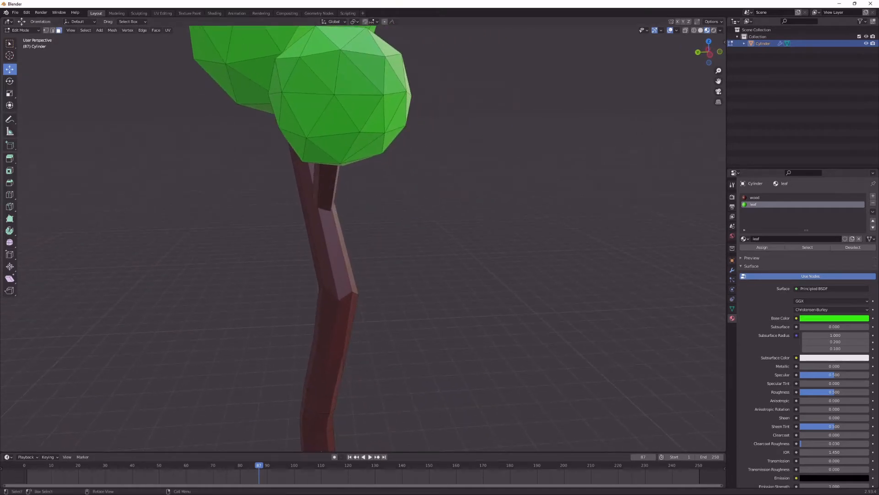
- Switch to the web browser, search Google Images for "2d tree" and preview the cartoon tree hosted on DeviantArt
mouse_move(411, 481)
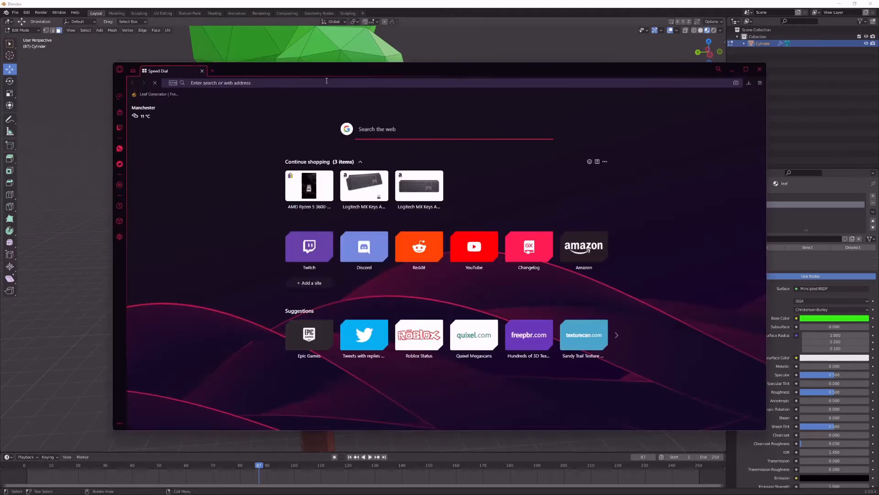
type("2s")
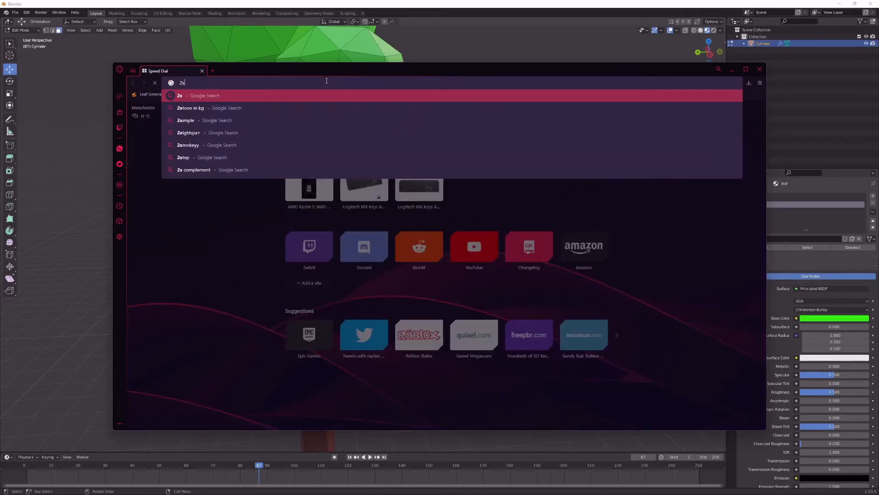
key("BackSpace")
type("d tree")
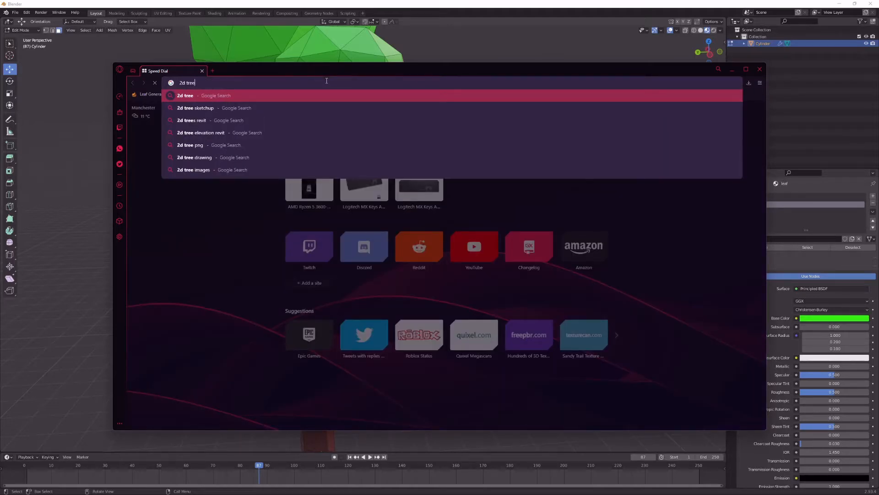
key("Return")
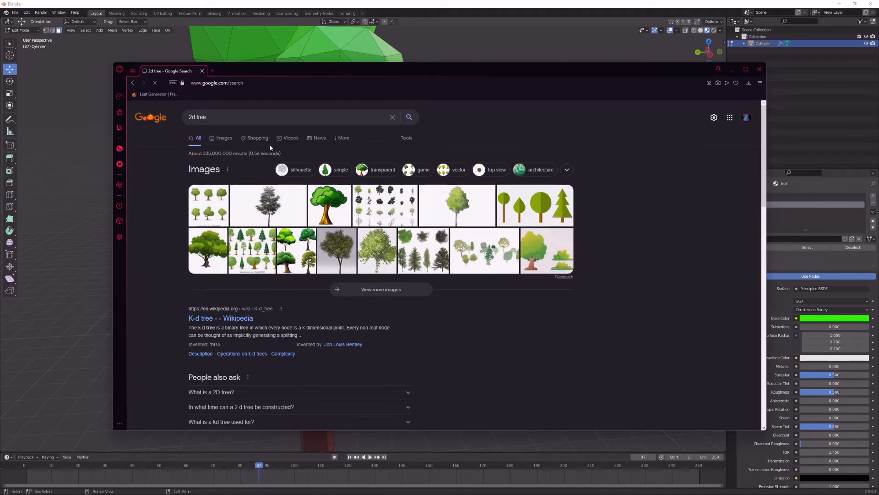
left_click(223, 138)
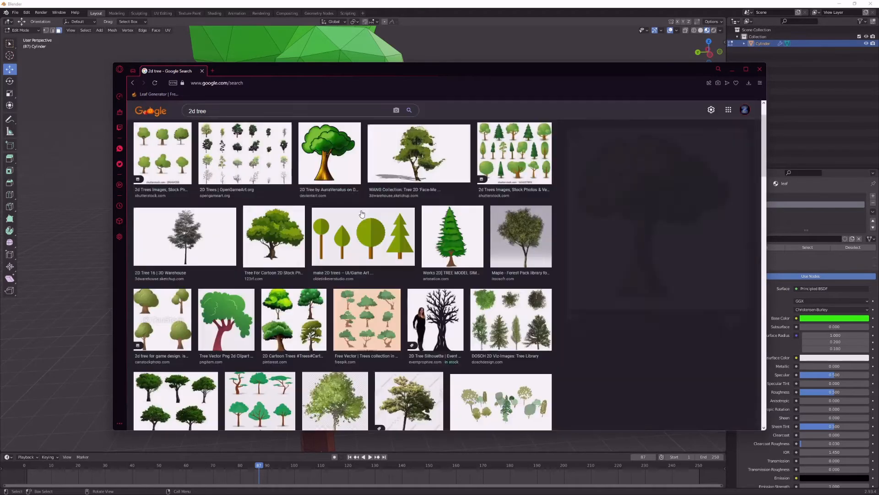
left_click(329, 152)
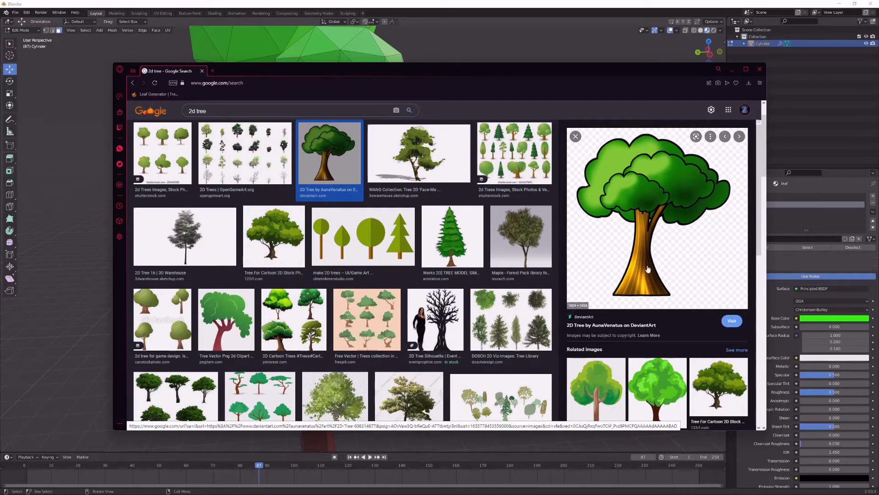
- Change the image search to "3d tree" and preview the TurboSquid 3D trees pack model
left_click(189, 112)
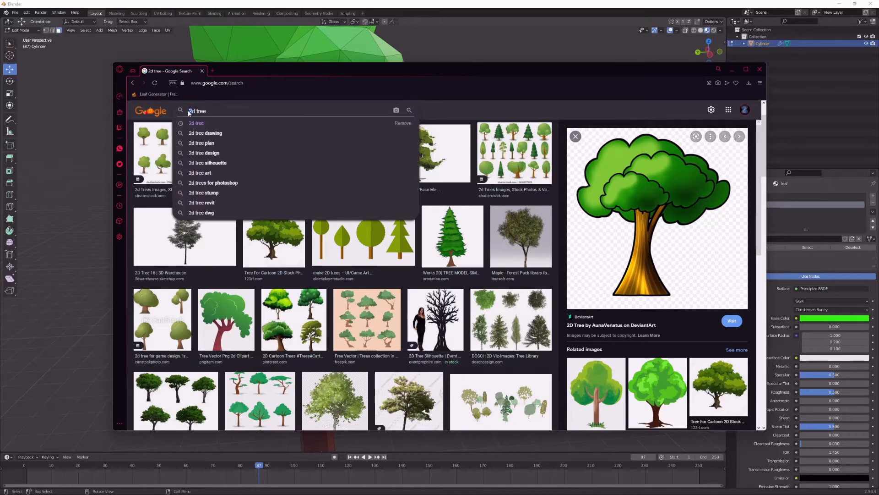
key("Delete")
type("3")
key("Return")
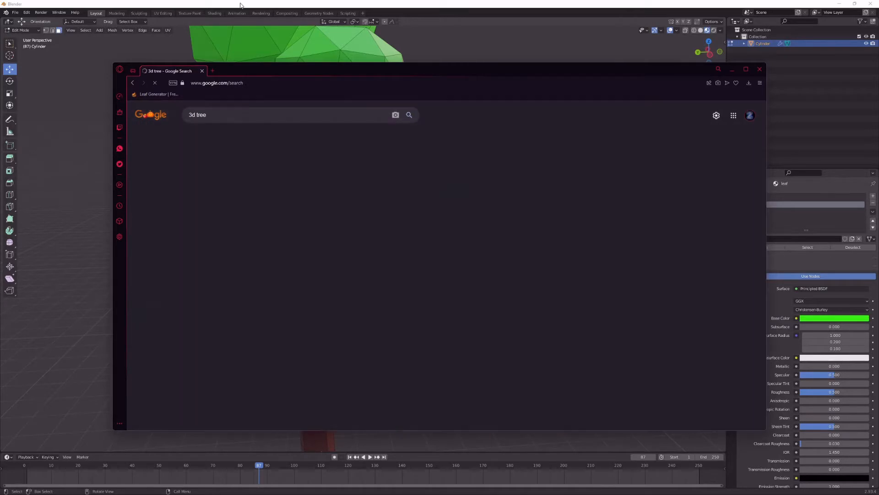
left_click(227, 213)
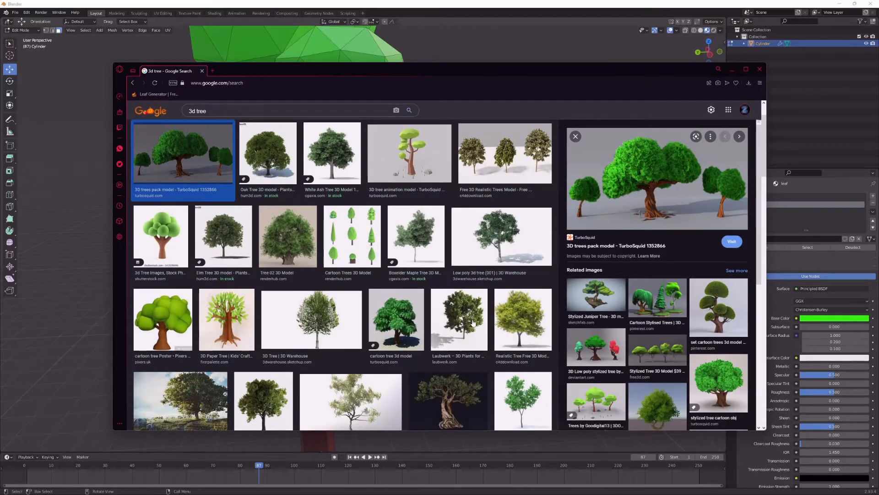
- Preview the ArtStation 3D tree prop and the TurboSquid 3D tree animation model, then close the browser and return to Blender
left_click(455, 383)
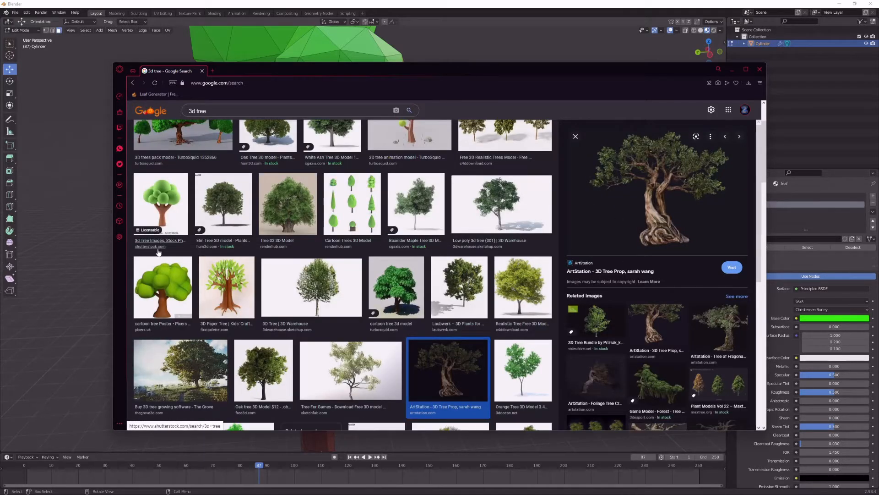
scroll(504, 257, "up", 1)
scroll(649, 250, "down", 3)
scroll(650, 250, "up", 3)
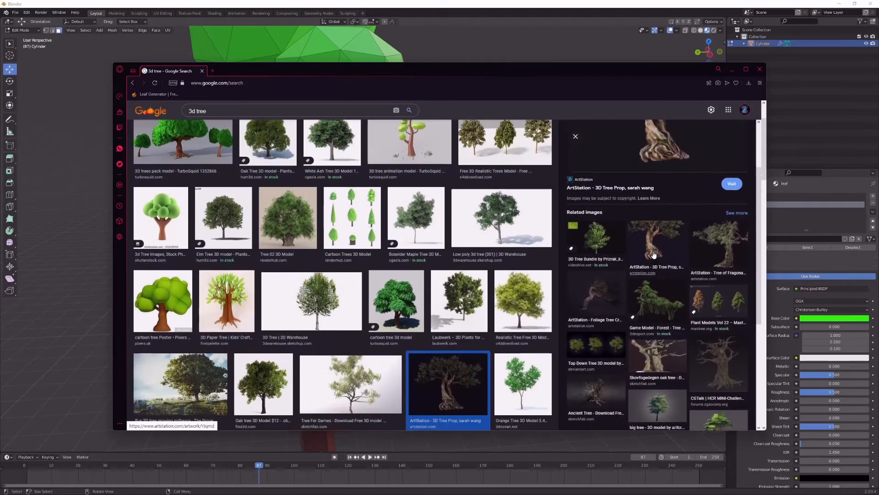
scroll(503, 169, "up", 1)
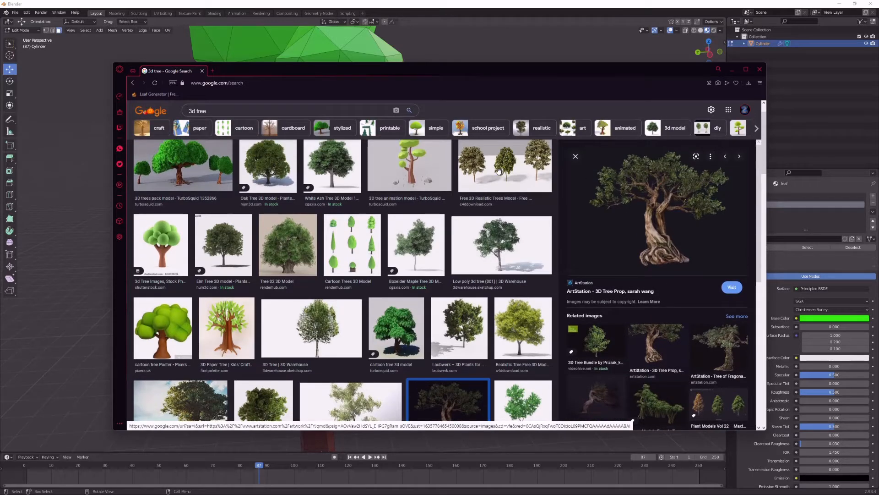
left_click(417, 183)
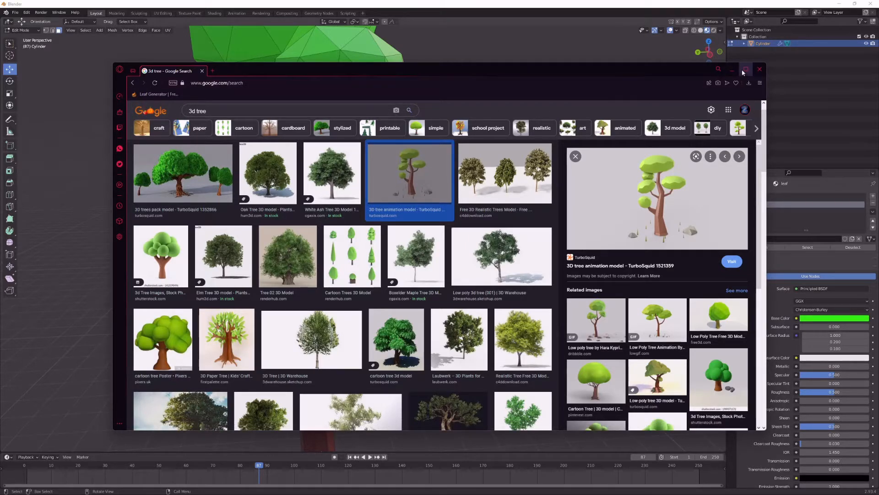
left_click(758, 69)
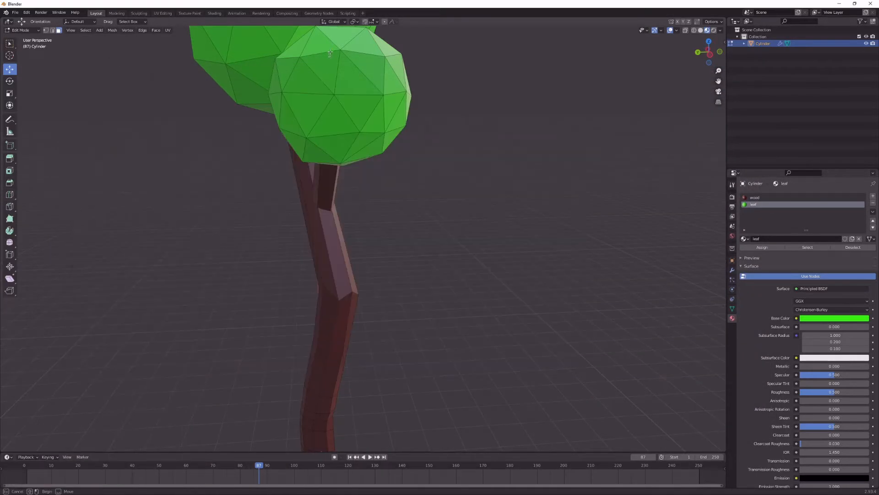
left_click(322, 68)
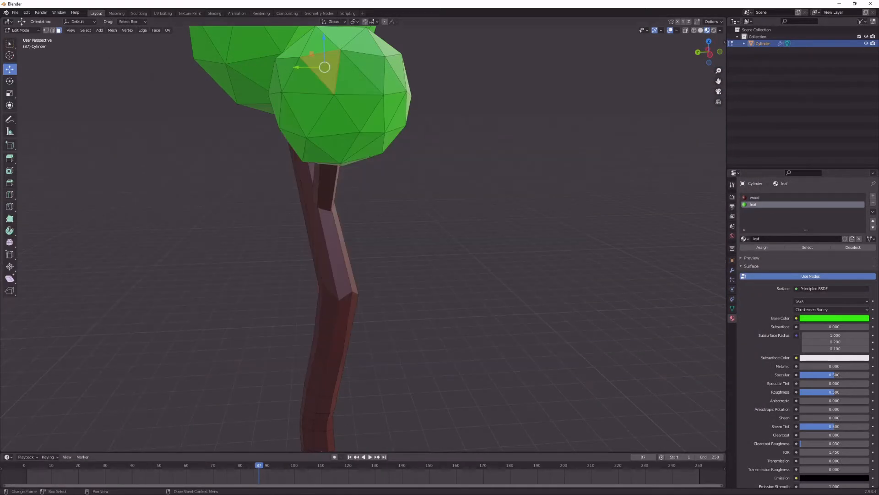
- Switch to the browser window showing freepbr.com, maximize it and open the Rough Brick 1 PBR Material page
left_click(417, 487)
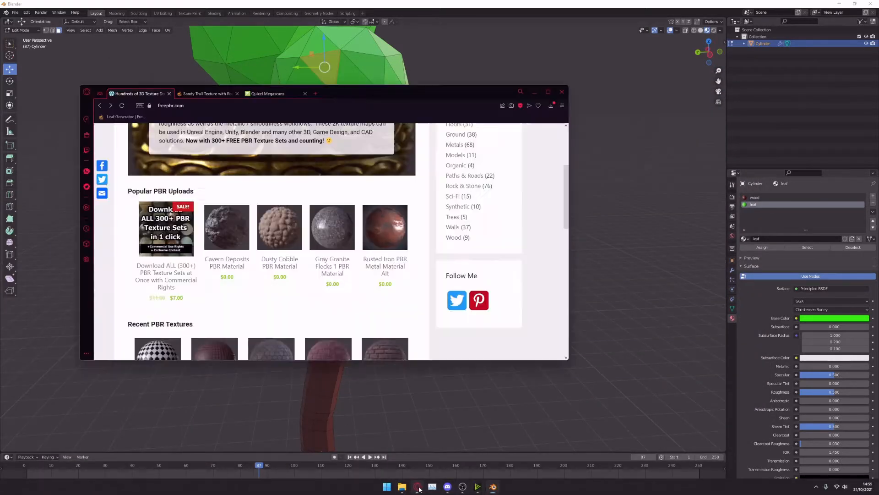
double_click(378, 94)
scroll(436, 118, "up", 3)
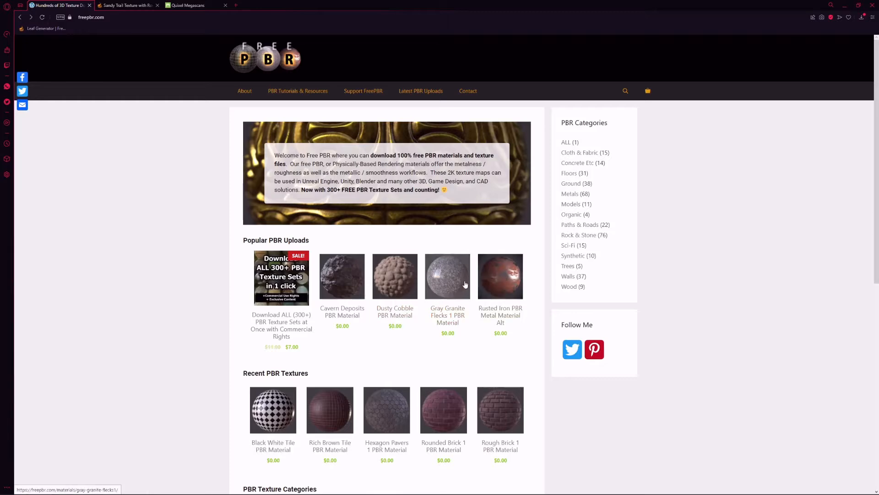
scroll(439, 247, "down", 5)
left_click(493, 201)
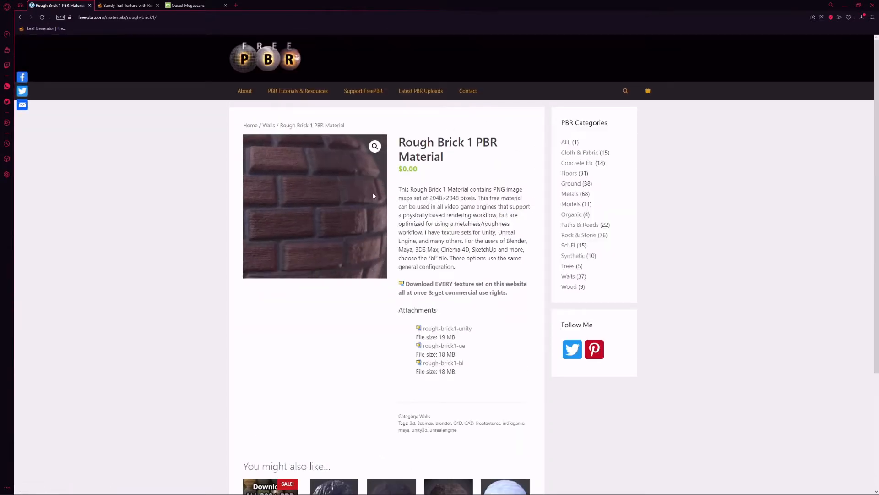
- Examine the Rough Brick 1 material's description, attachments and enlarged preview, then minimize the browser to return to Blender
scroll(449, 253, "down", 2)
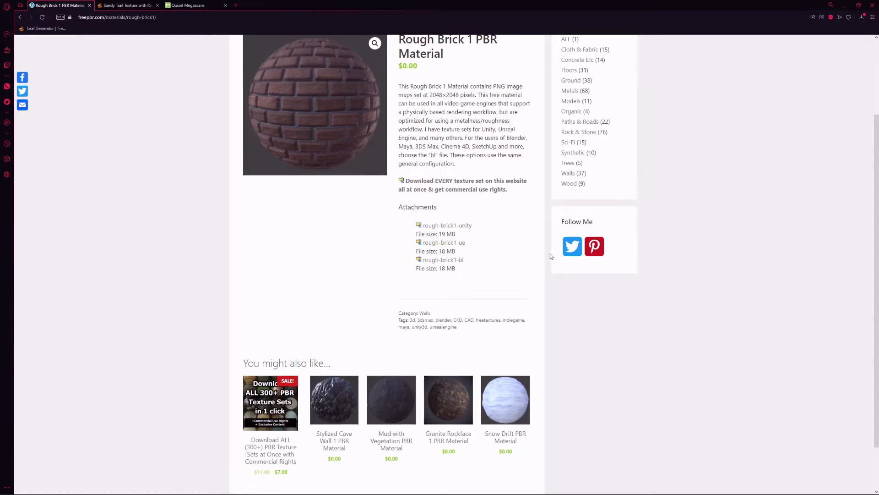
scroll(451, 213, "up", 2)
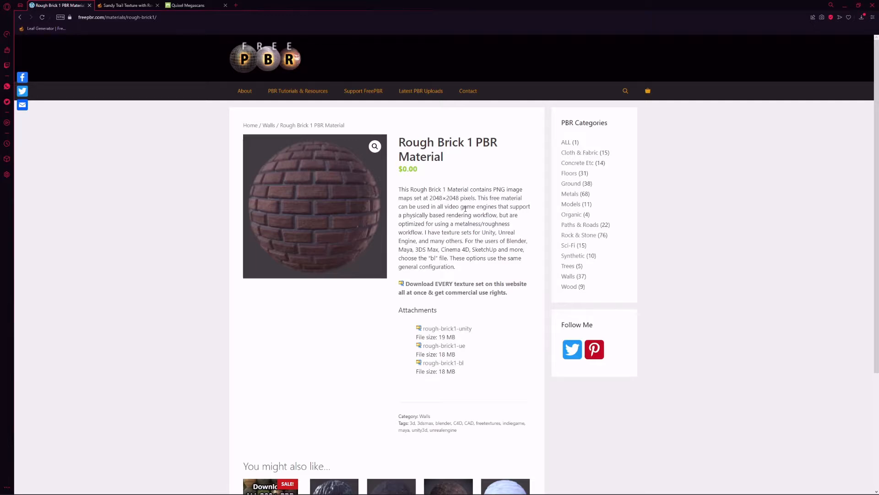
mouse_move(362, 221)
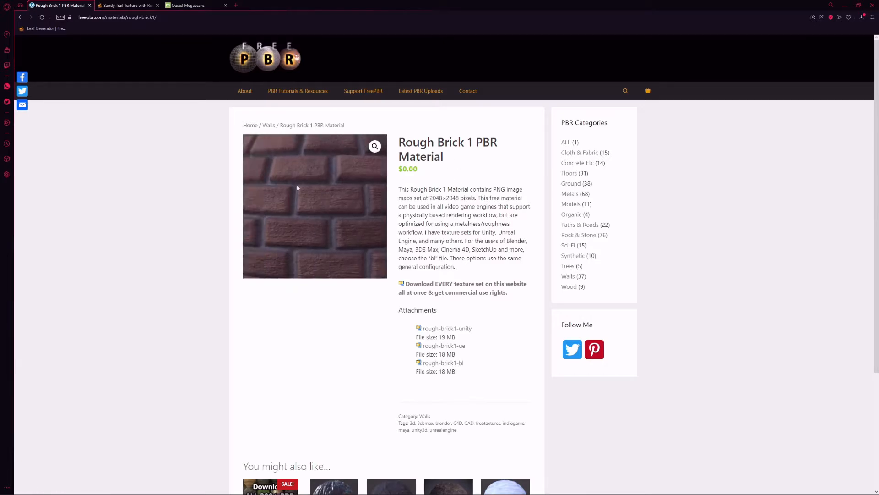
left_click(845, 5)
- Switch to the Shading workspace and bring the tree and the leaf material's nodes into view
scroll(489, 197, "down", 5)
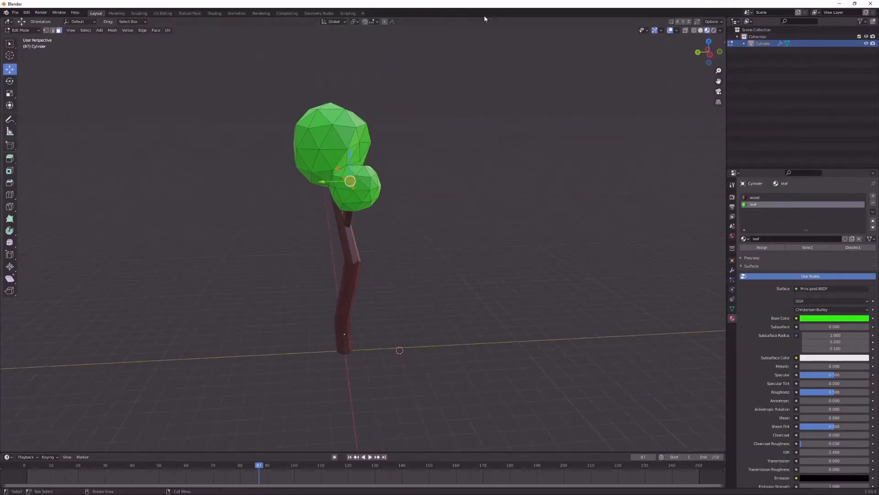
left_click(215, 13)
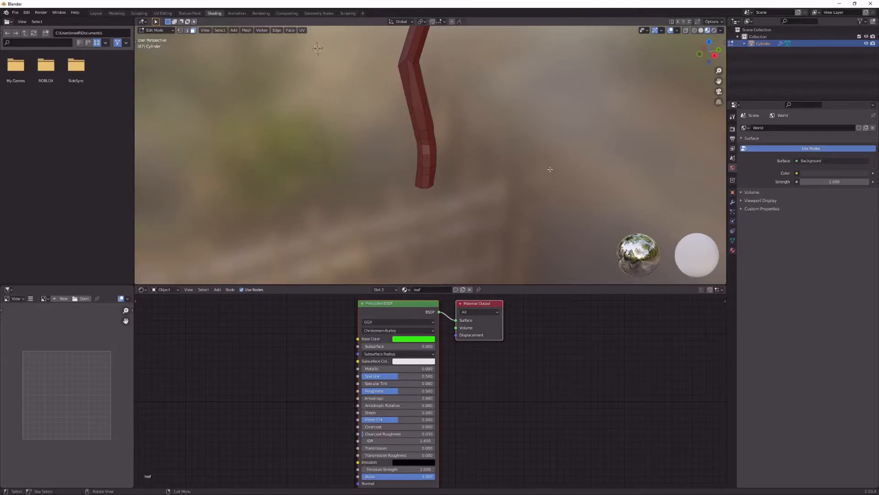
scroll(448, 372, "down", 4)
scroll(452, 363, "up", 1)
middle_click_drag(451, 363, 410, 335)
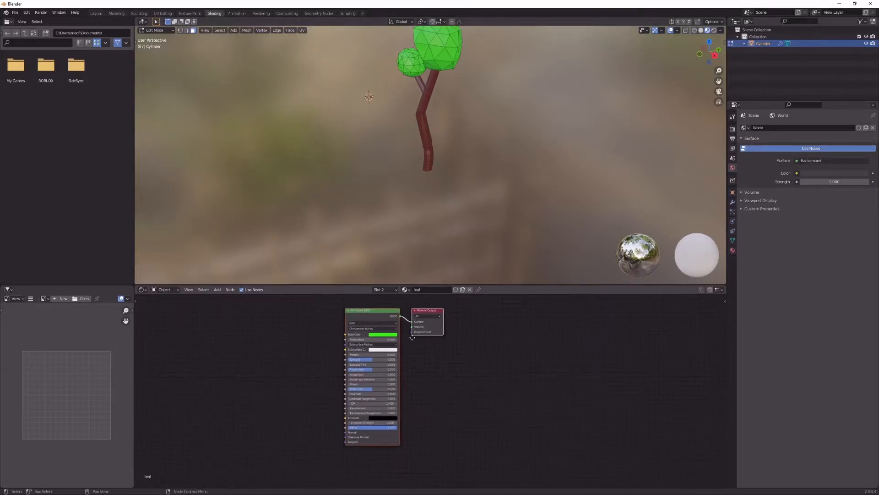
scroll(410, 335, "up", 2)
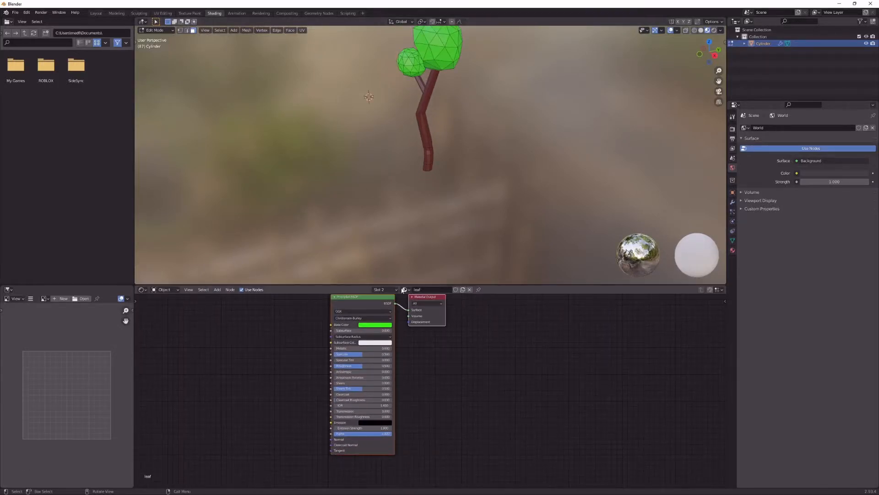
- Display the wood material's nodes in the shader editor instead of the leaf material's
left_click(384, 290)
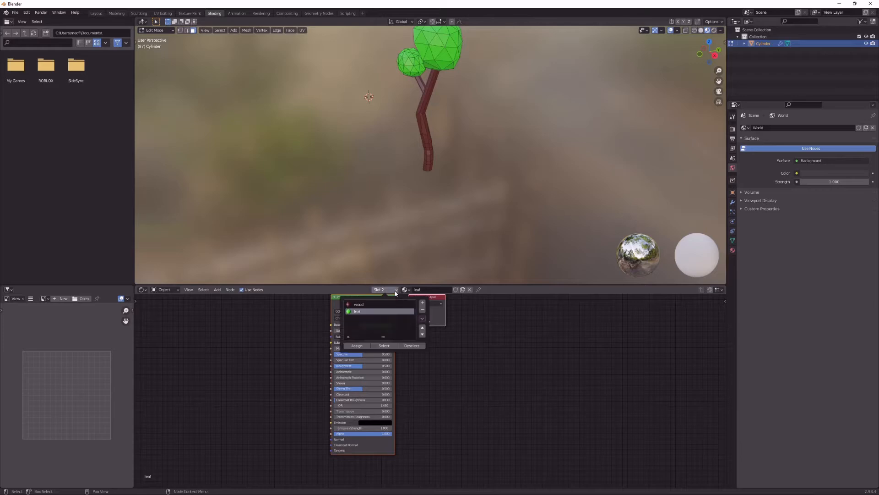
left_click(364, 305)
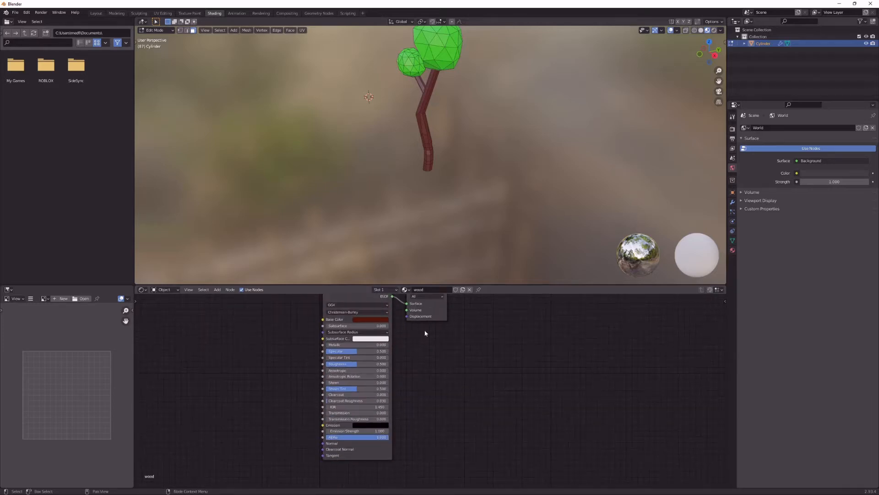
scroll(430, 343, "down", 3)
middle_click_drag(446, 354, 443, 376)
scroll(444, 366, "up", 4)
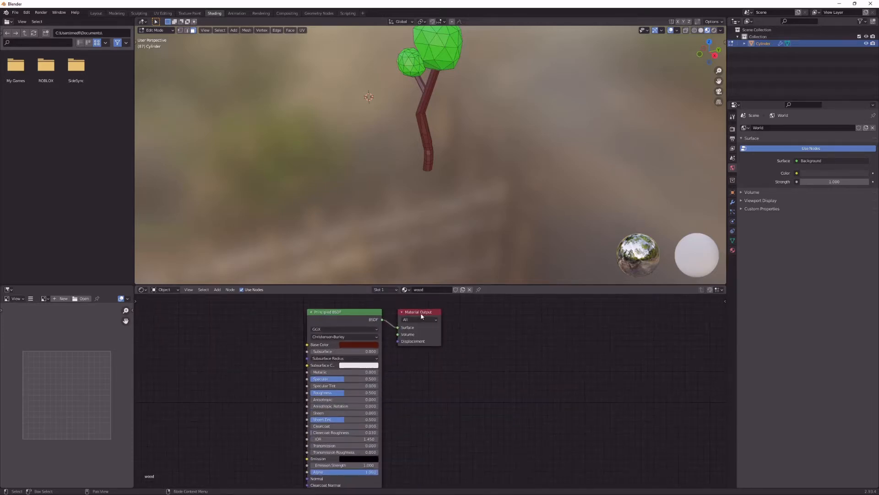
- Spread the wood material's Principled BSDF and Material Output nodes apart to leave a wide gap between them
left_click_drag(422, 316, 588, 314)
left_click(404, 360)
left_click_drag(362, 319, 322, 322)
scroll(378, 338, "down", 1)
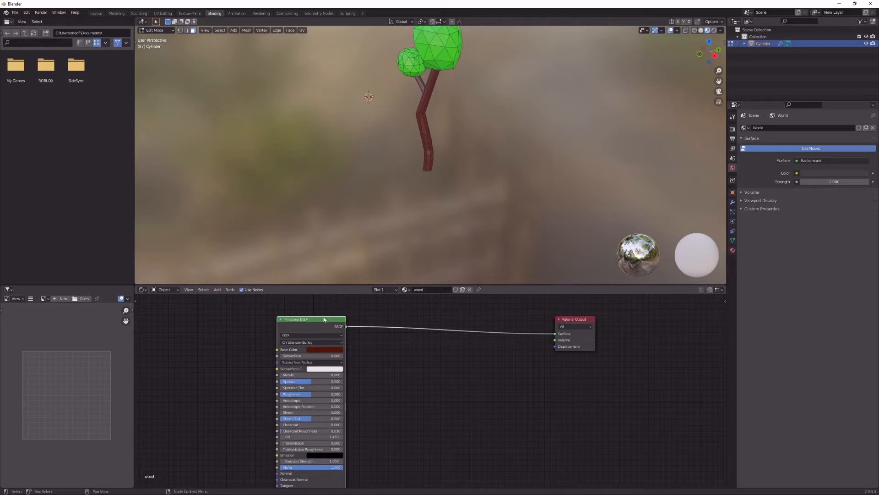
- Start opening an image in the image editor and browse from the Desktop to the bark1 folder under Roblox, Textures, Trees
left_click(82, 301)
left_click(278, 205)
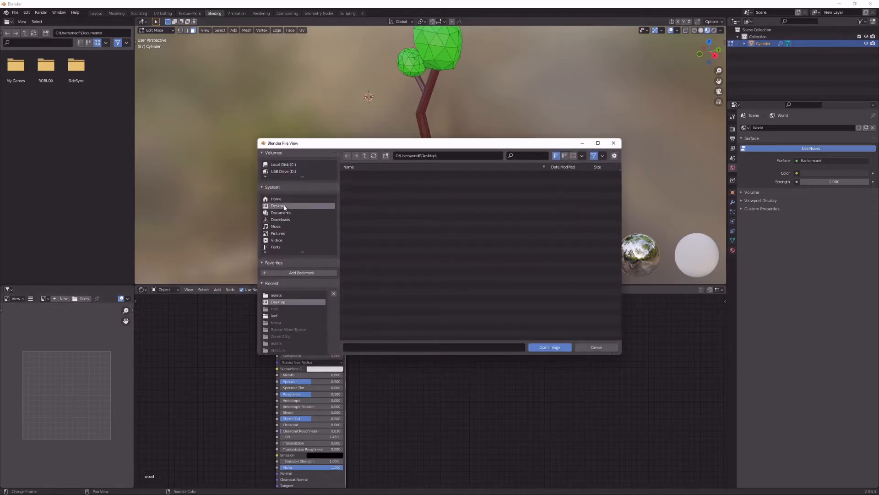
left_click(359, 176)
double_click(358, 176)
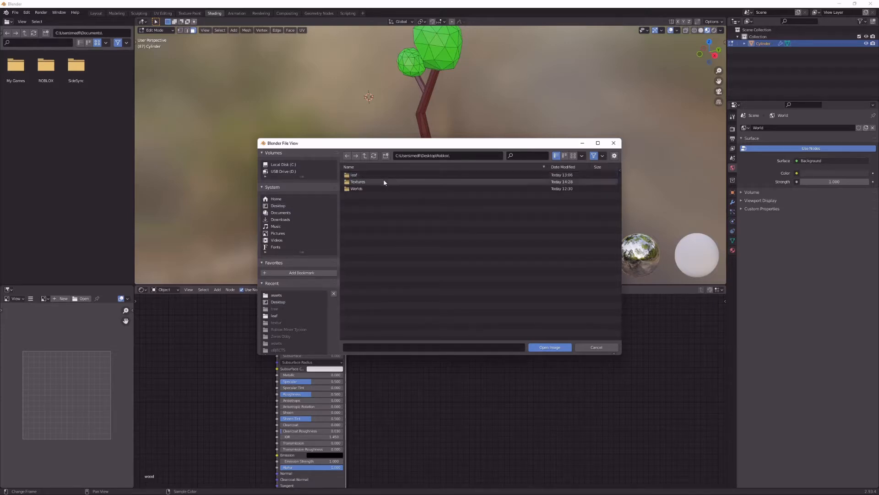
left_click(388, 183)
double_click(379, 183)
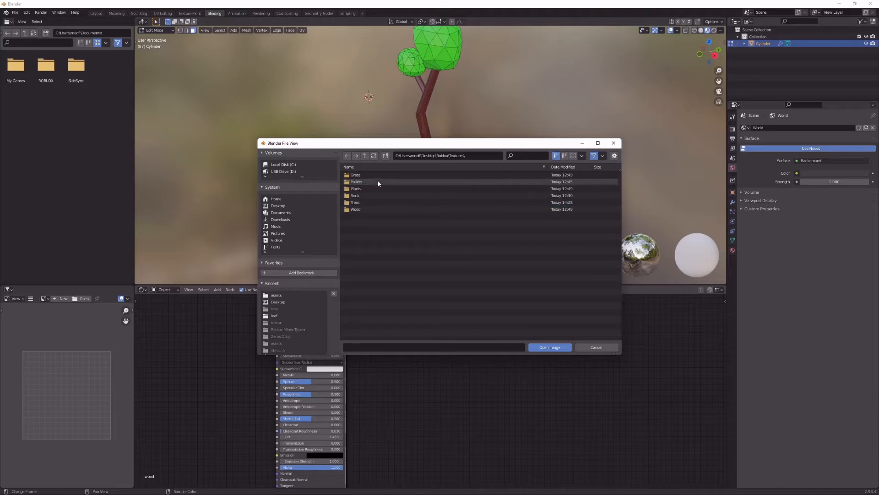
left_click(373, 202)
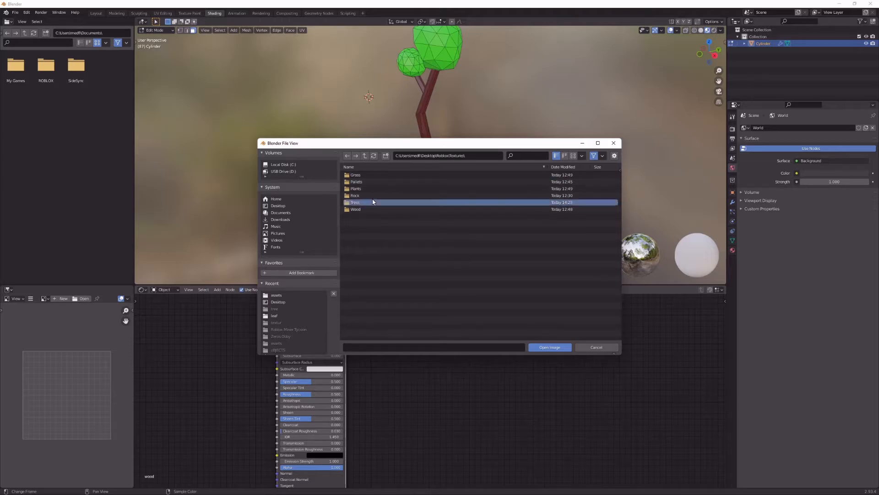
double_click(373, 202)
left_click(378, 175)
double_click(378, 175)
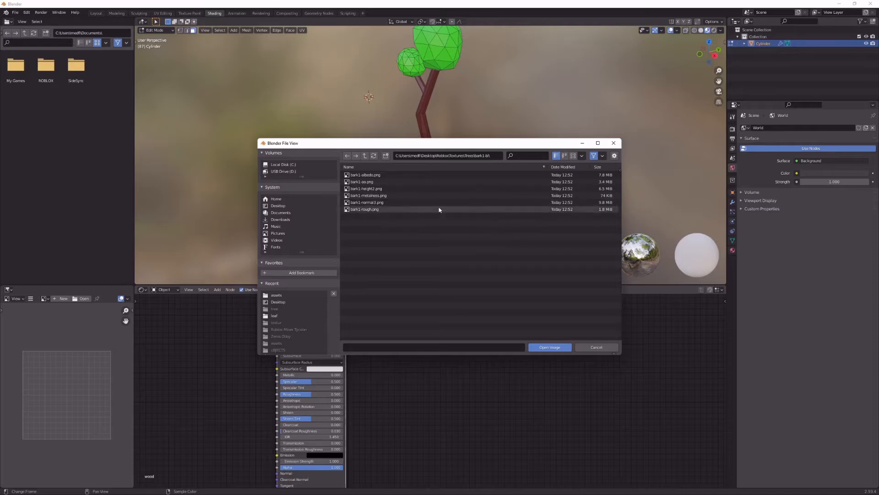
- Load bark1-height2.png, bark1-normal3.png and bark1-rough.png together from the bark1 folder, leaving out the metalness map
left_click(387, 208)
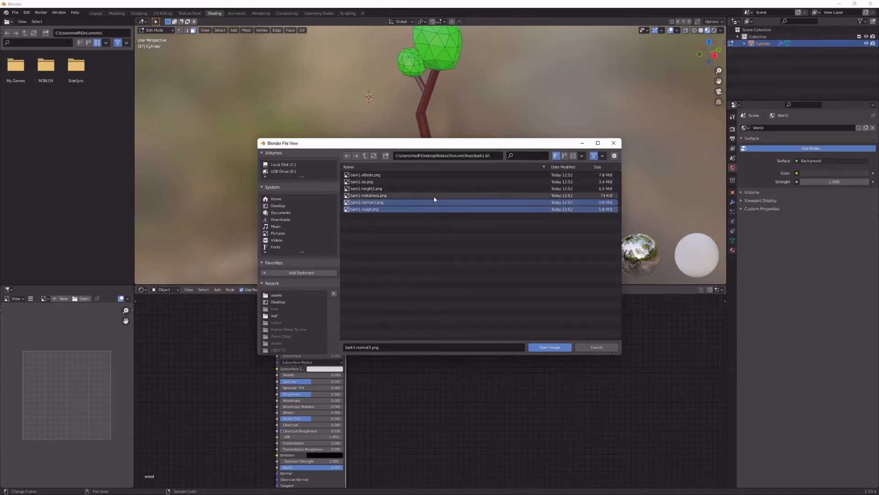
left_click(391, 202, "shift")
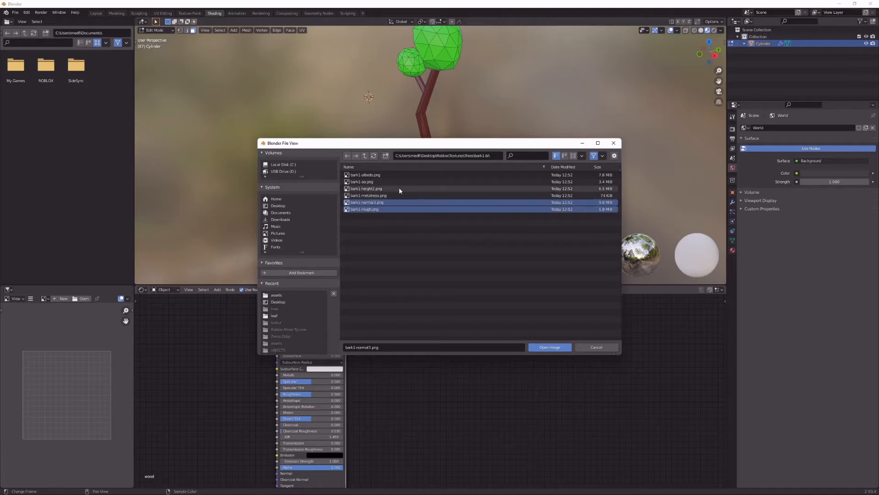
left_click(399, 188, "shift")
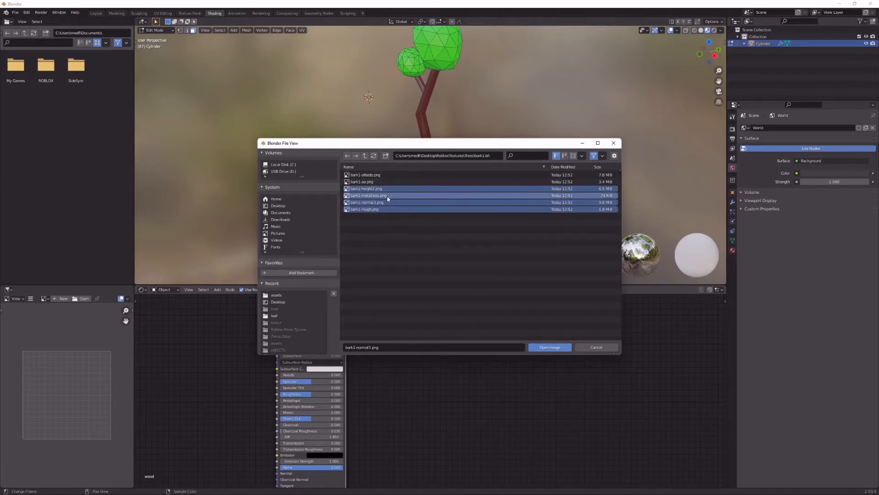
left_click(388, 198, "ctrl")
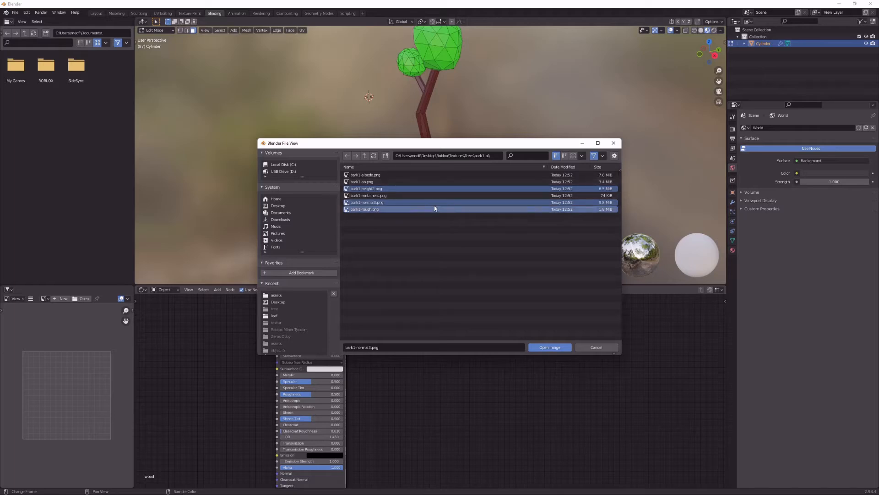
left_click(553, 350)
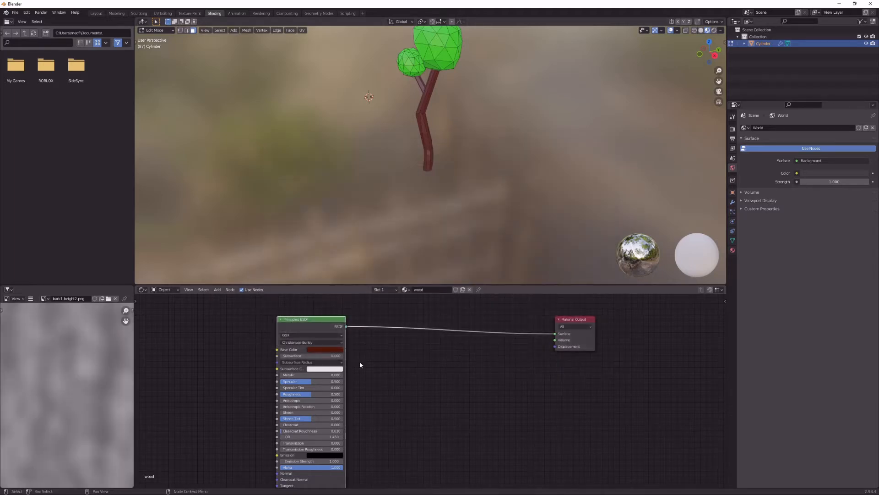
scroll(481, 347, "down", 2)
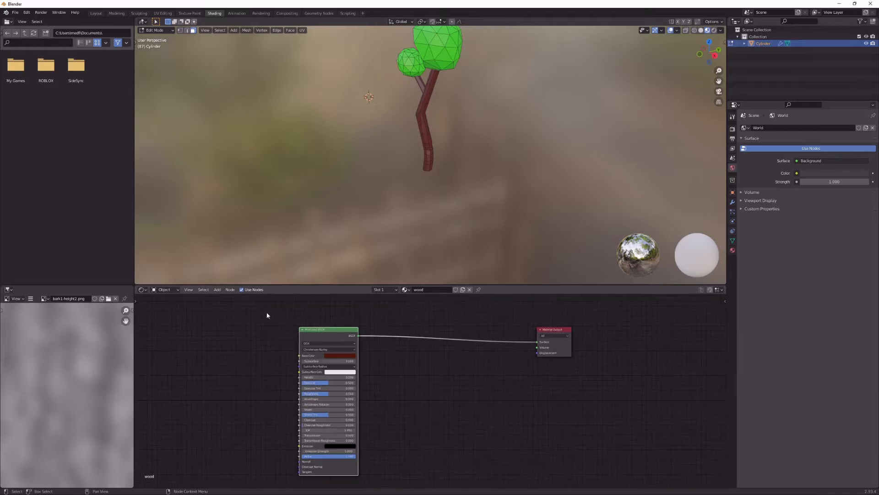
scroll(96, 357, "down", 5)
scroll(58, 316, "up", 3)
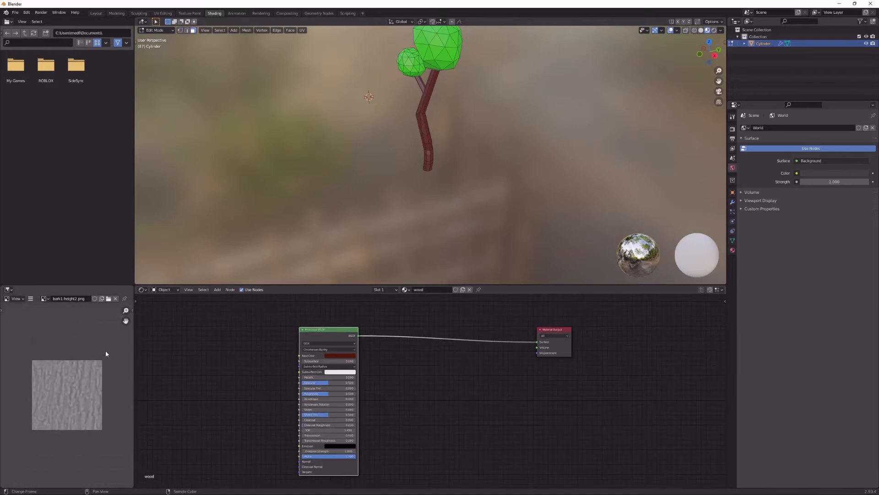
scroll(277, 349, "up", 1)
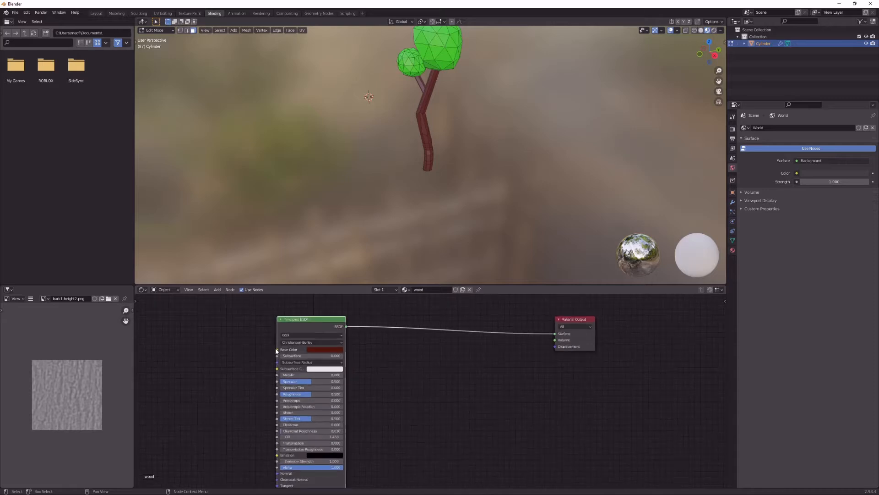
- Add an Image Texture node to the wood material and place it to the left of the Principled BSDF node
middle_click_drag(263, 350, 349, 348, "shift")
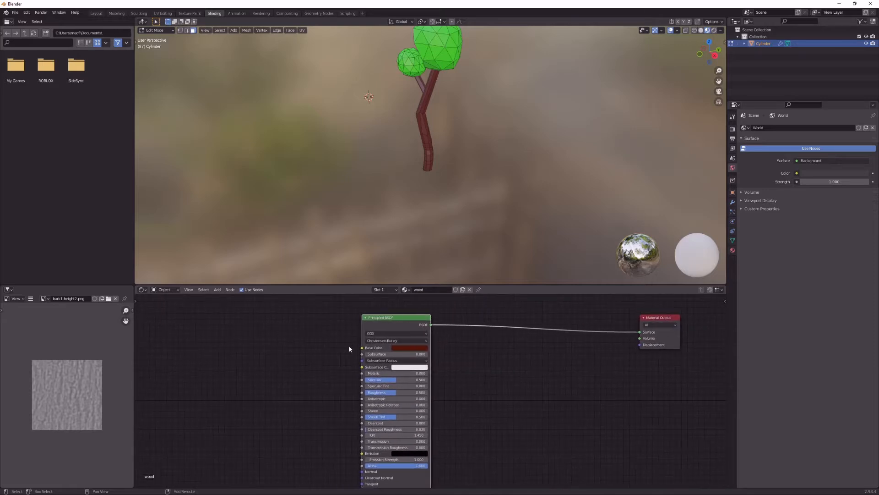
key("shift+a")
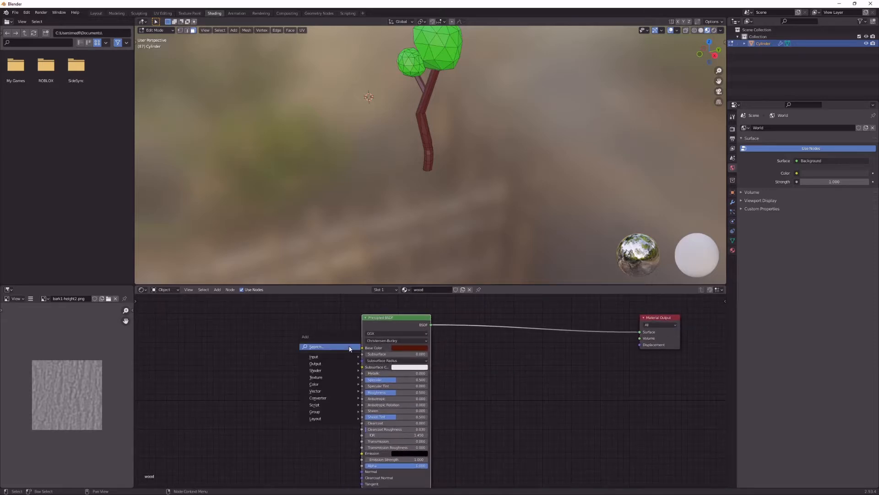
left_click(350, 347)
type("image")
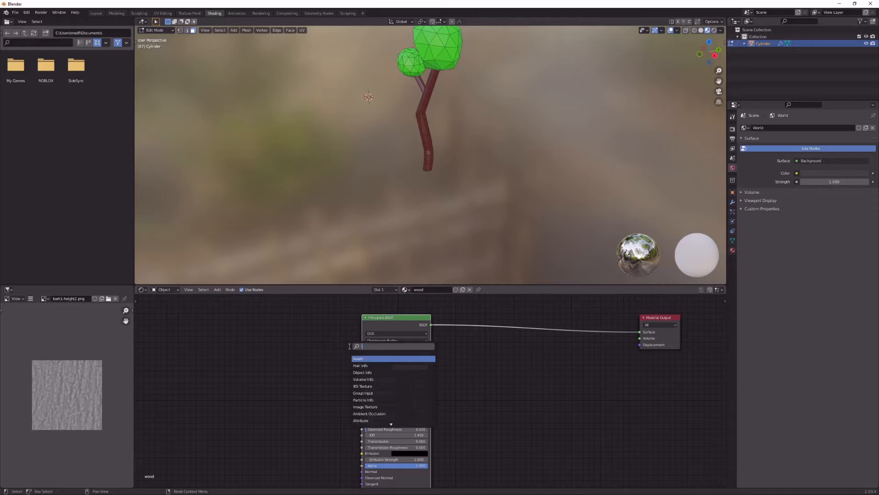
key("Return")
left_click(252, 330)
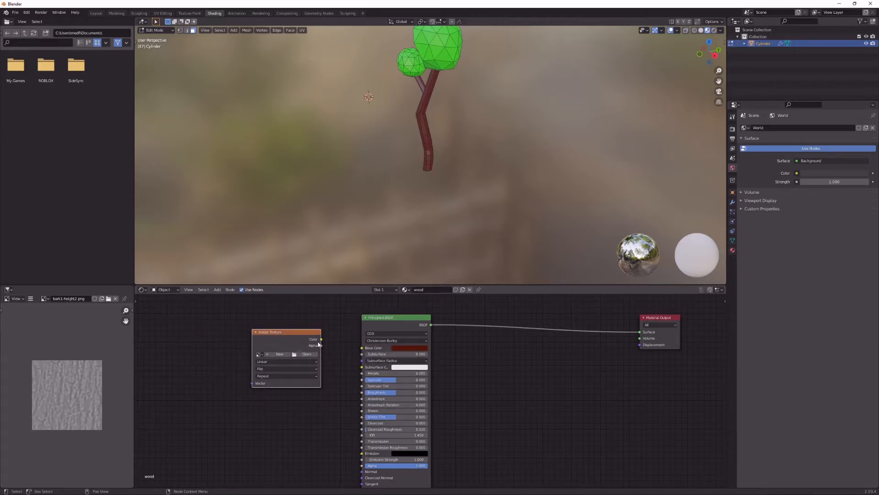
left_click_drag(321, 339, 278, 382)
- Duplicate the Image Texture node twice, stacking the copies between the Principled BSDF and Material Output nodes
key("shift+d")
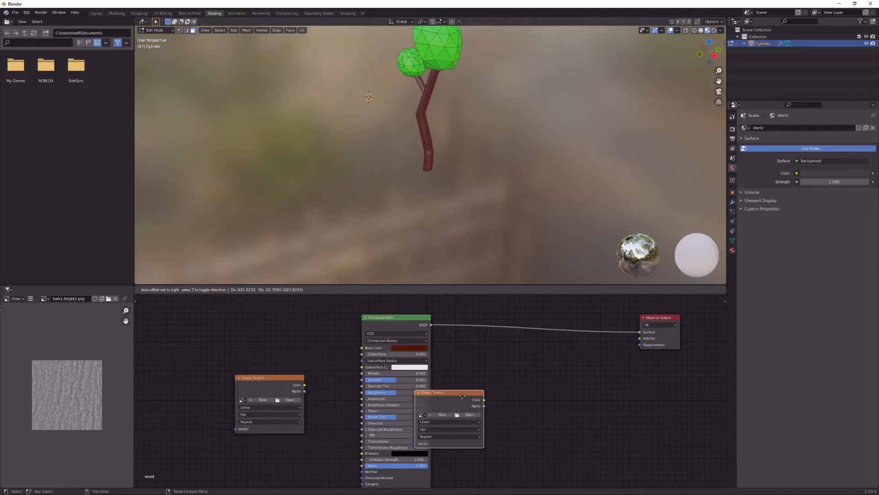
left_click(506, 345)
key("shift+d")
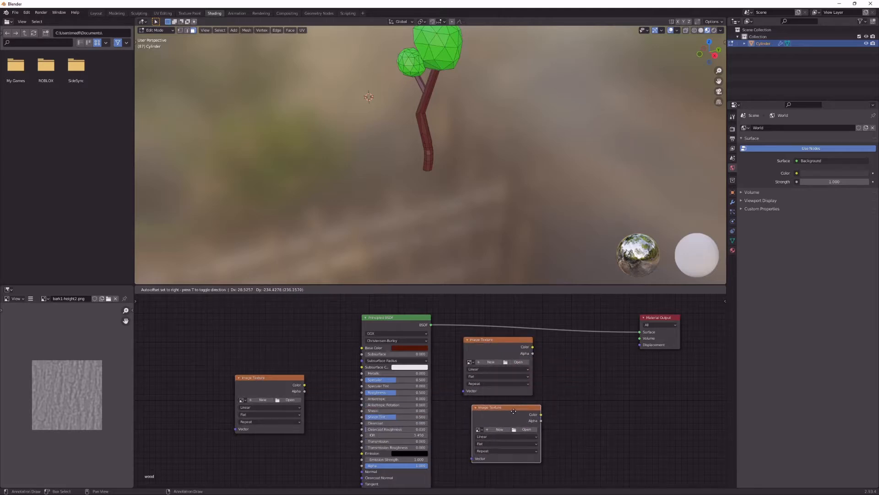
left_click(507, 408)
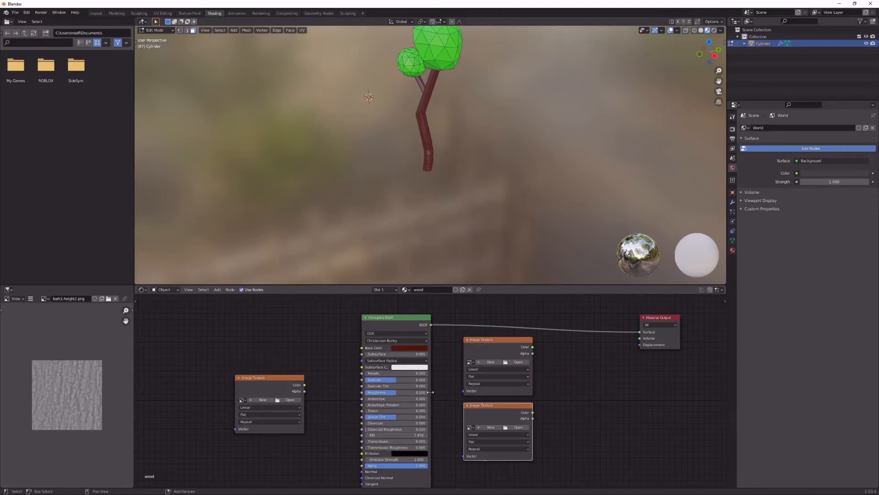
- Add a Displacement node below the Material Output and link it to the output's Displacement input
key("shift+a")
left_click(431, 393)
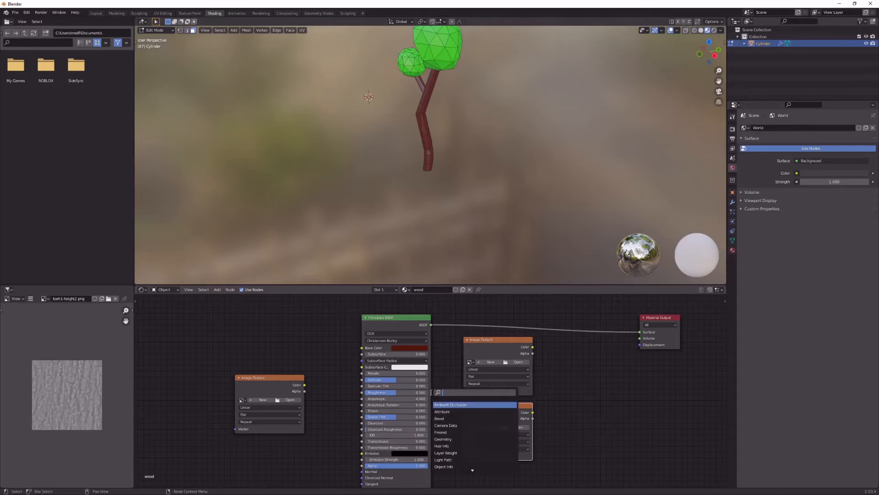
type("displacement")
key("Return")
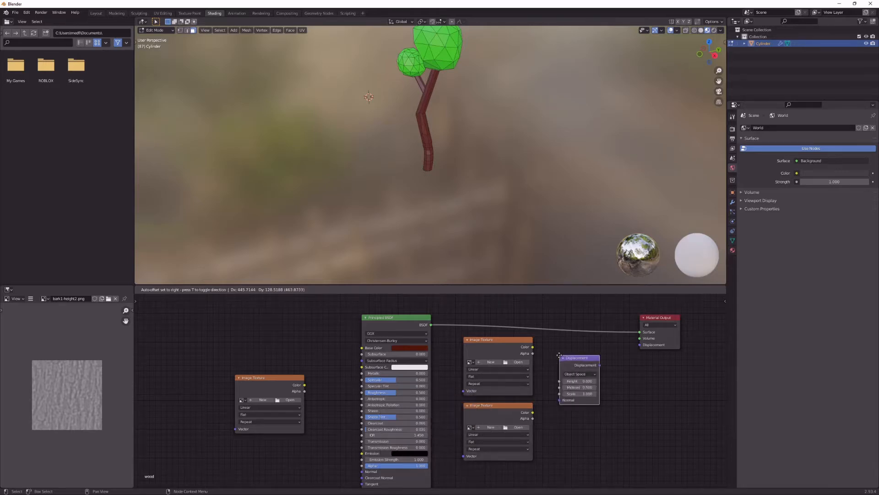
left_click(567, 362)
mouse_move(594, 367)
left_mouse_down()
mouse_move(621, 377)
mouse_move(601, 372)
mouse_move(641, 344)
left_mouse_up()
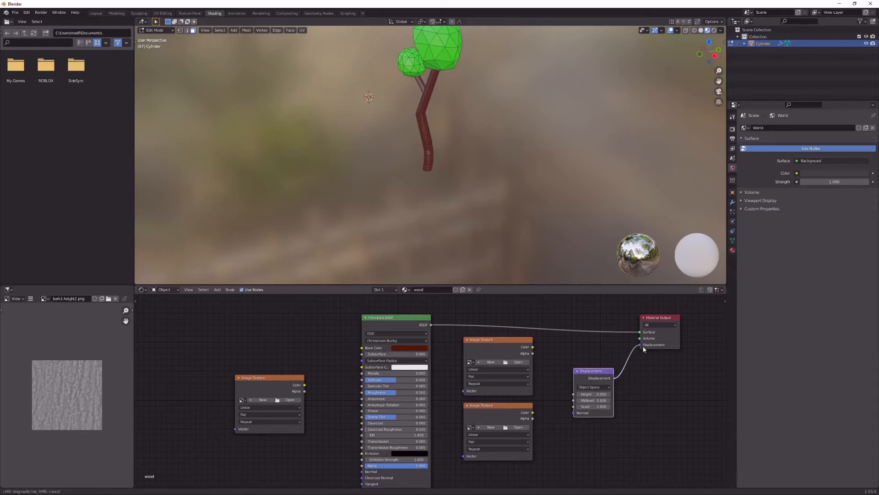
- Link the upper Image Texture's Color to the Displacement node's Height and the lower one's Color to its Normal
scroll(497, 221, "up", 3)
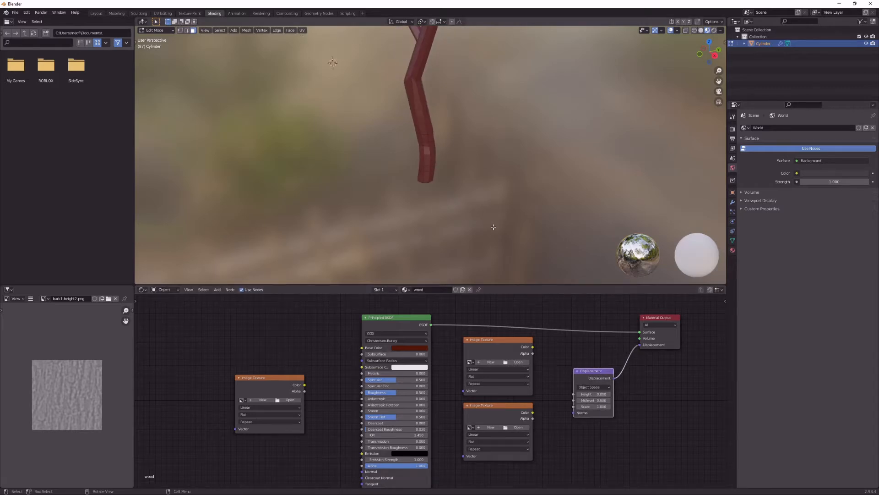
left_click(480, 341)
left_click_drag(531, 347, 586, 395)
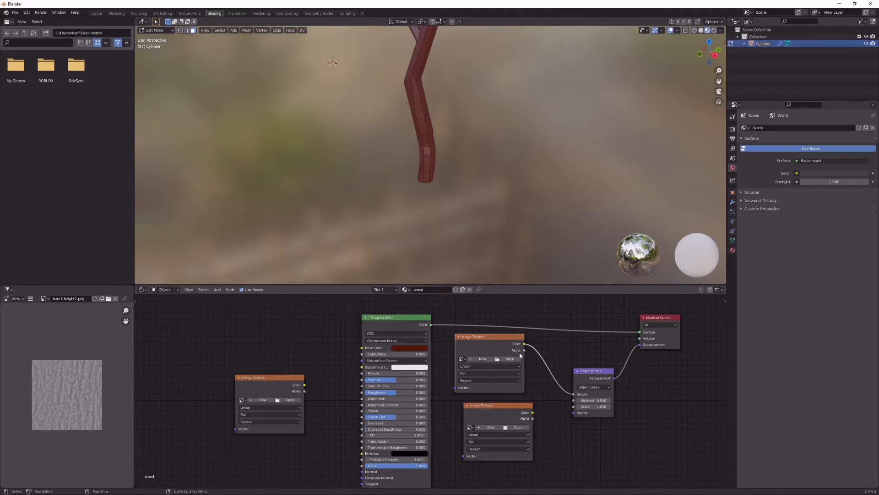
mouse_move(493, 405)
left_mouse_down()
mouse_move(472, 406)
mouse_move(575, 413)
left_mouse_up()
left_click_drag(507, 406, 516, 406)
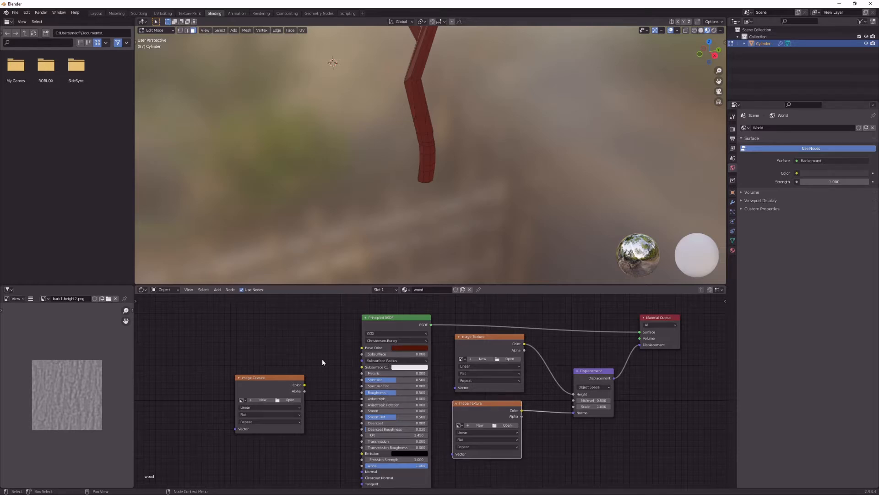
- Link the remaining Image Texture's Color to the Principled BSDF's Roughness and assign bark1-rough.png to it
left_click_drag(294, 381, 362, 393)
left_click(239, 397)
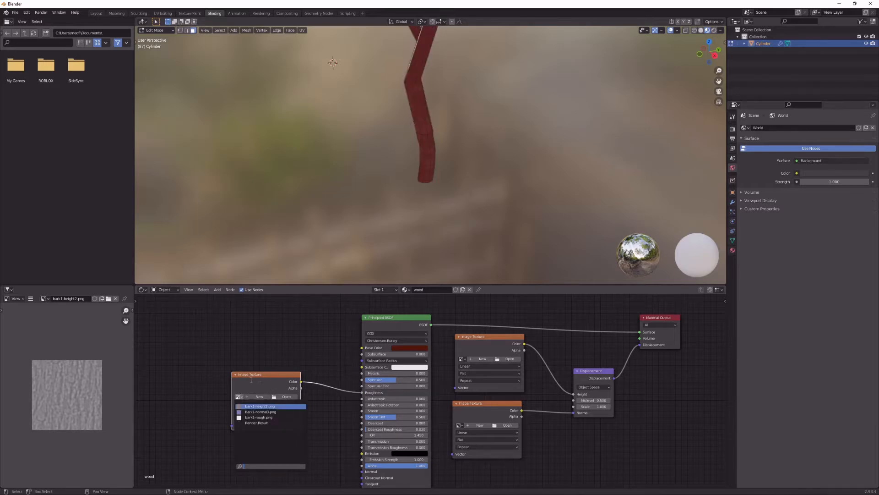
left_click(260, 417)
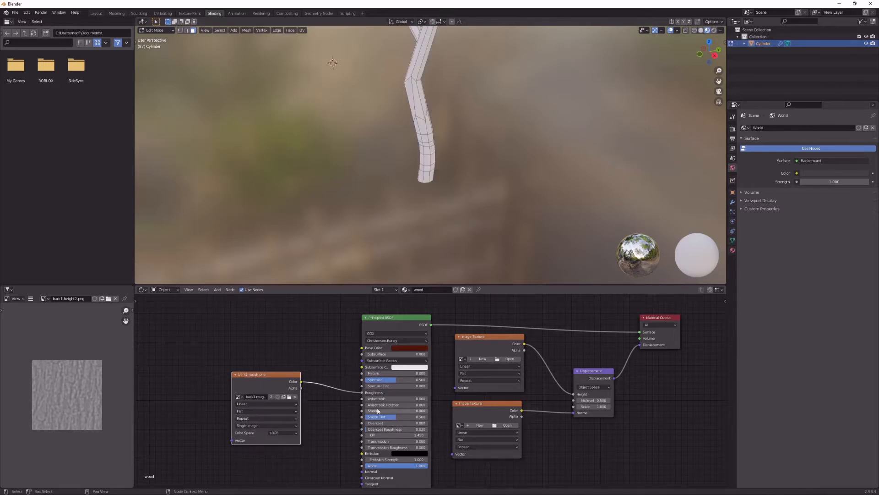
- Assign bark1-normal3.png to the Image Texture feeding the Displacement's Normal and bark1-height2.png to the one feeding Height
left_click(458, 425)
left_click(471, 419)
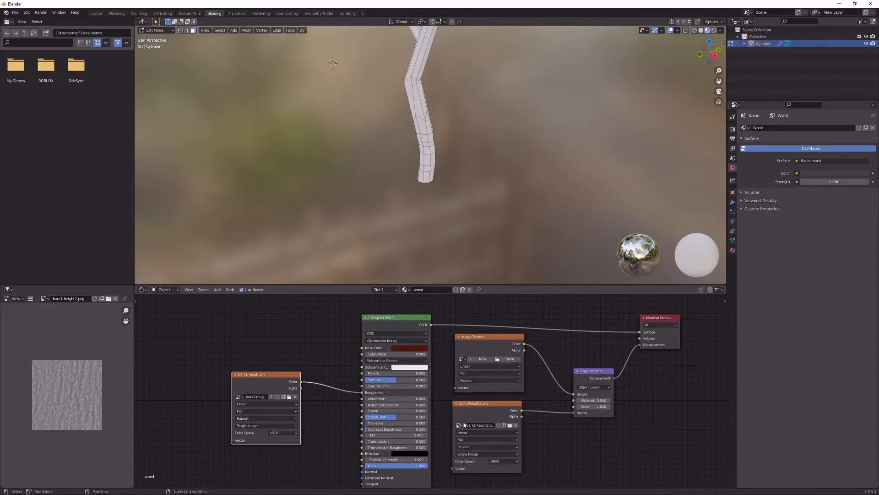
left_click(464, 425)
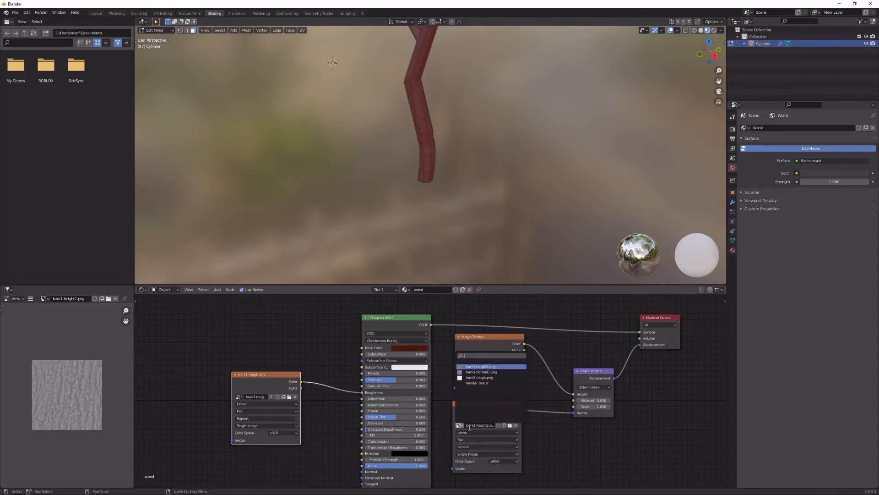
left_click(498, 372)
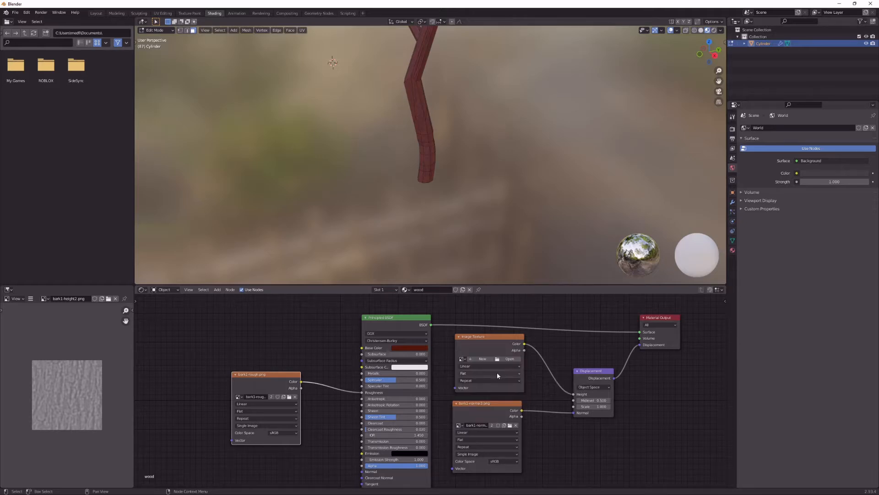
left_click(462, 358)
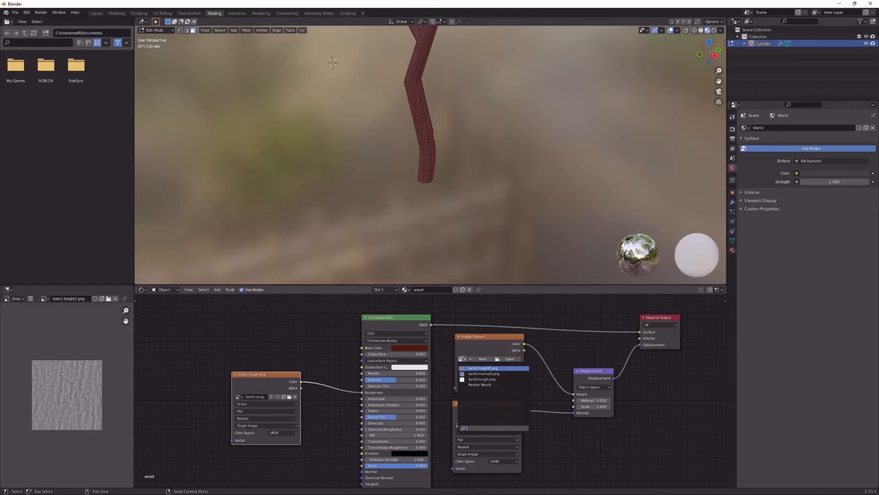
left_click(471, 368)
- Examine the bark relief on the tree's trunk and side branch up close from several angles
scroll(433, 151, "down", 6)
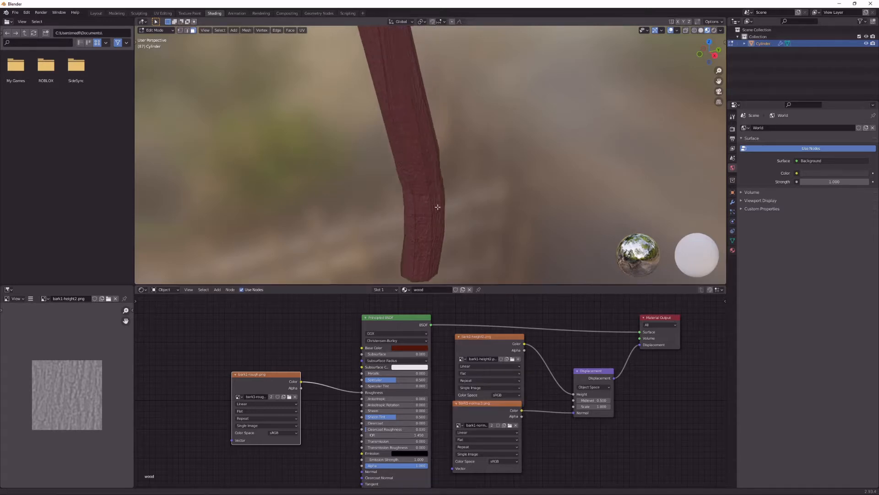
scroll(481, 163, "up", 5)
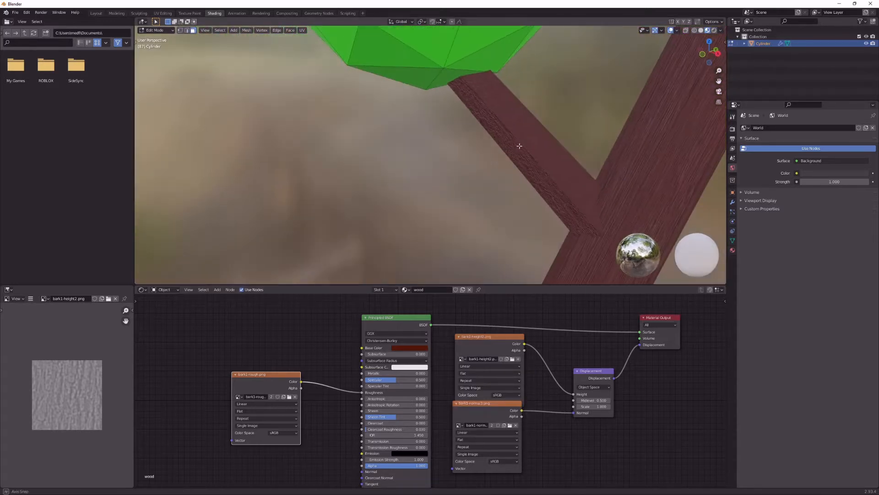
middle_click_drag(521, 143, 481, 161)
scroll(426, 114, "down", 5)
scroll(456, 149, "up", 2)
scroll(456, 148, "up", 2)
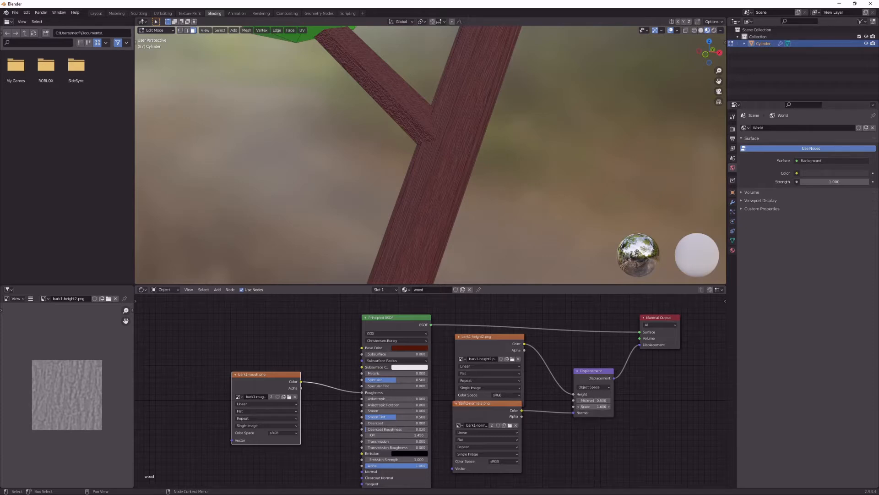
- Set the Displacement node's Midlevel to 0.700
left_click_drag(593, 406, 593, 406)
scroll(480, 230, "down", 3)
middle_click_drag(481, 230, 458, 227)
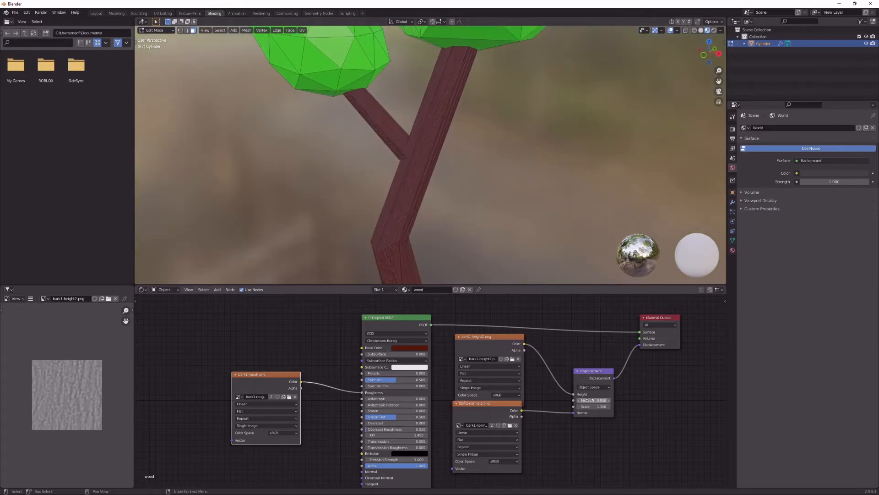
left_click_drag(593, 400, 611, 399)
- Examine the bark displacement along the whole trunk from close up, from a distance and from several angles
scroll(531, 233, "down", 3)
middle_click_drag(531, 233, 450, 253)
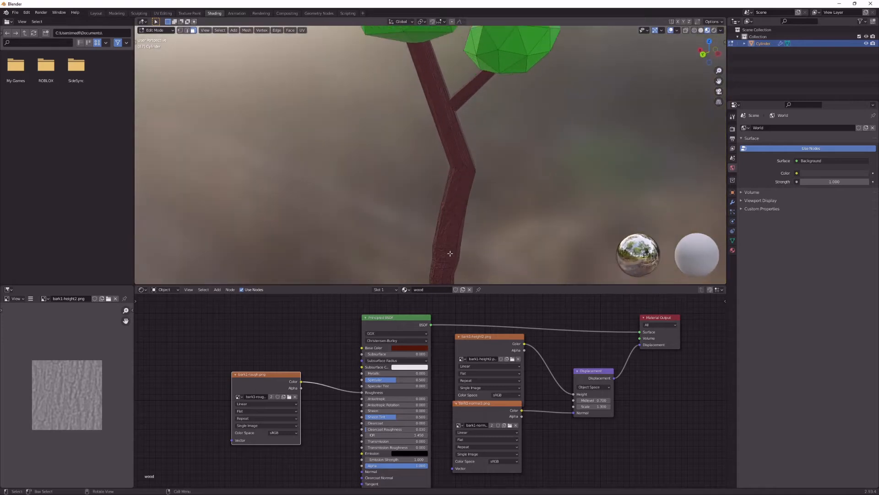
scroll(440, 174, "down", 3)
scroll(490, 184, "up", 5)
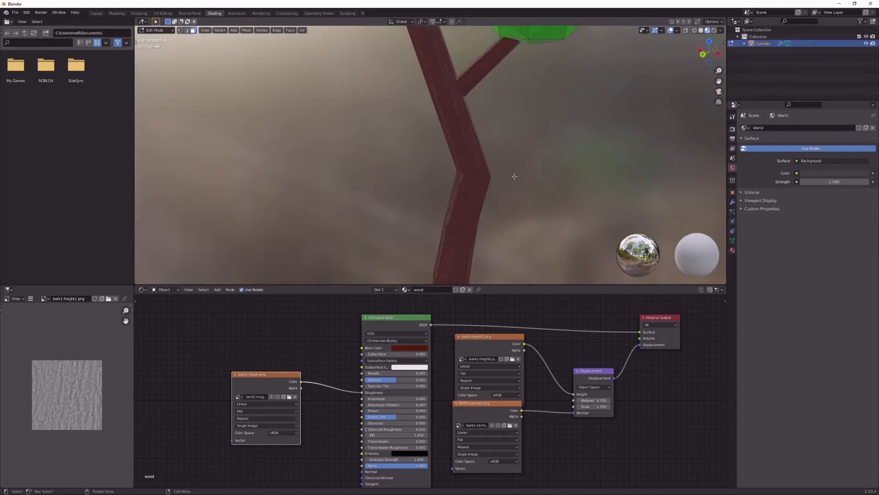
scroll(516, 176, "down", 1)
middle_click_drag(516, 176, 491, 185)
scroll(435, 177, "down", 2)
scroll(490, 185, "down", 4)
middle_click_drag(469, 217, 396, 247, "shift")
scroll(534, 153, "up", 8)
scroll(396, 222, "down", 4)
scroll(482, 208, "up", 5)
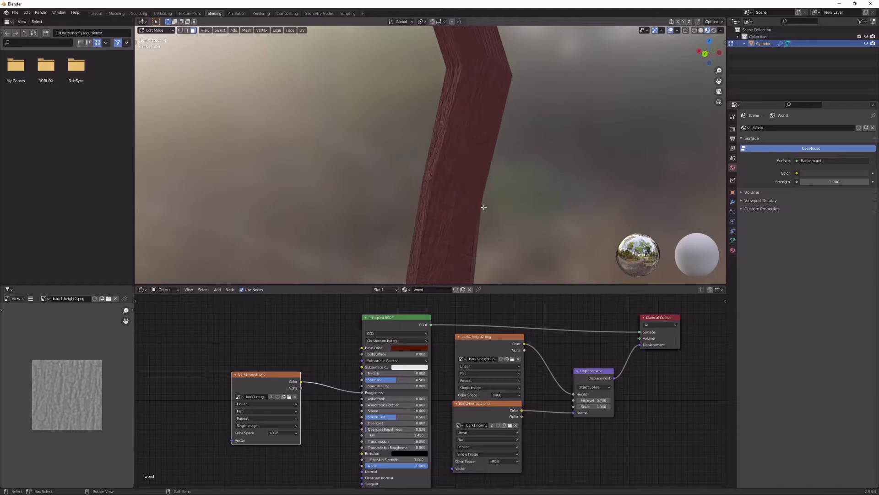
scroll(481, 205, "down", 8)
middle_click_drag(480, 204, 471, 172)
scroll(442, 141, "up", 2)
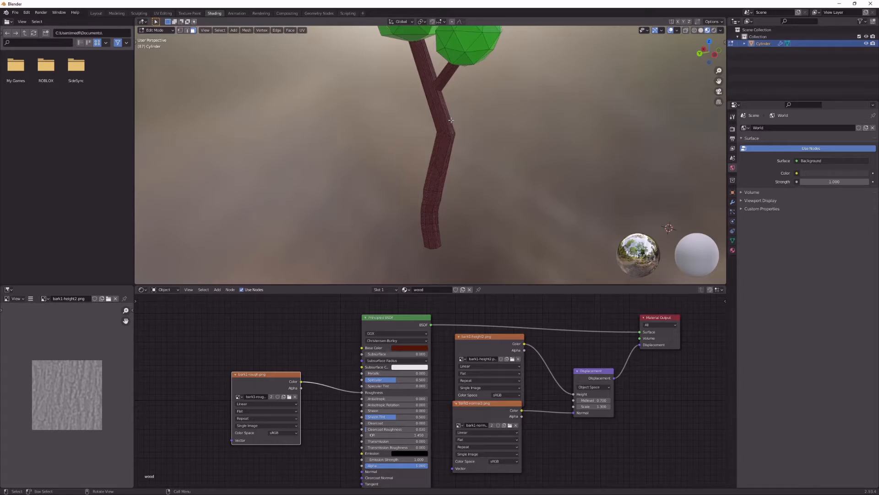
left_click(482, 342)
scroll(435, 389, "down", 2)
middle_click_drag(453, 160, 478, 157)
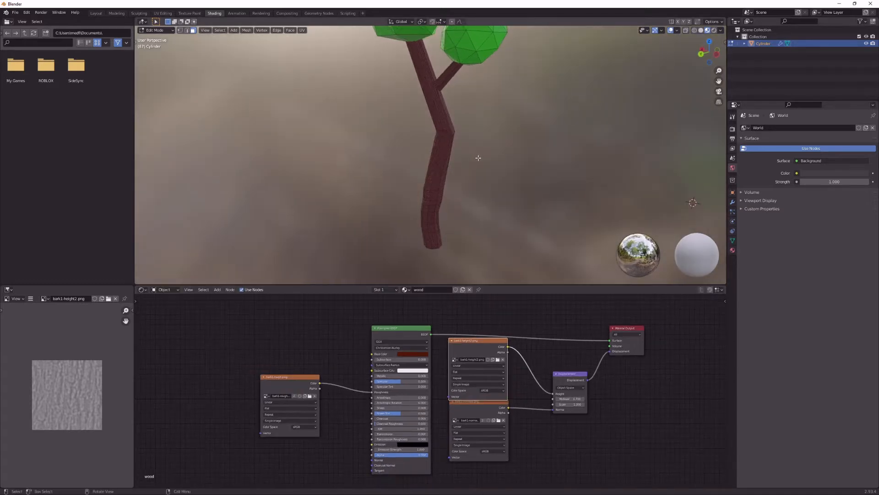
scroll(478, 158, "down", 2)
- Switch to the web browser and look through the PBR texture categories on the freepbr.com home page
mouse_move(368, 485)
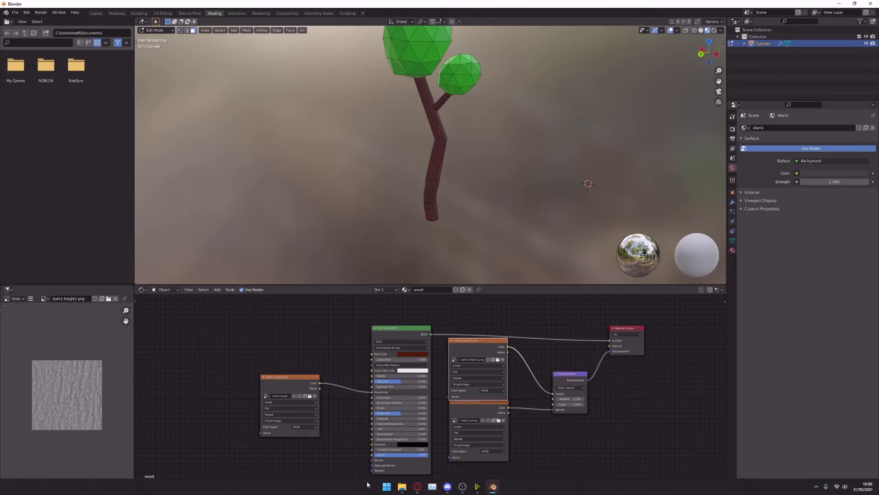
left_click(417, 487)
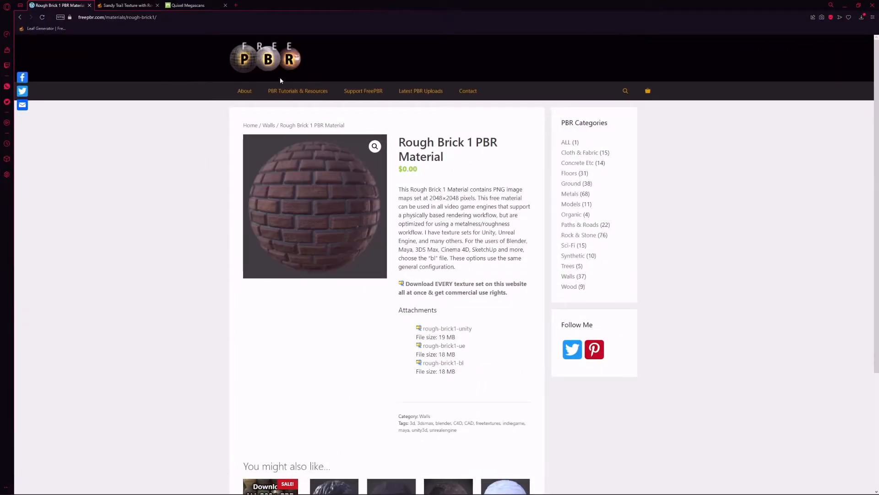
left_click(296, 91)
scroll(530, 249, "down", 6)
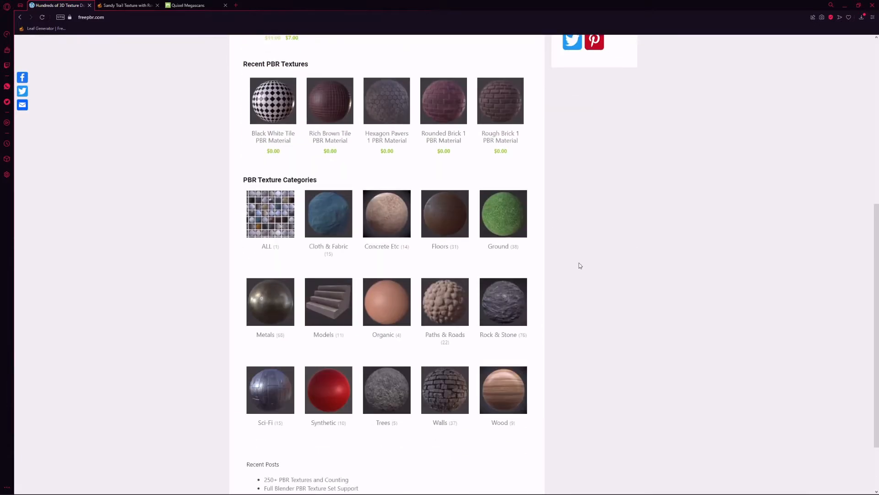
scroll(564, 321, "down", 3)
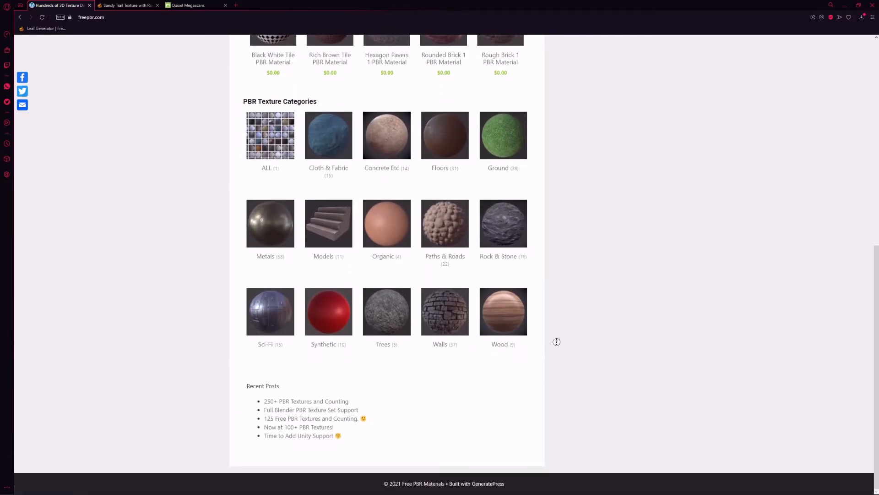
scroll(556, 342, "up", 10)
- Open the Others category on TextureCan and look through its textures
left_click(125, 5)
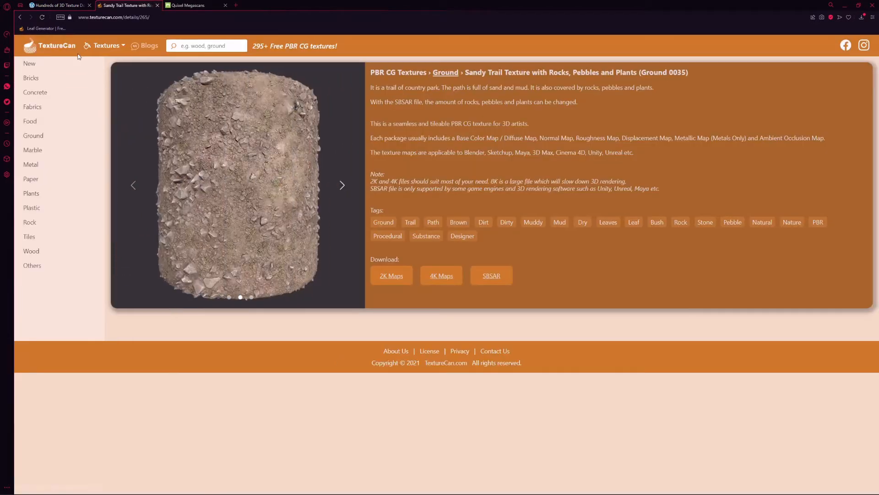
left_click(79, 269)
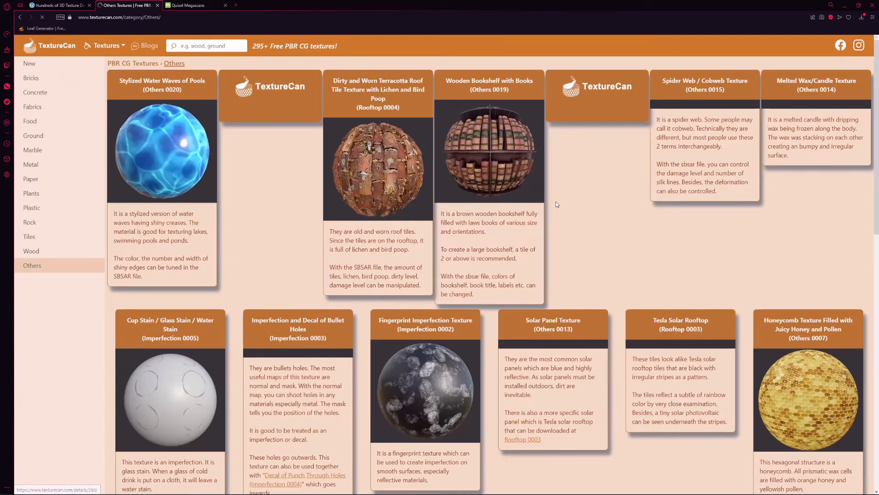
scroll(431, 193, "down", 2)
scroll(421, 228, "down", 8)
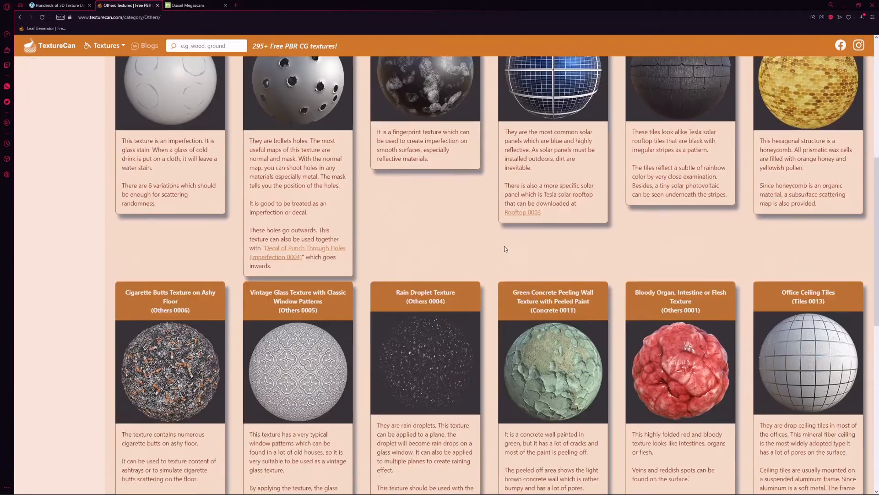
scroll(421, 228, "down", 8)
scroll(582, 70, "up", 17)
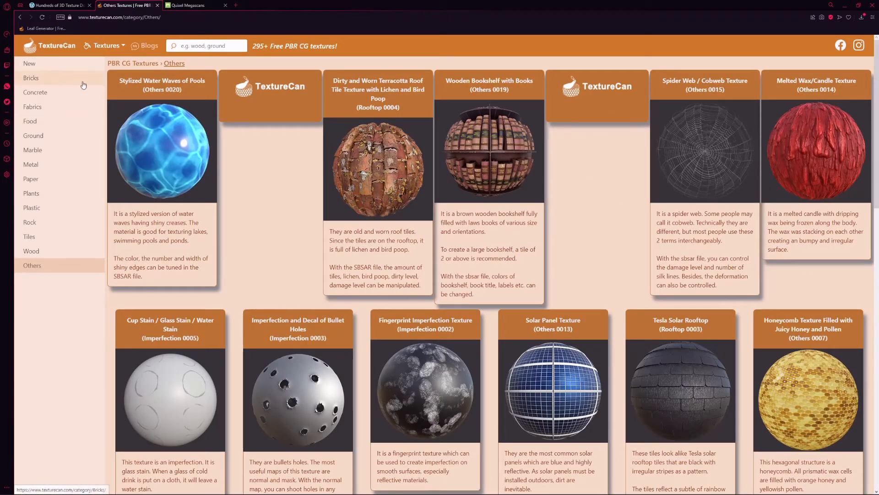
- Browse the free assets on the Quixel Megascans page for a moss surface
left_click(175, 5)
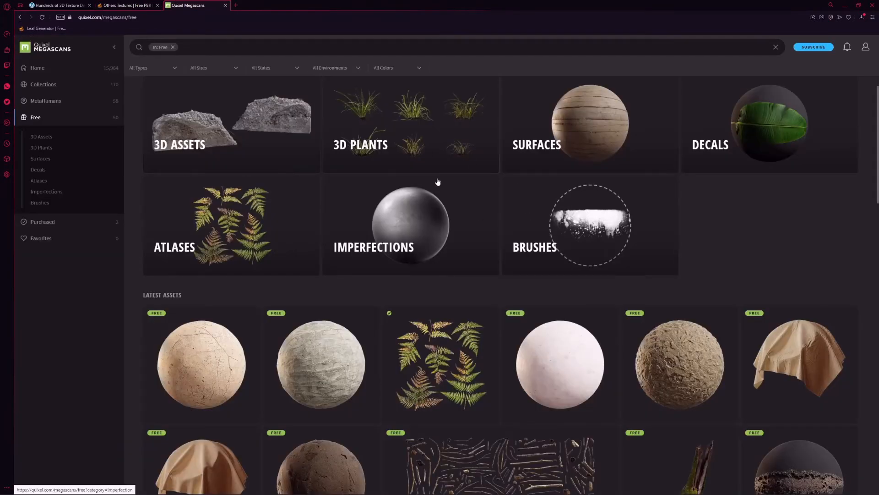
scroll(438, 180, "down", 1)
scroll(655, 224, "up", 1)
scroll(685, 182, "down", 10)
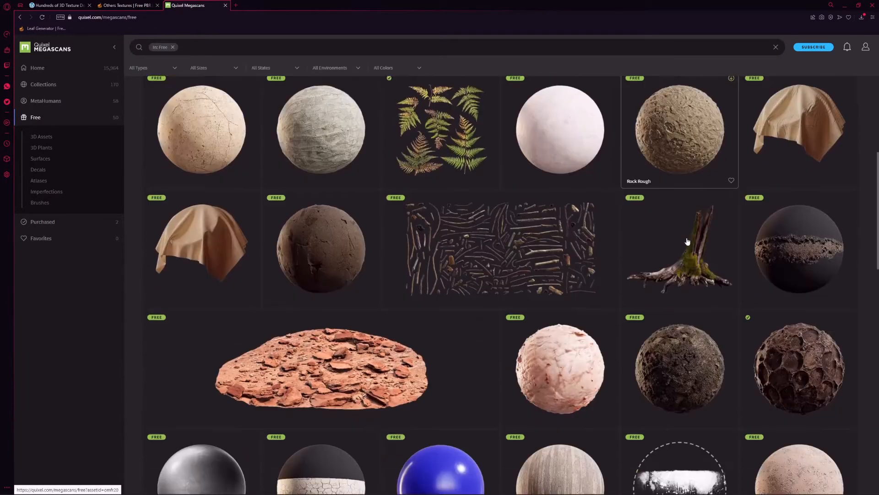
scroll(676, 225, "down", 4)
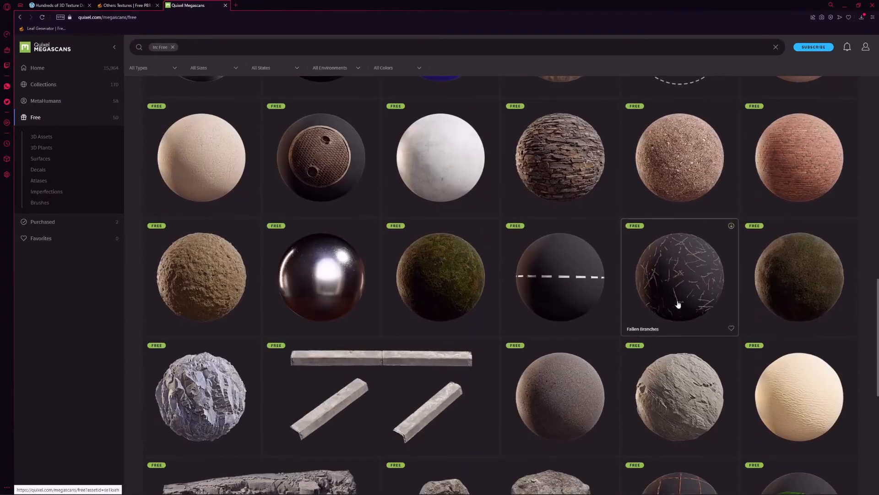
scroll(483, 249, "down", 2)
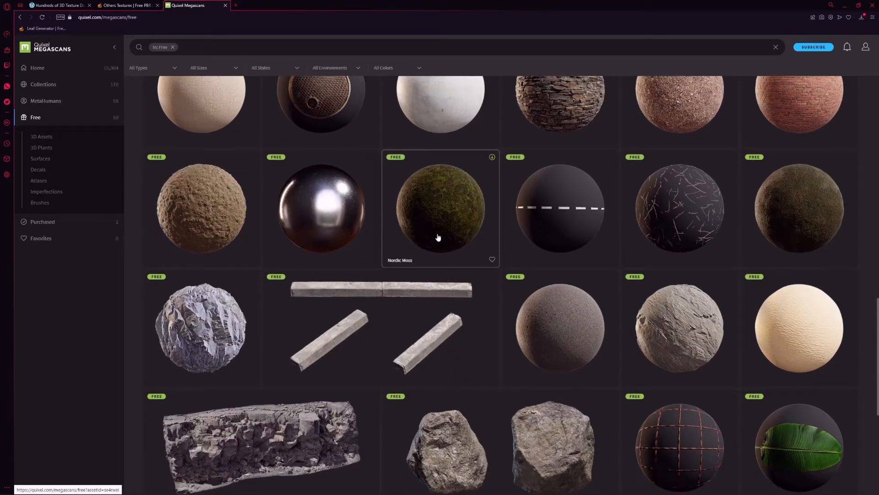
- Open the Nordic Moss surface and set its download resolution to 4K
left_click(458, 222)
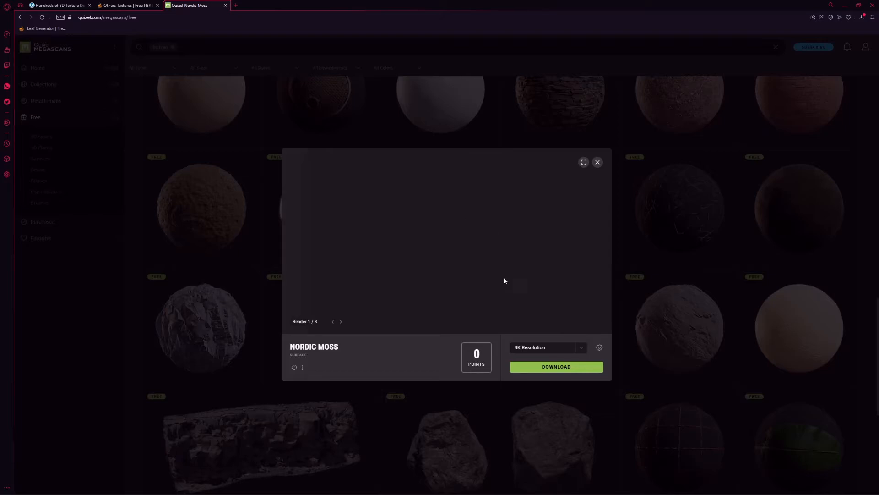
left_click(554, 352)
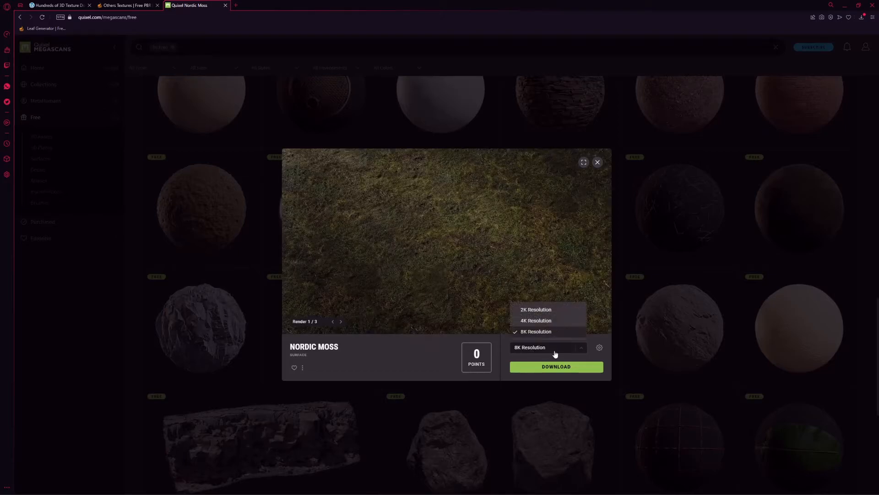
left_click(545, 322)
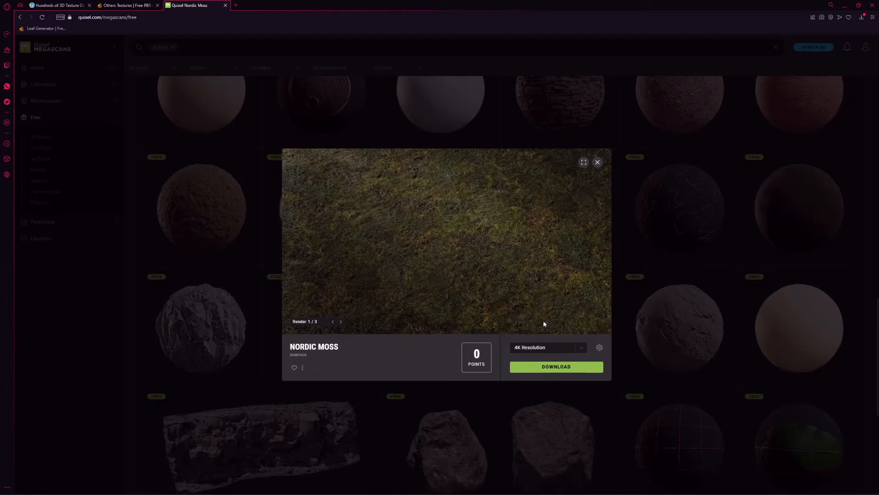
- Look through the Nordic Moss preview renders, download the surface and close its preview
left_click(341, 322)
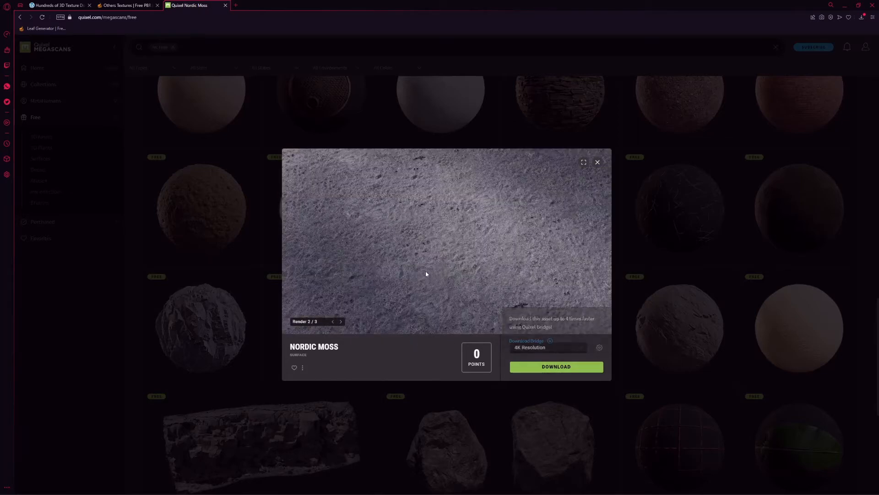
left_click(333, 321)
left_click(340, 322)
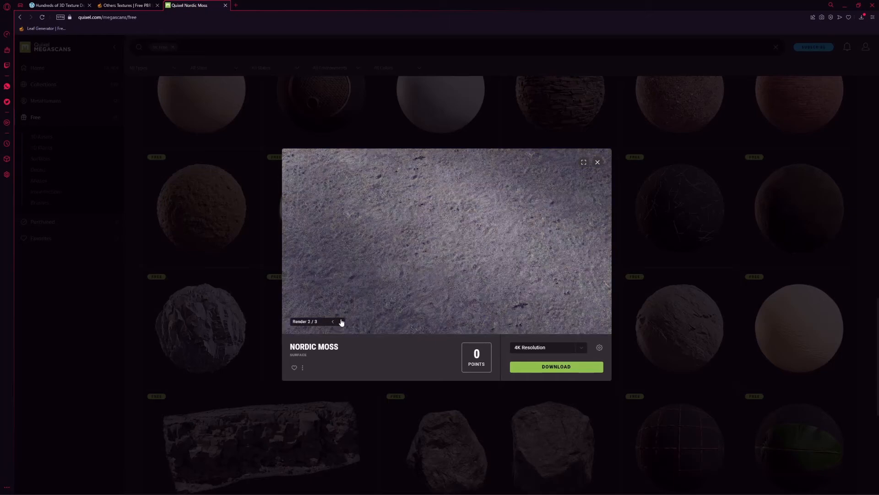
left_click(340, 323)
left_click(341, 322)
left_click(341, 322)
left_click(333, 321)
left_click(539, 371)
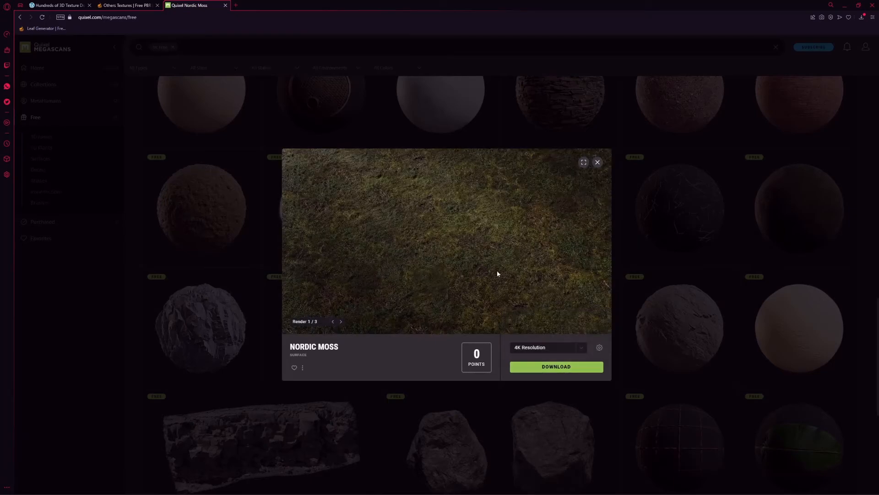
left_click(596, 162)
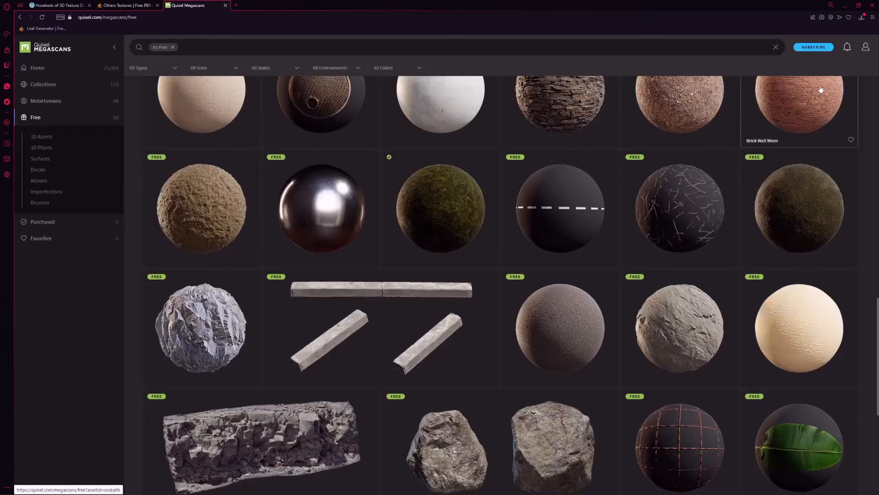
- Check the progress of the moss download and look through the remaining free Megascans assets
left_click(862, 17)
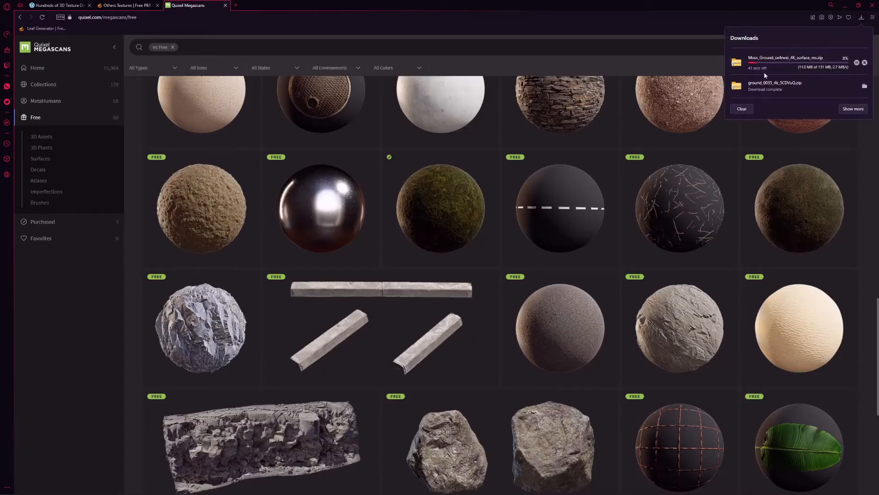
scroll(595, 197, "down", 2)
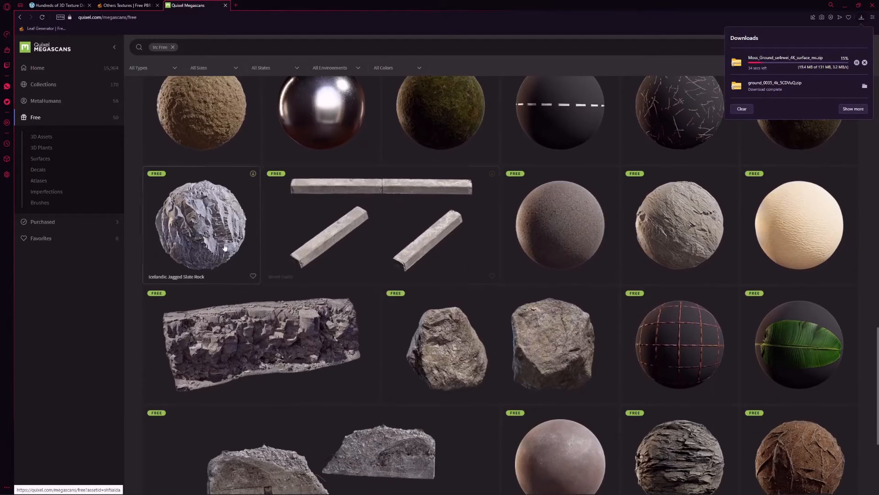
scroll(265, 246, "down", 3)
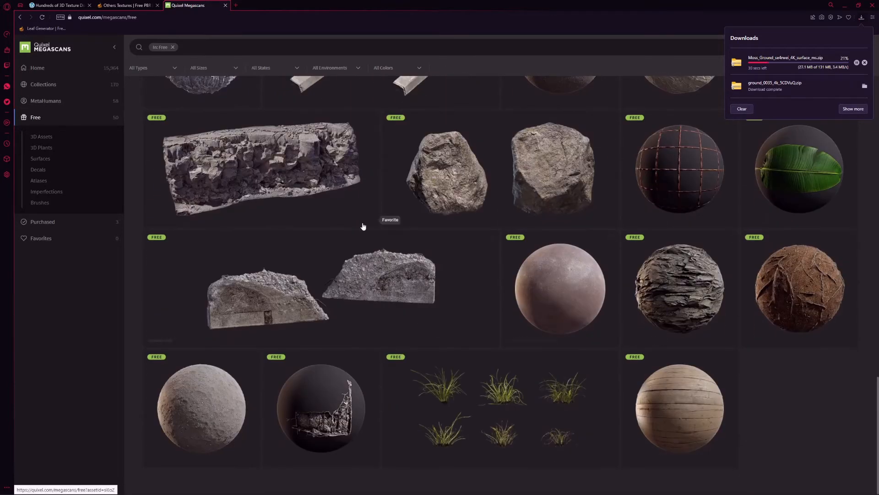
scroll(363, 226, "up", 1)
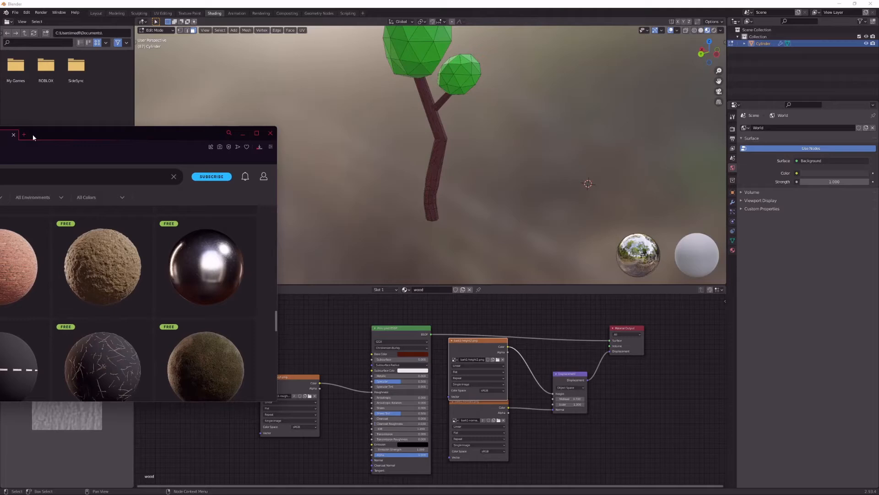
- Move the browser window aside and open the downloaded Moss_Ground_se4rwei_4K_surface_ms.zip archive in File Explorer
left_click_drag(32, 137, 0, 143)
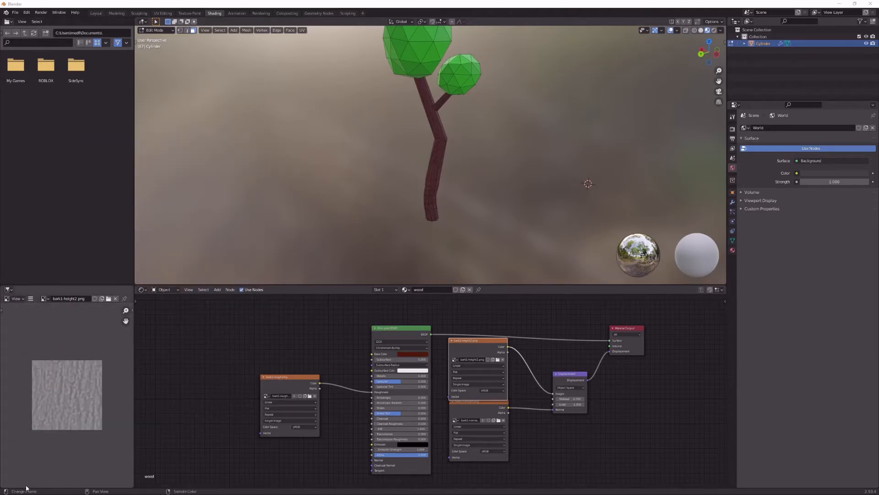
key("super")
mouse_move(419, 486)
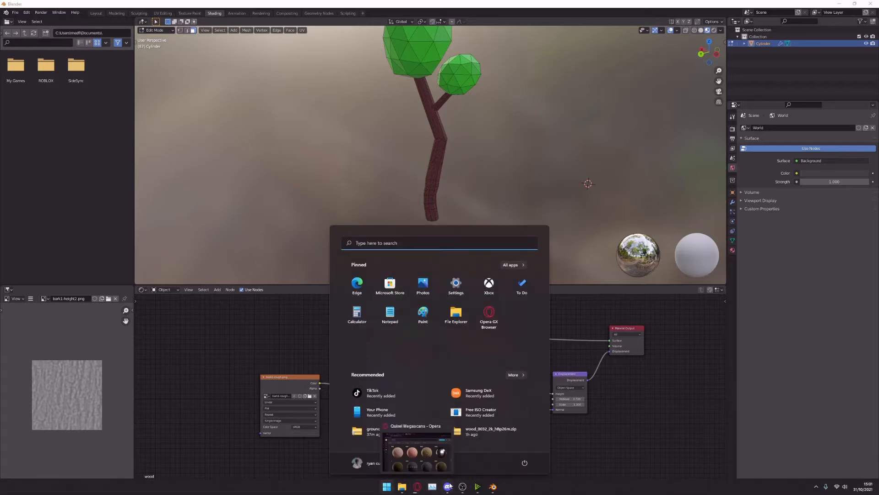
left_click(462, 486)
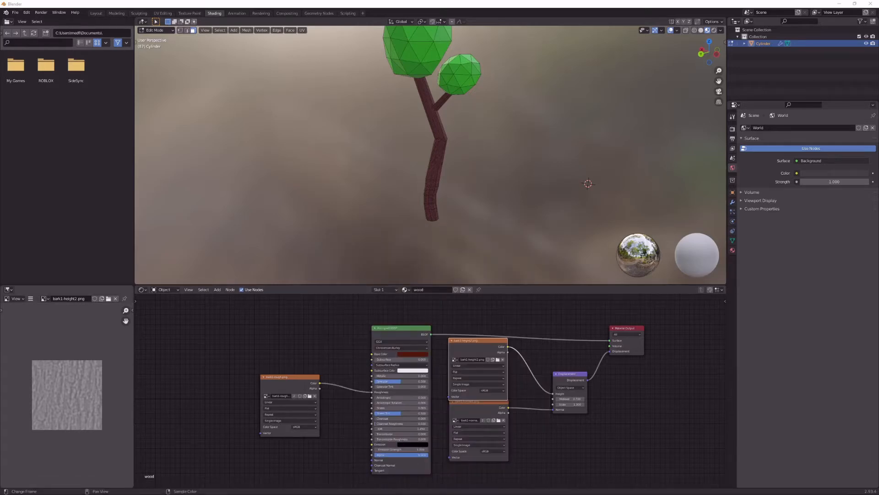
key("super")
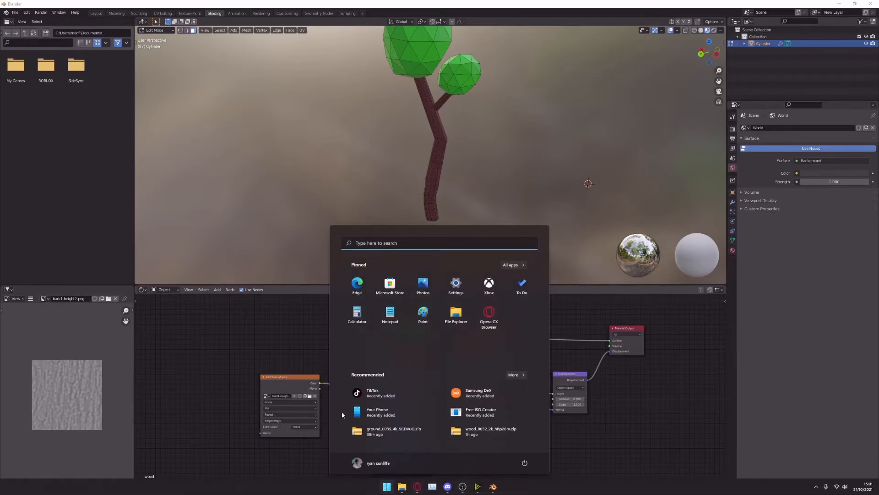
left_click(418, 486)
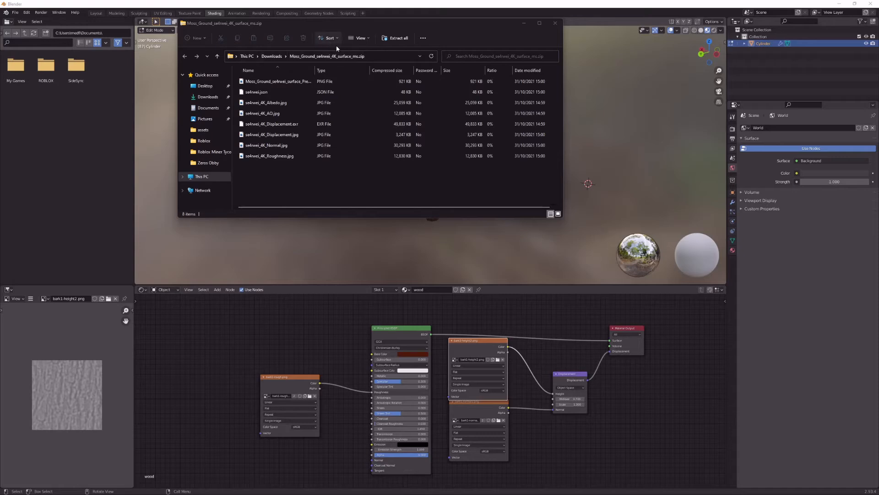
- Start extracting the whole moss archive and browse for its destination to the Desktop > Roblox > Textures > Grass folder
left_click(394, 38)
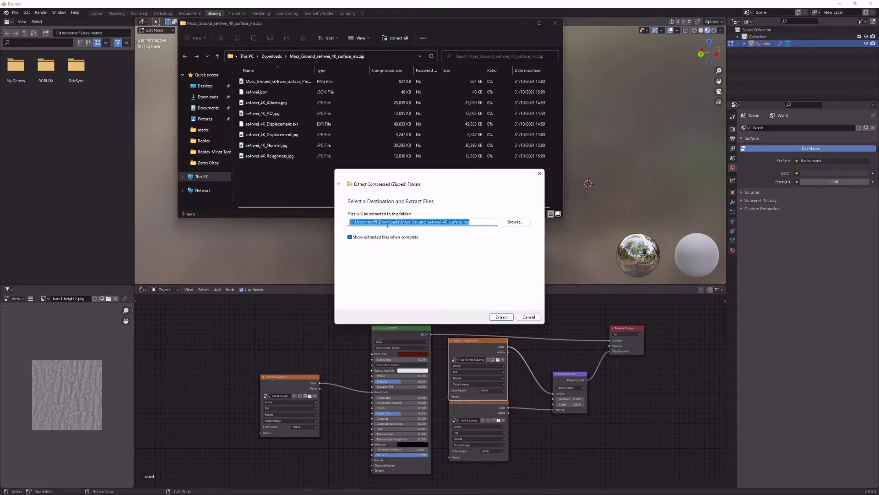
left_click(514, 222)
left_click(330, 233)
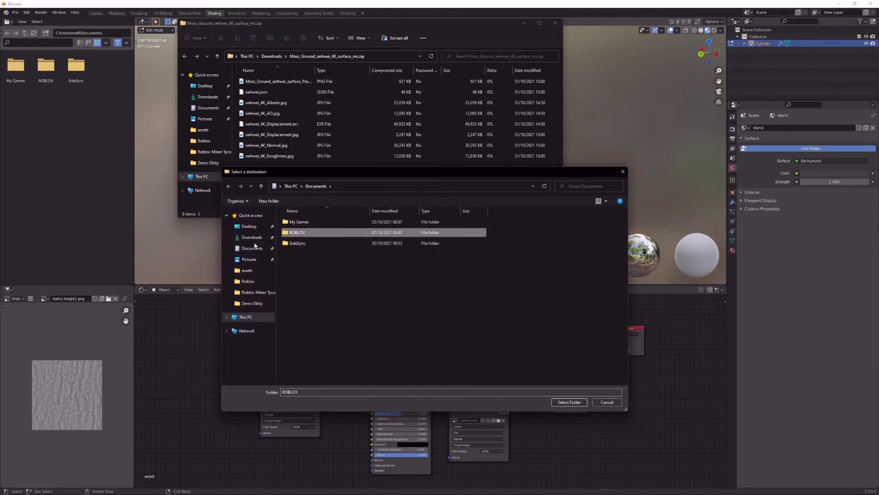
left_click(249, 226)
left_click(300, 222)
double_click(301, 223)
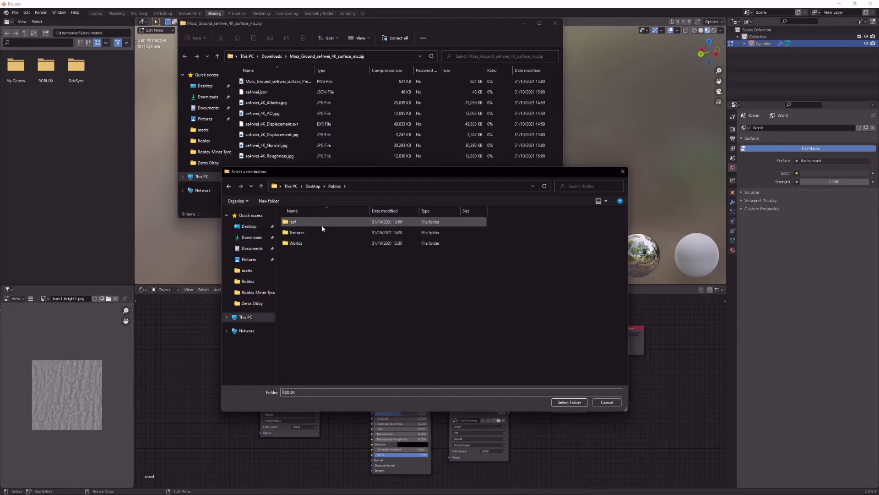
double_click(322, 233)
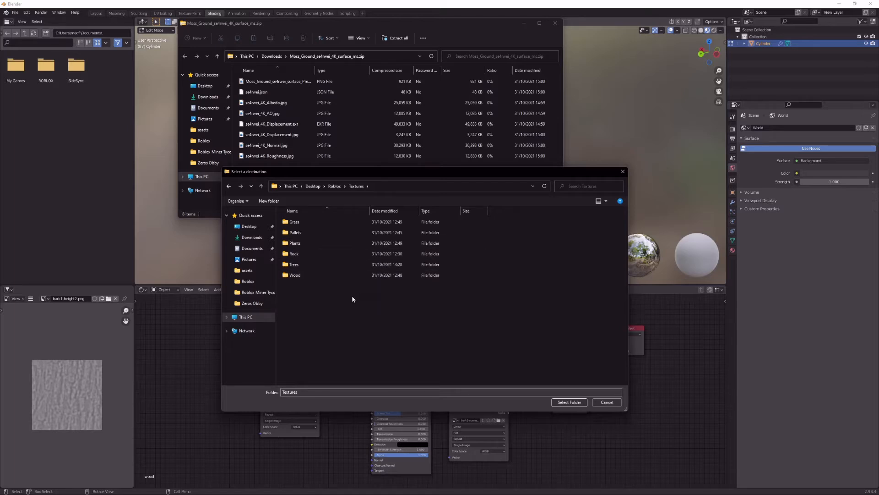
double_click(371, 222)
- Create a new folder named Moss inside the Grass folder
double_click(415, 393)
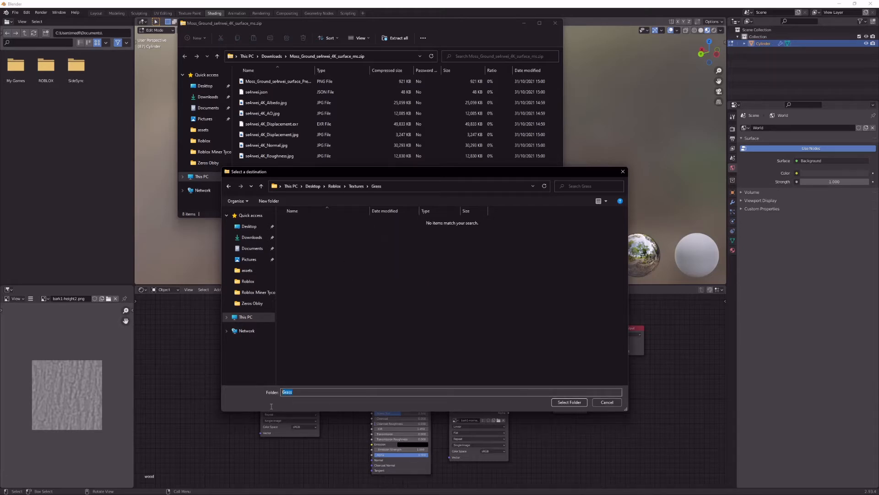
key("BackSpace")
right_click(361, 320)
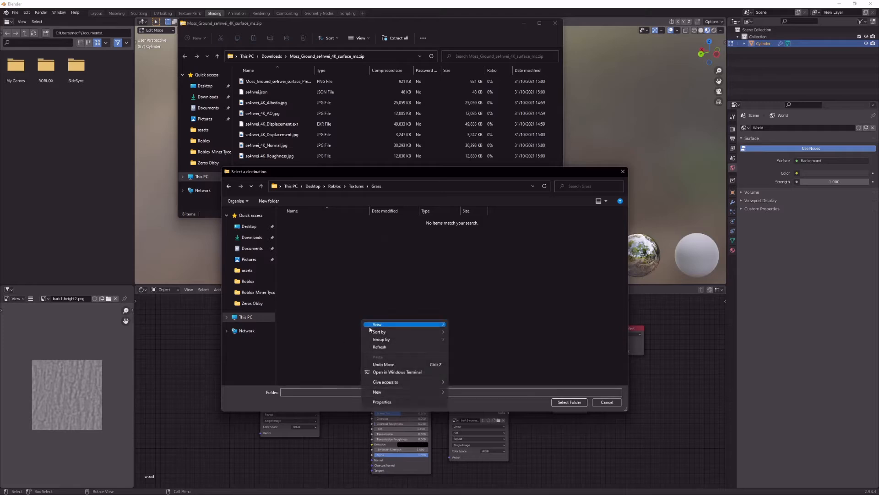
mouse_move(401, 394)
left_click(464, 392)
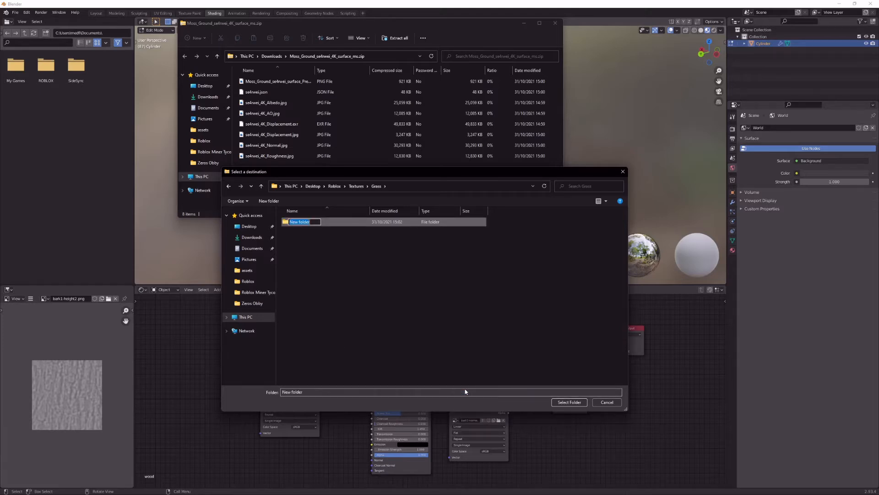
type("m")
key("BackSpace")
type("Moss")
key("Return")
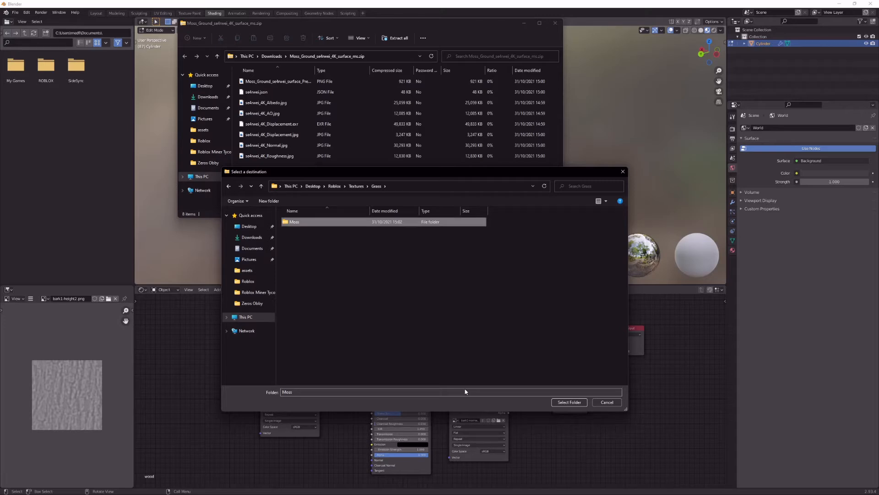
- Extract the archive into the Moss folder and close both File Explorer windows
left_click(564, 402)
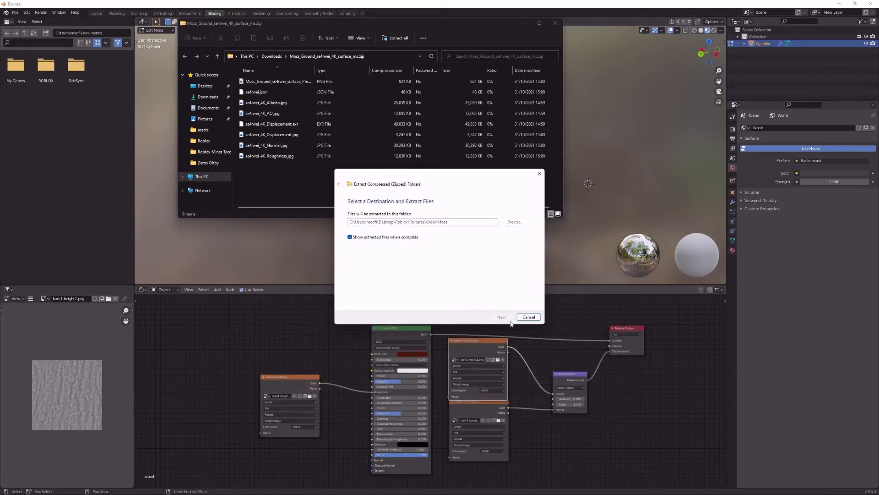
left_click(502, 317)
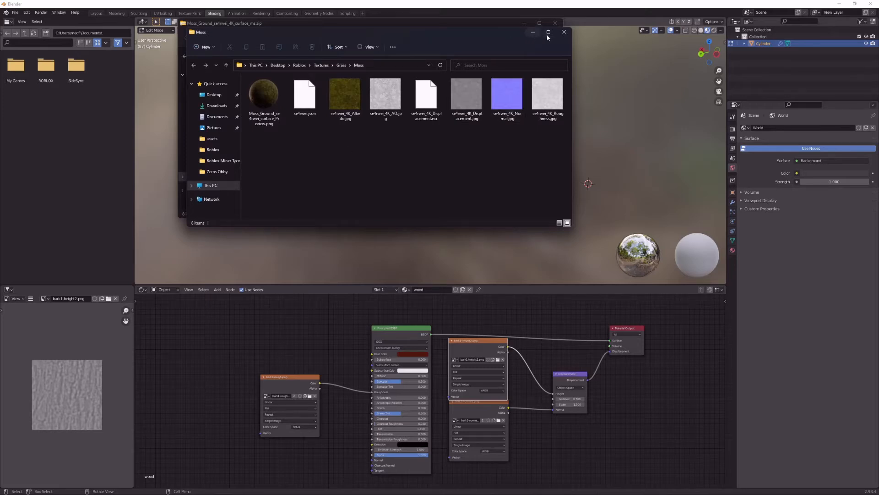
left_click(565, 32)
left_click(555, 23)
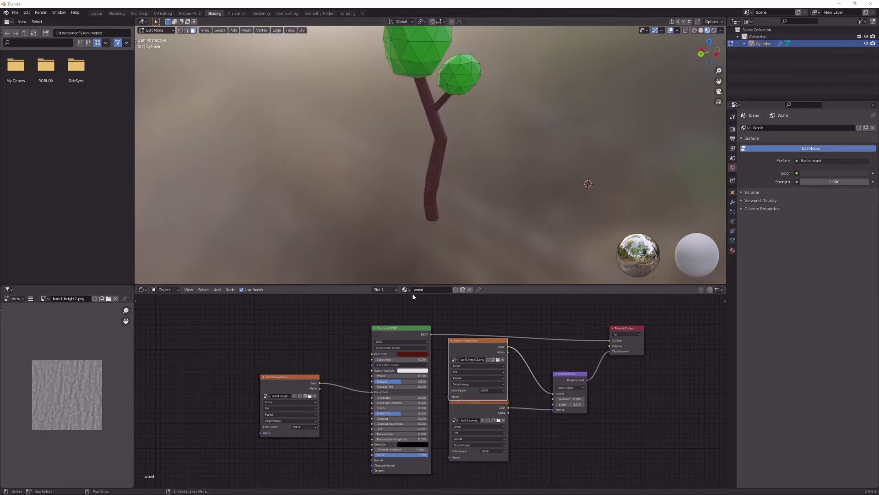
- Switch the shader editor to the leaf material in slot 2 and space its Principled BSDF and Material Output nodes apart
left_click(386, 289)
left_click(386, 311)
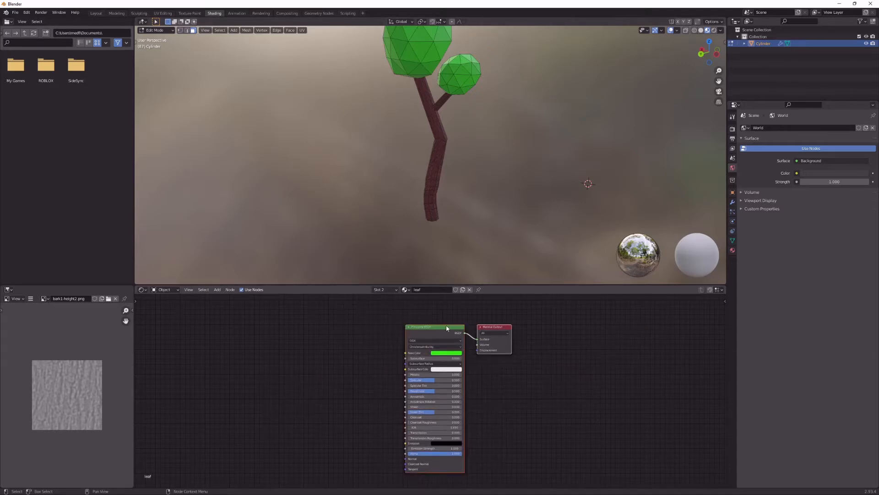
left_click_drag(447, 328, 411, 329)
left_click_drag(494, 327, 580, 325)
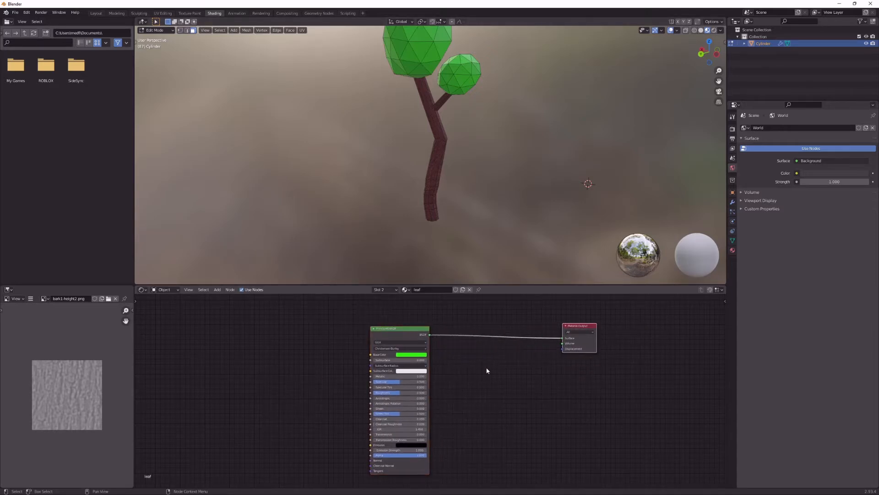
left_click(487, 370)
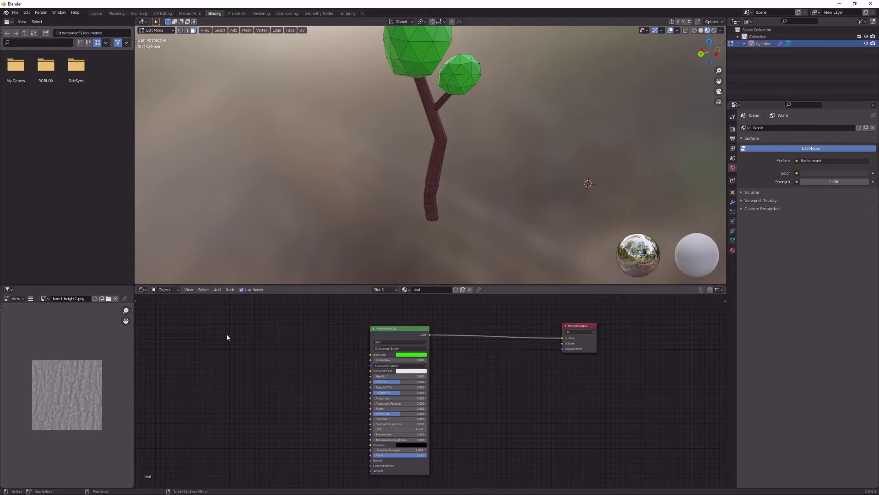
- Start opening images in the image editor and browse to the Desktop > Roblox > Textures > Grass > Moss folder
left_click(108, 298)
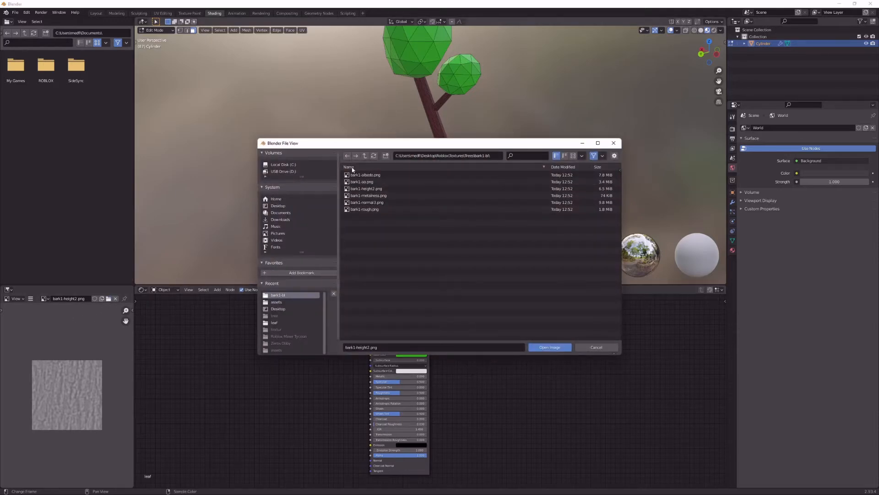
left_click(278, 206)
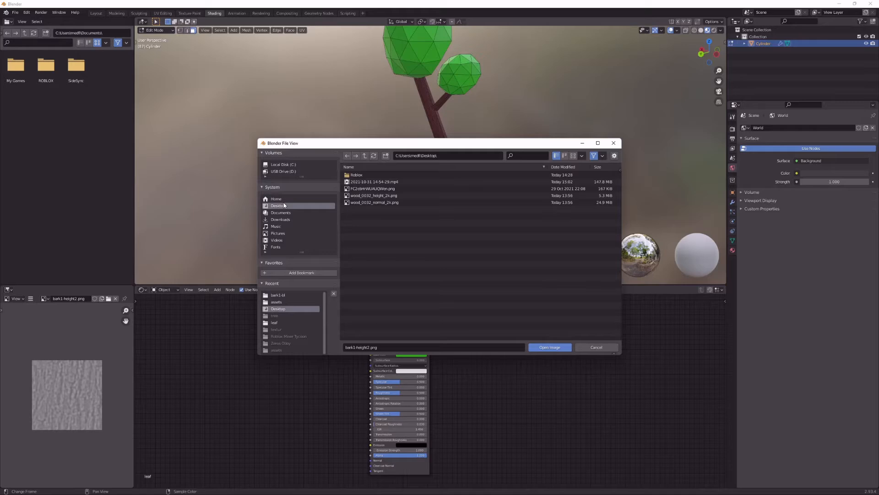
double_click(366, 175)
double_click(368, 180)
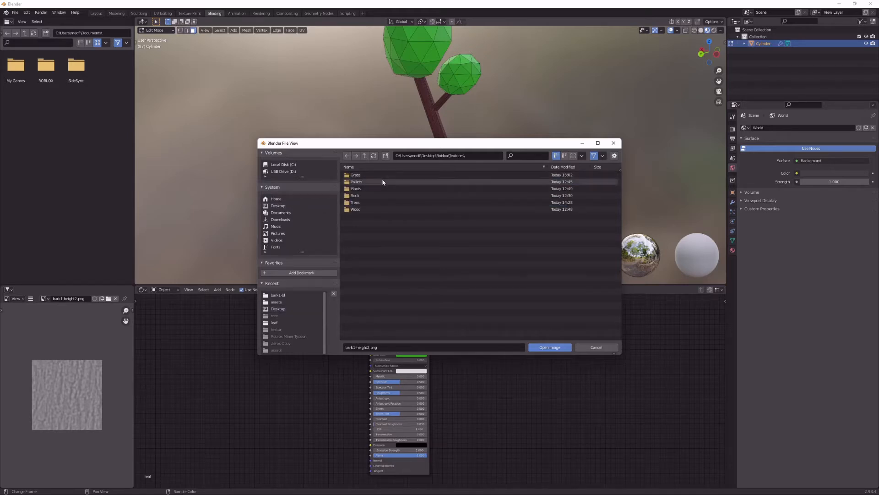
double_click(396, 178)
double_click(395, 176)
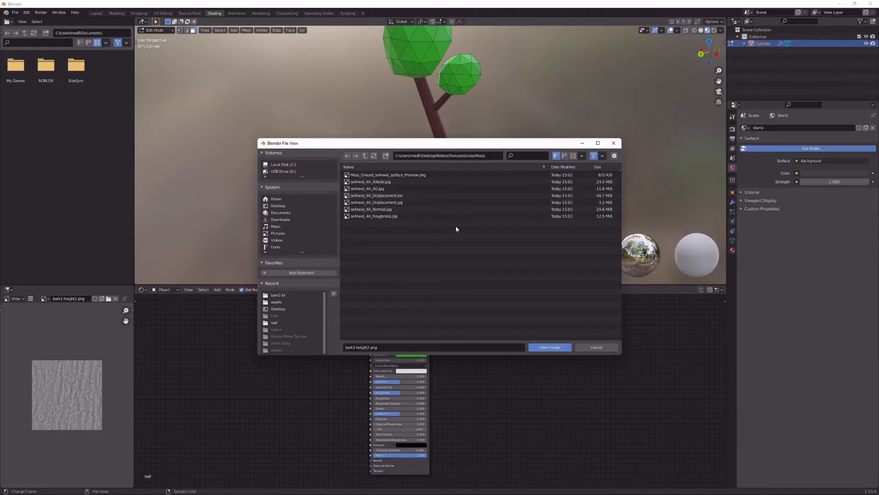
- Load the moss albedo, AO, displacement, normal and roughness JPG maps together, leaving out the EXR displacement file
left_click(404, 215)
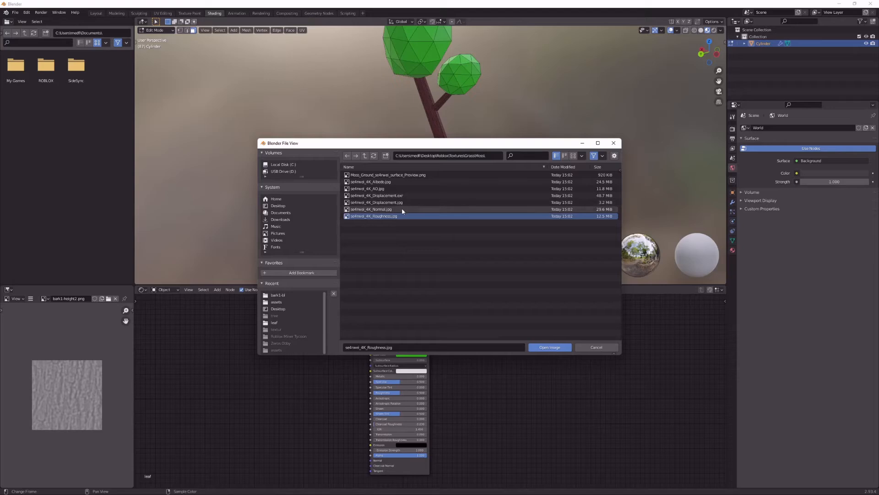
left_click(402, 209, "ctrl")
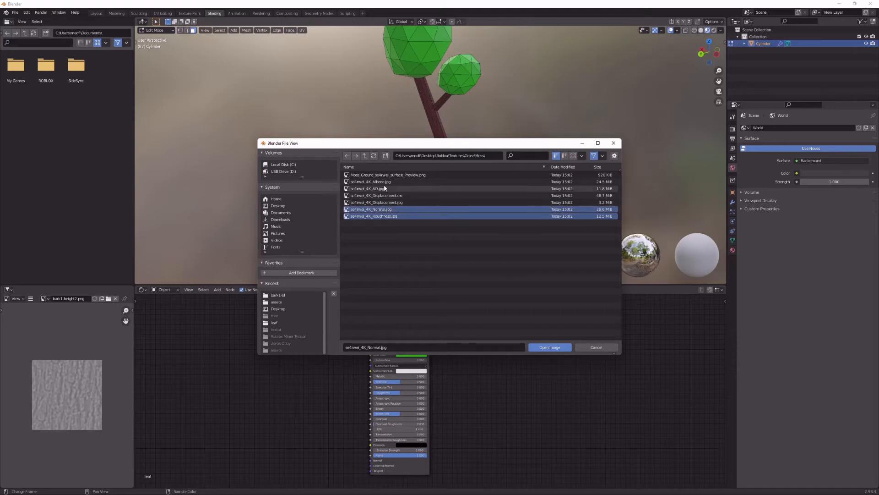
left_click(416, 202, "ctrl")
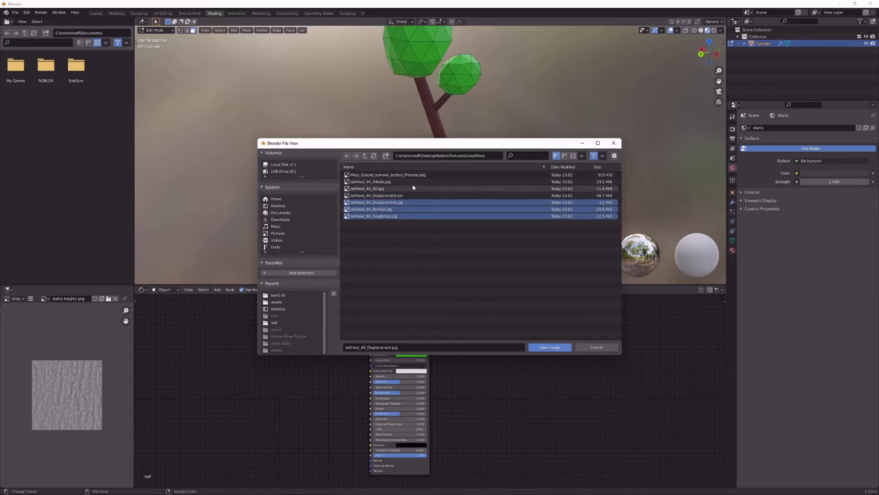
left_click(385, 182, "shift")
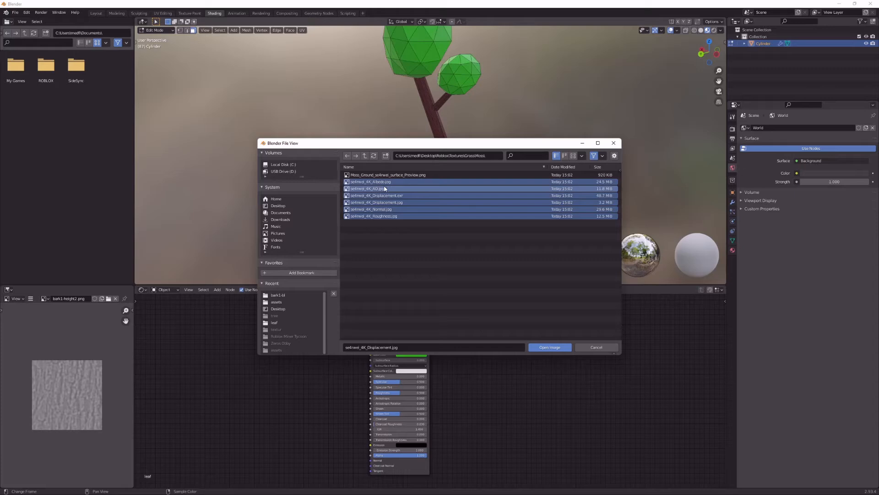
left_click(393, 194, "ctrl")
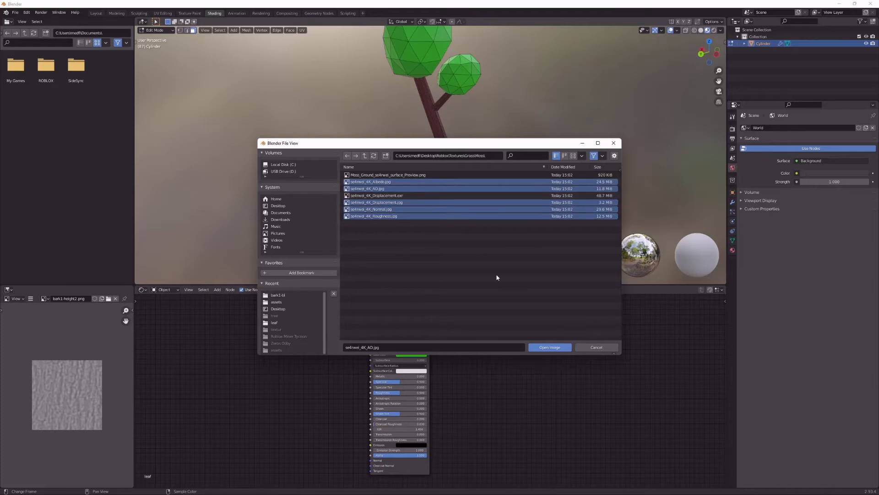
left_click(546, 347)
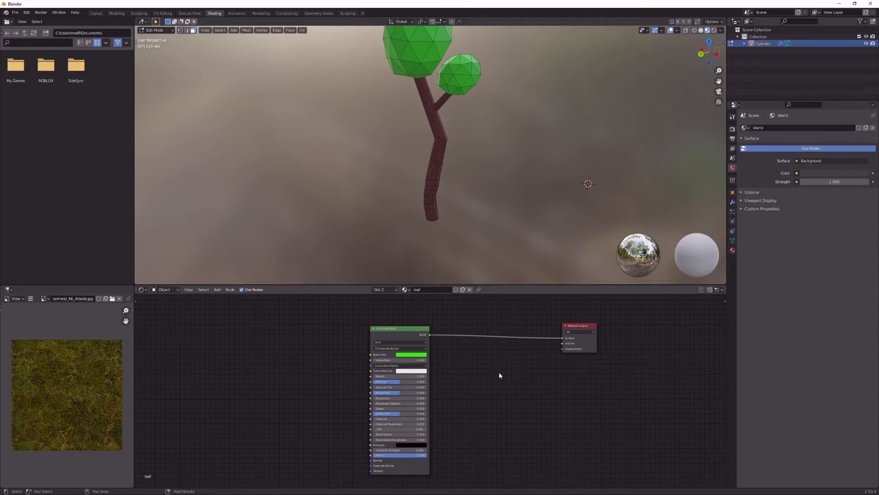
- Add a Displacement node to the leaf material and link it to the Material Output's Displacement input
key("shift+a")
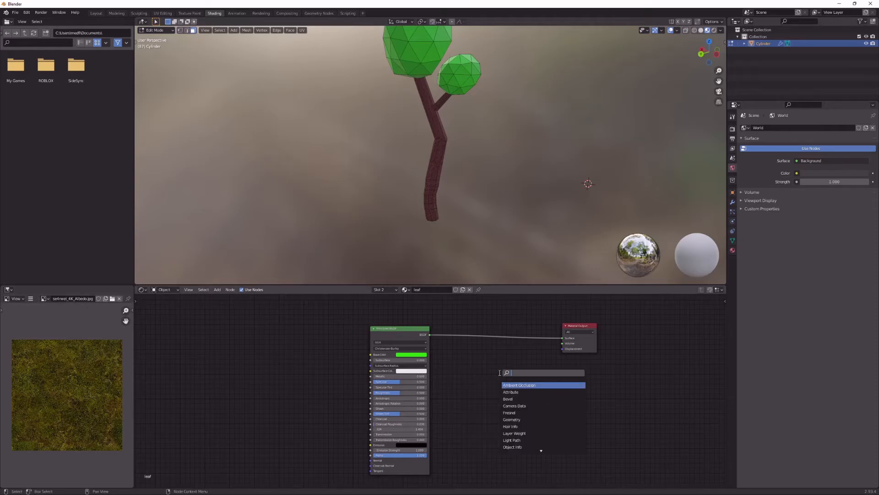
type("disp")
key("Return")
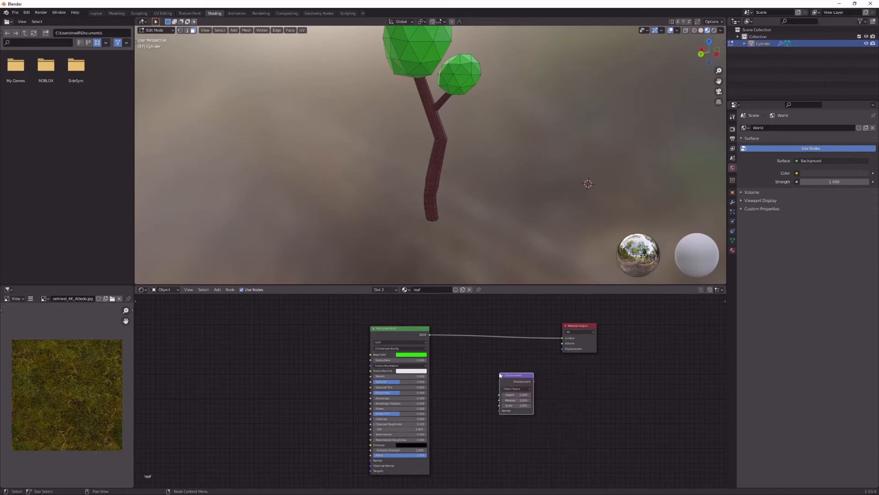
left_click_drag(533, 382, 561, 350)
- Add an Image Texture node with the moss 4K displacement JPG and link its Color to the Displacement node's Height, spacing the nodes apart
key("shift+a")
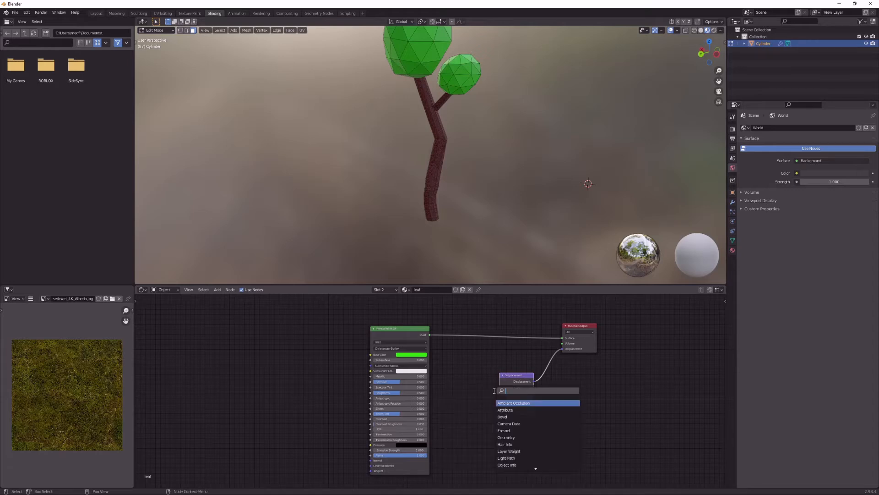
type("image")
key("Return")
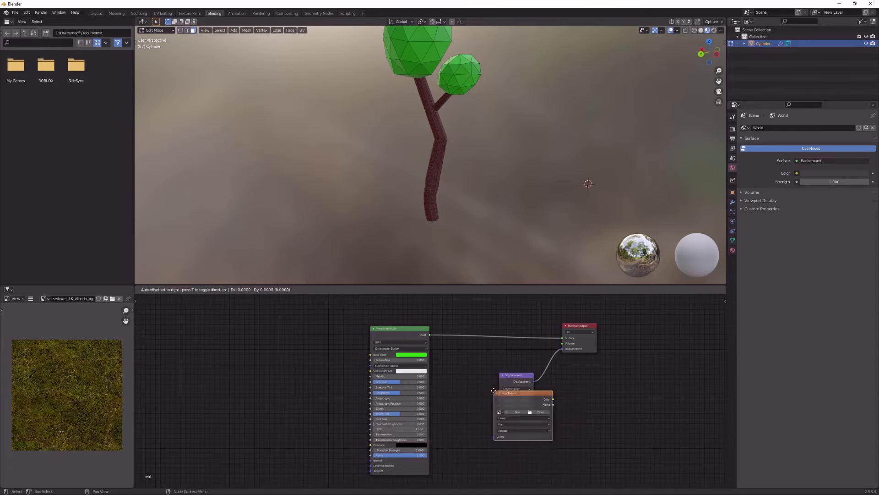
left_click_drag(585, 325, 639, 322)
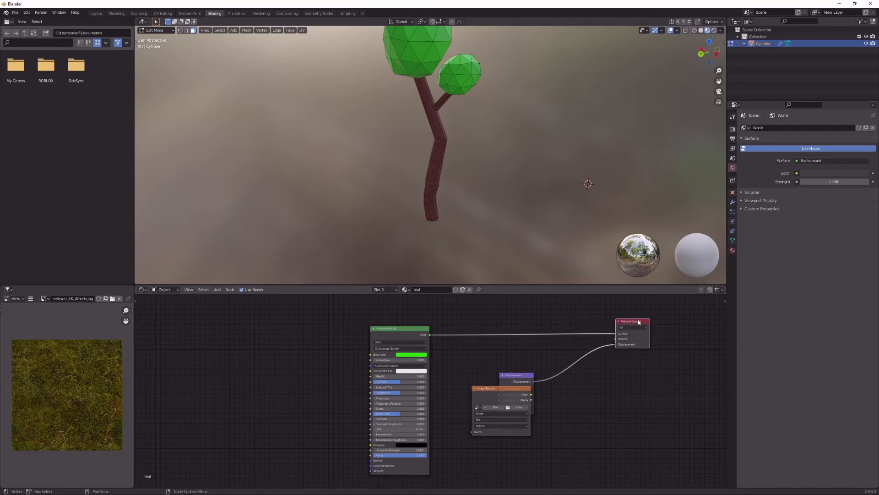
left_click_drag(519, 380, 572, 390)
left_click(468, 392)
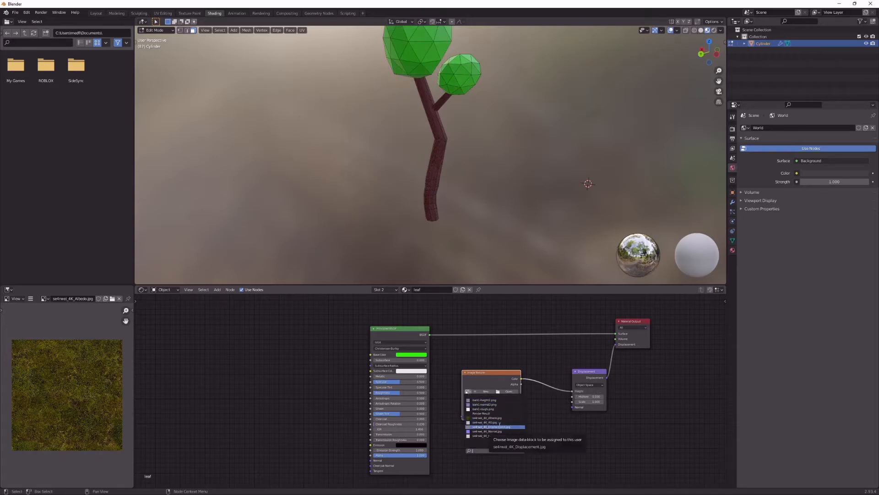
left_click(499, 426)
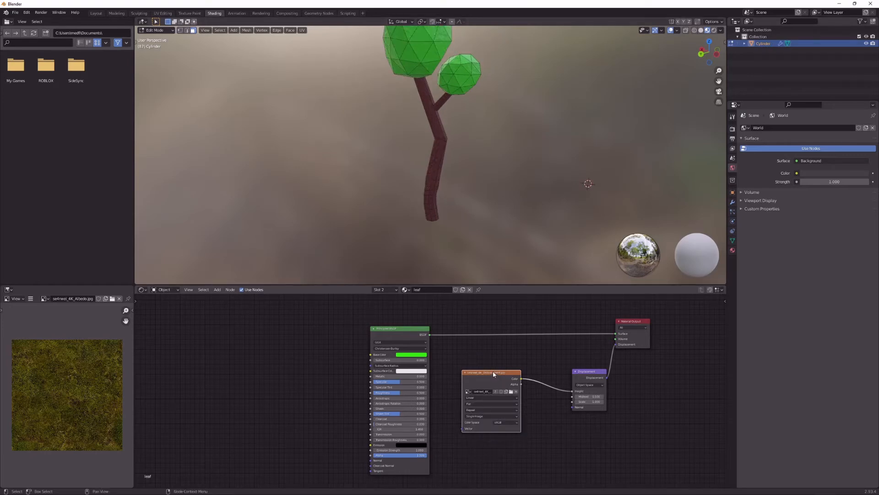
- Duplicate the displacement texture node, link the copy's Color to the Displacement node's Normal input, and assign it the moss 4K normal map
key("shift+d")
left_click(513, 427)
scroll(512, 427, "down", 1)
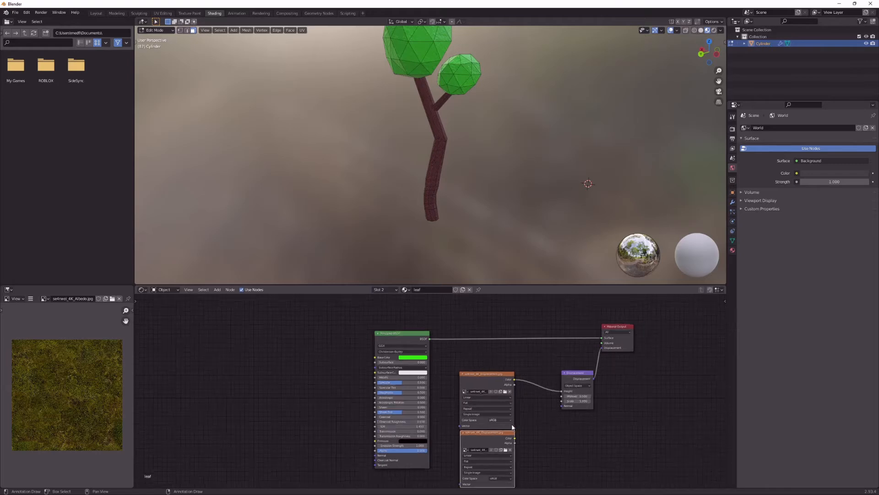
scroll(513, 427, "down", 1)
middle_click_drag(520, 425, 499, 382)
left_click_drag(492, 389, 526, 367)
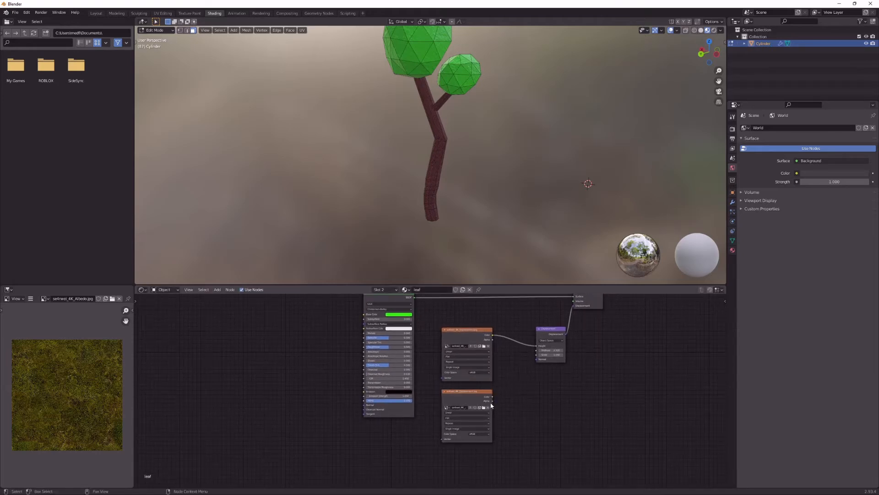
left_click_drag(493, 397, 535, 359)
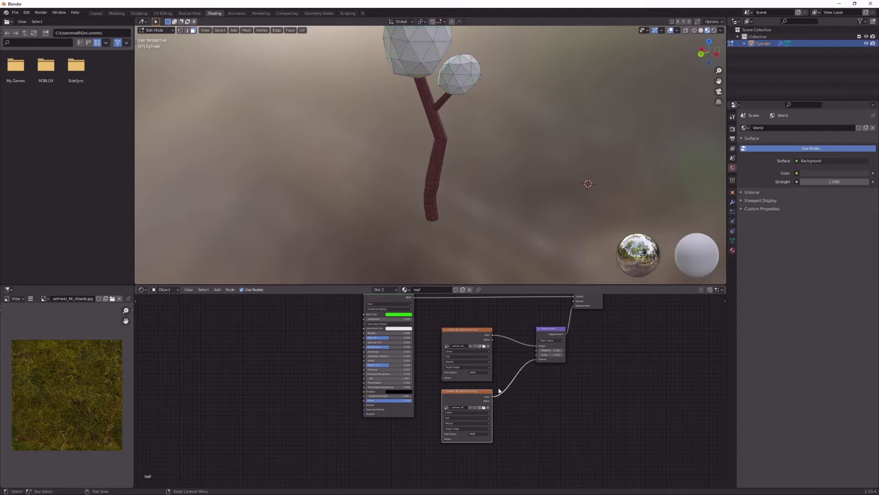
left_click(448, 412)
left_click(446, 407)
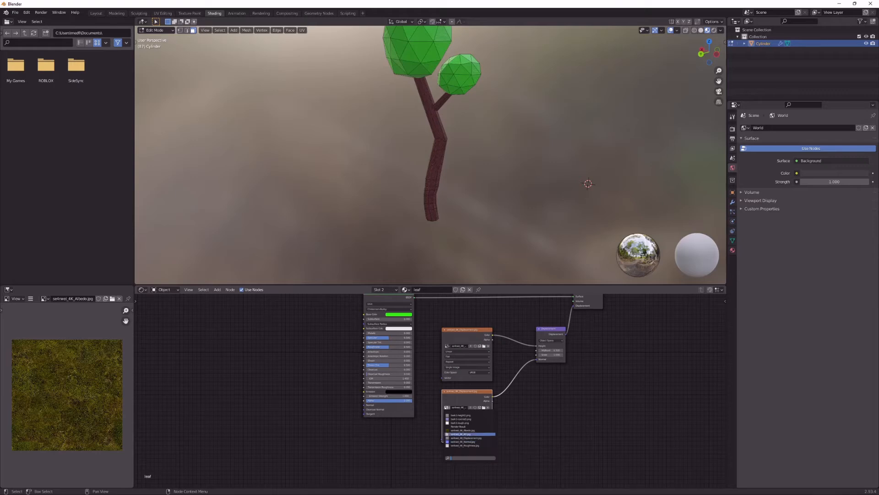
left_click(461, 442)
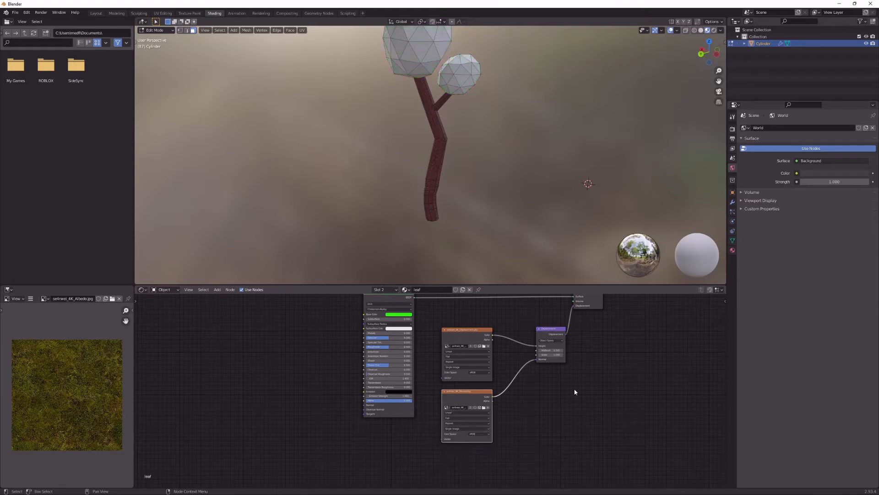
- Duplicate the displacement texture node again and place the copy on the input side of the Principled BSDF
scroll(556, 182, "up", 6)
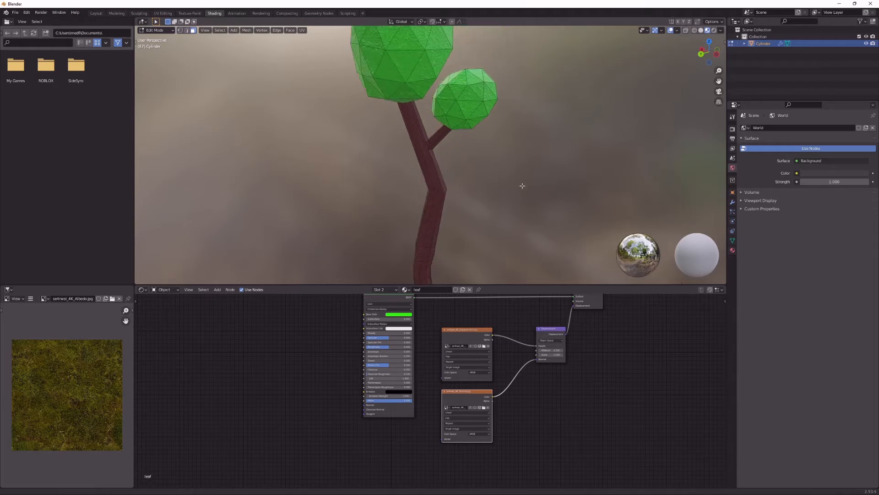
scroll(483, 196, "down", 3)
scroll(426, 75, "up", 3)
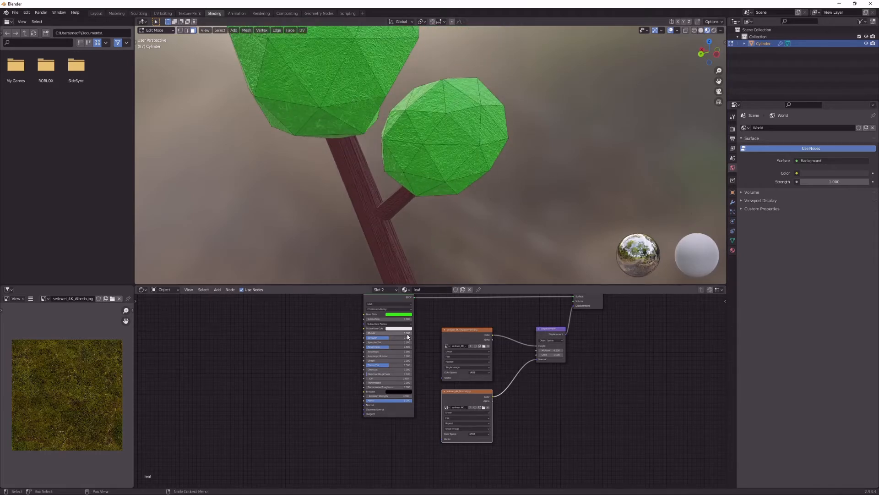
scroll(440, 164, "up", 3)
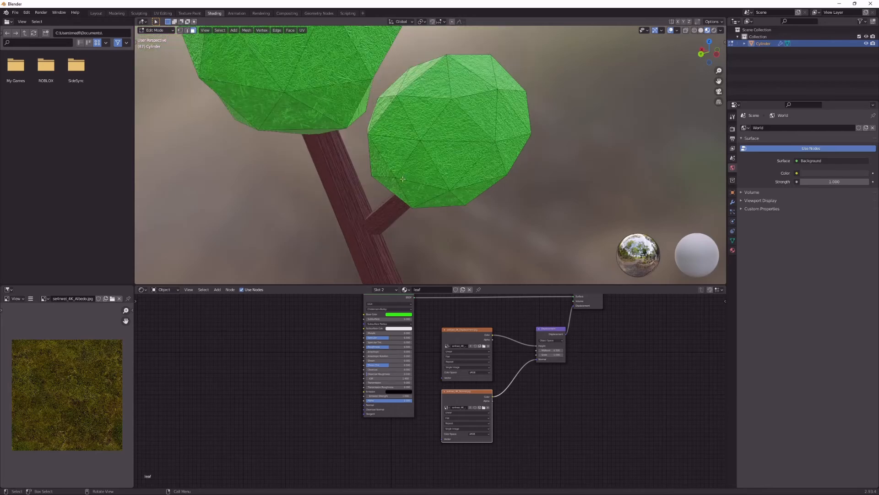
scroll(440, 389, "up", 2)
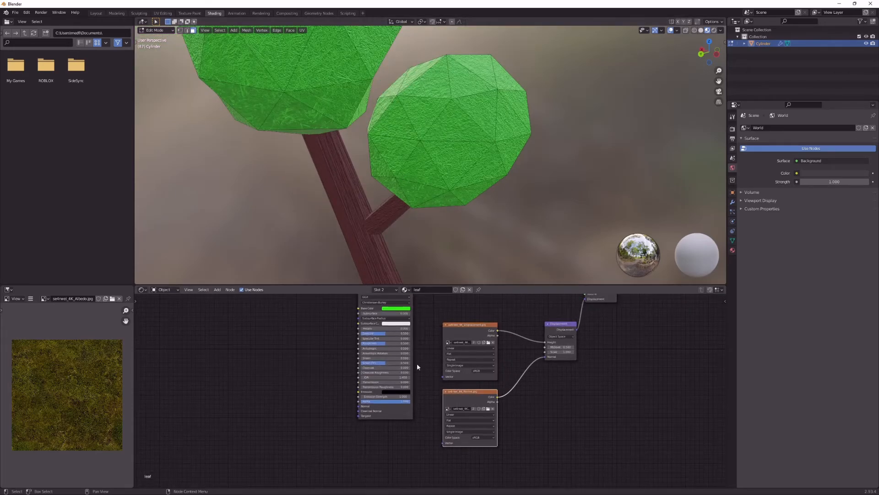
scroll(304, 326, "down", 1)
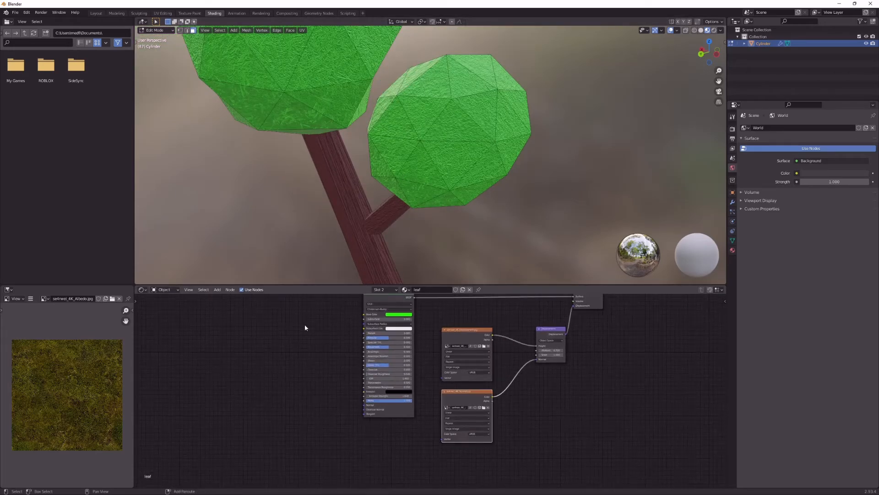
key("shift+a")
mouse_move(293, 335)
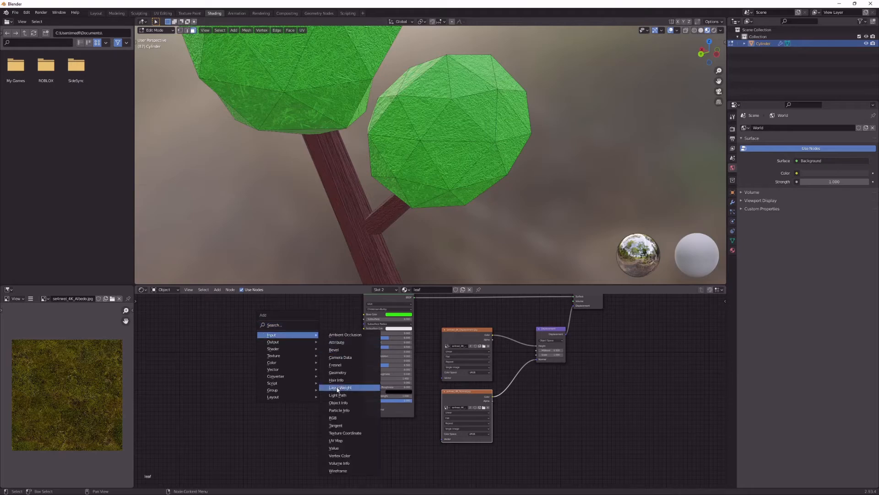
left_click_drag(467, 332, 294, 322)
scroll(343, 353, "down", 1)
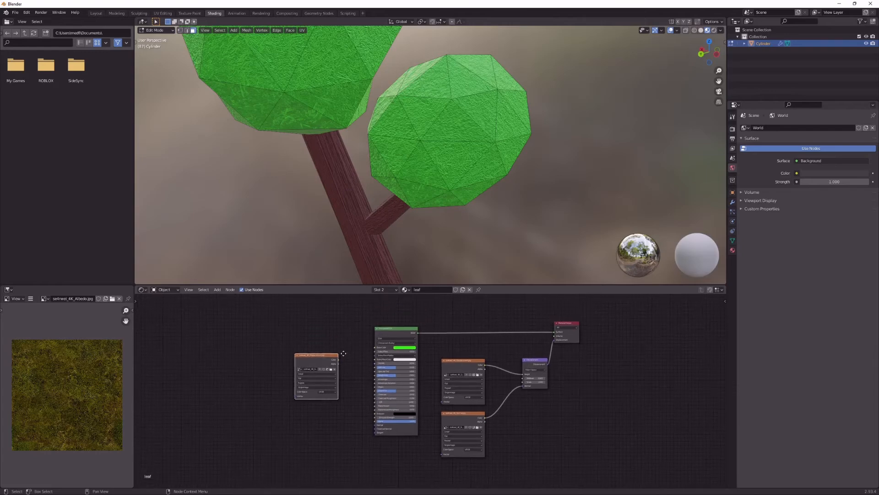
middle_click_drag(344, 353, 342, 363)
- Assign the moss 4K albedo image to the new texture node and link its Color to the Principled BSDF's Base Color
left_click(300, 380)
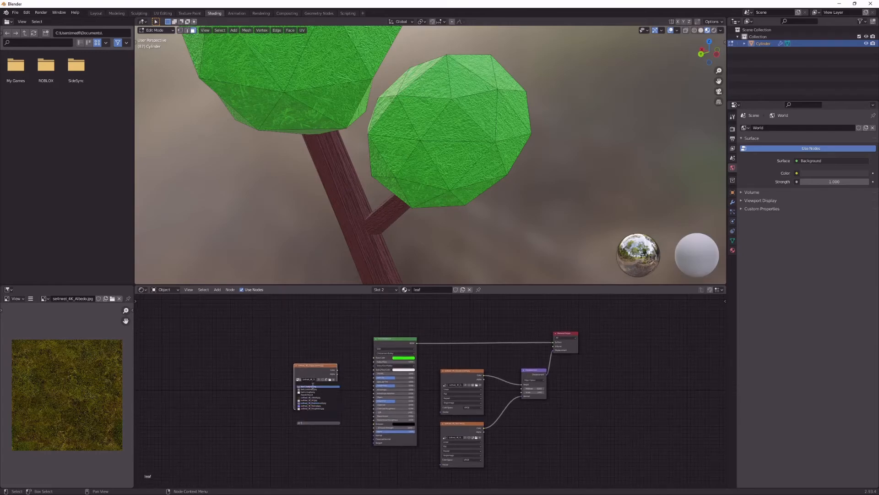
scroll(287, 340, "up", 3)
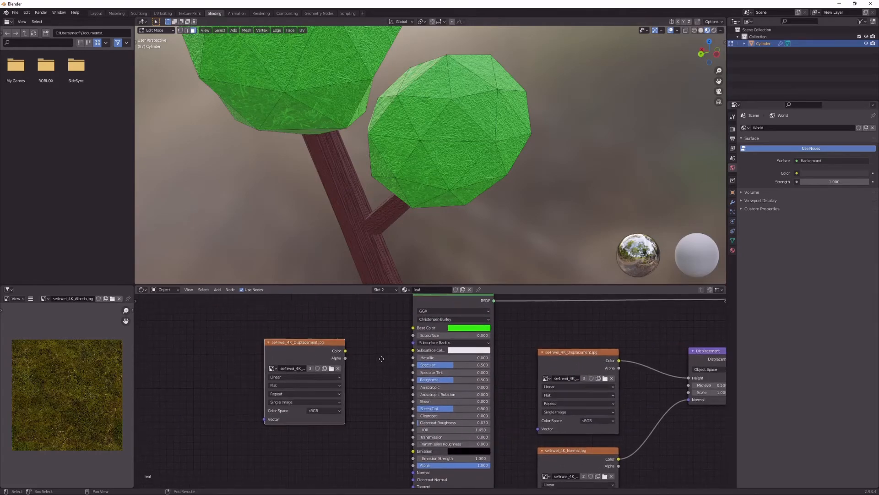
left_click(276, 366)
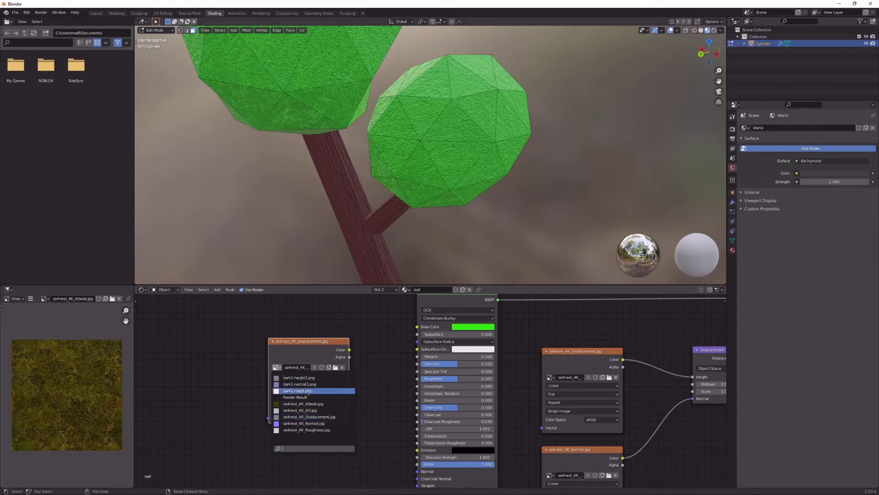
left_click(304, 403)
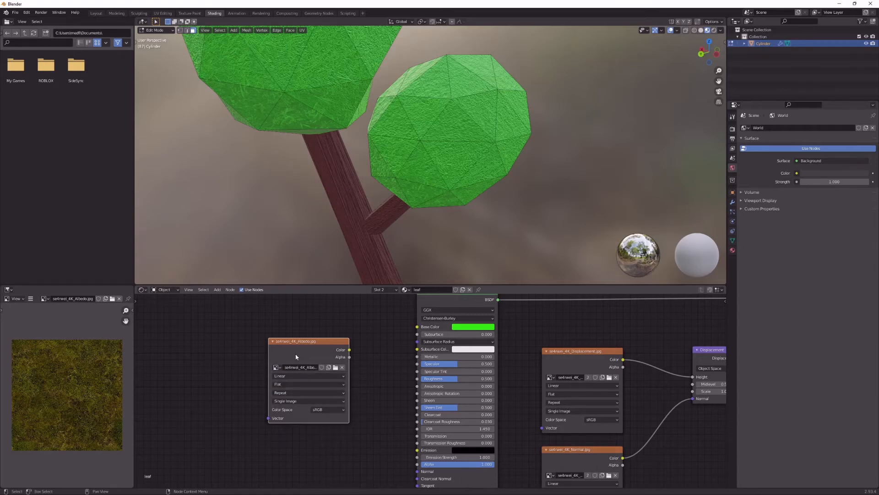
scroll(325, 372, "down", 1)
scroll(325, 372, "down", 1)
left_click_drag(366, 358, 420, 339)
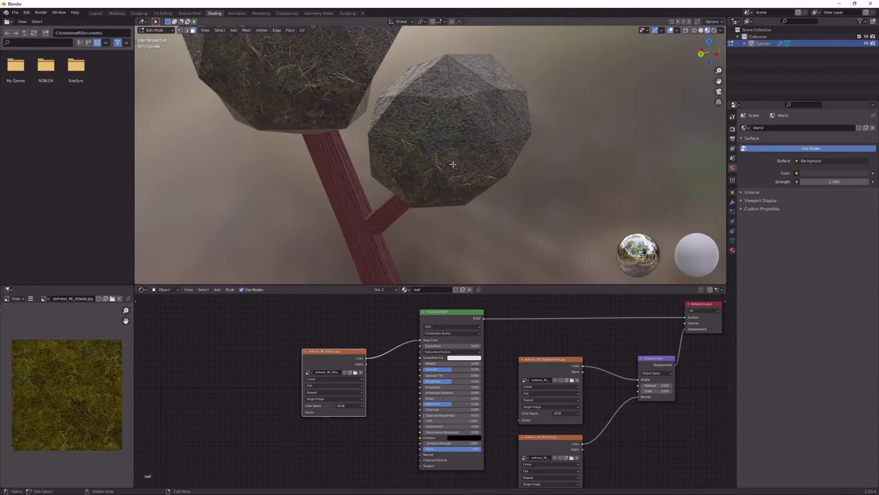
- Examine the moss texture on the tree's leaf spheres from several angles and distances
scroll(414, 153, "down", 2)
middle_click_drag(415, 153, 444, 161)
scroll(410, 135, "down", 2)
middle_click_drag(410, 135, 458, 131)
scroll(457, 131, "up", 2)
scroll(382, 133, "up", 4)
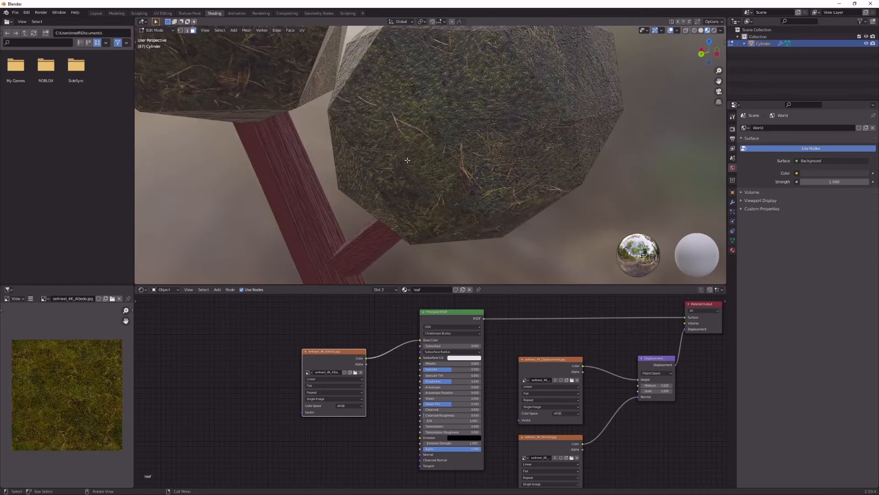
scroll(382, 133, "down", 7)
scroll(382, 134, "up", 3)
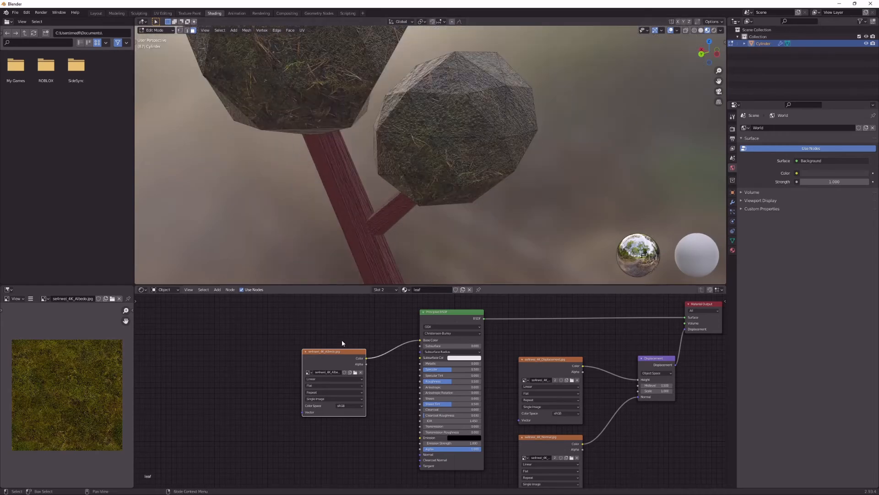
- Set the albedo texture's interpolation to Smart and move its node up to make room for another one below
left_click(328, 378)
left_click(317, 400)
left_click_drag(337, 348, 319, 335)
left_click_drag(323, 350, 305, 320)
- Duplicate the albedo texture node, assign the moss 4K roughness map to the copy, and link its Color to the Principled BSDF's Roughness
key("shift+d")
left_click(317, 407)
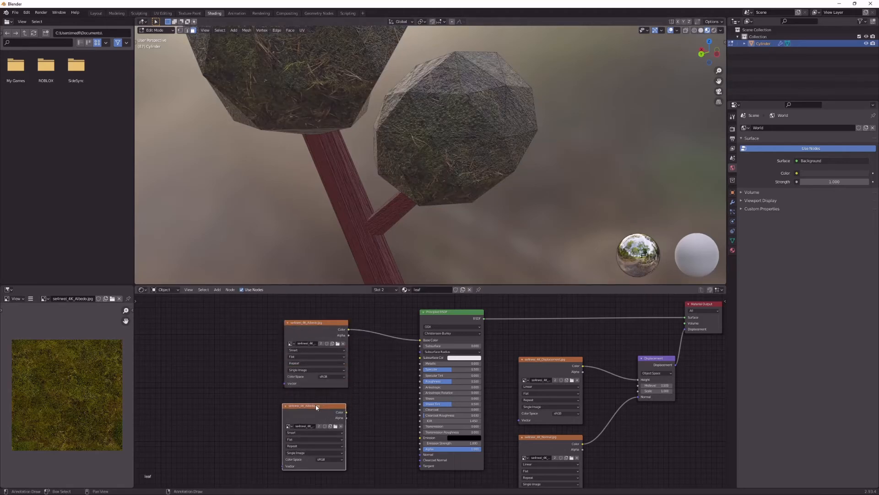
left_click(289, 426)
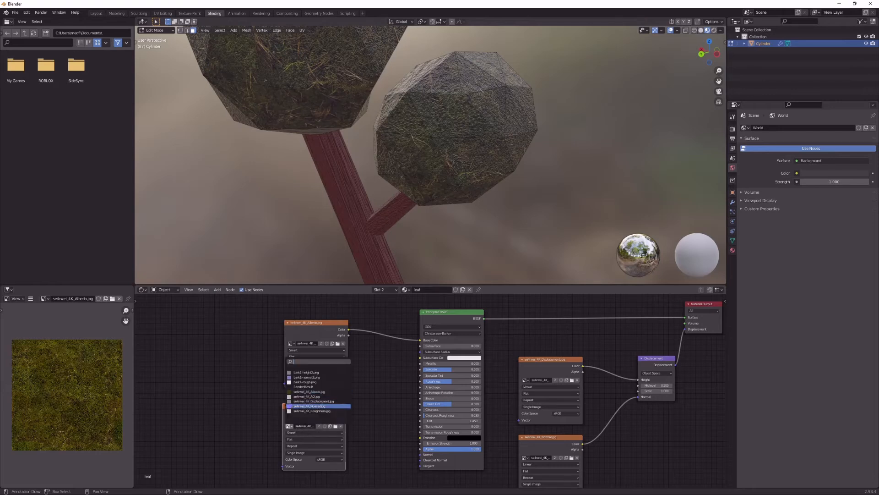
left_click(325, 411)
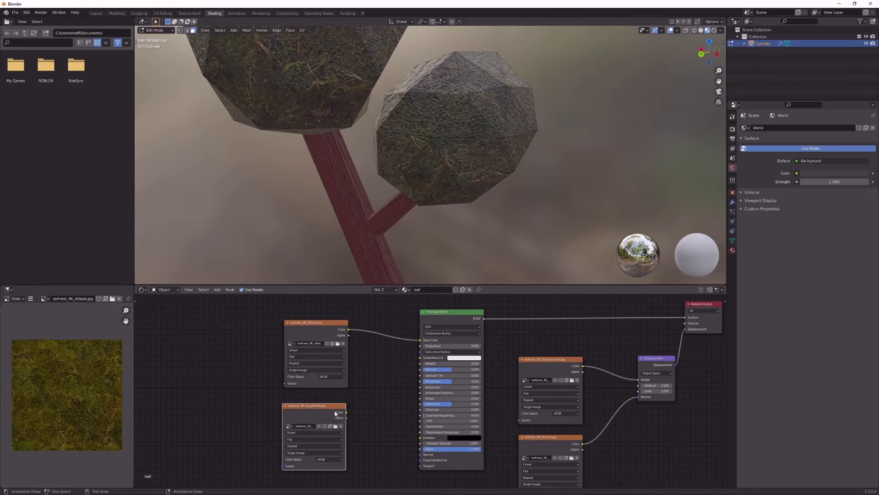
left_click_drag(347, 414, 421, 381)
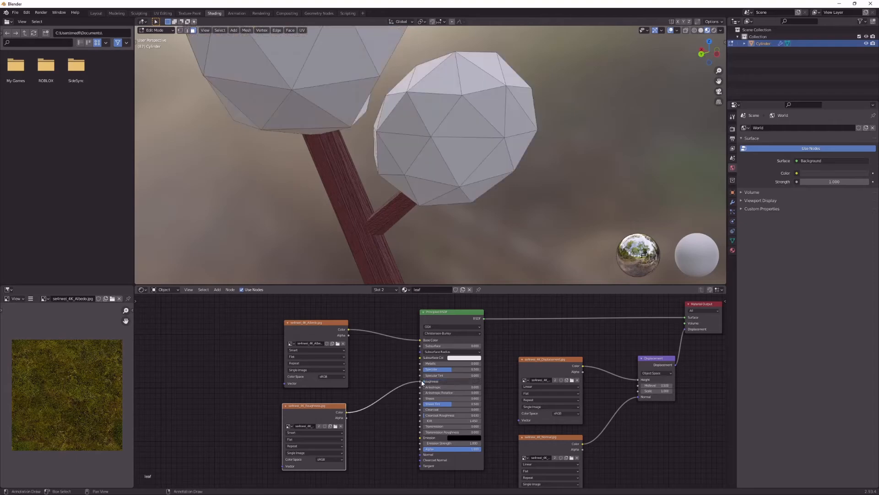
- Adjust the Scale and Midlevel of the leaf material's Displacement node while checking the leaf surfaces
middle_click_drag(475, 172, 430, 193)
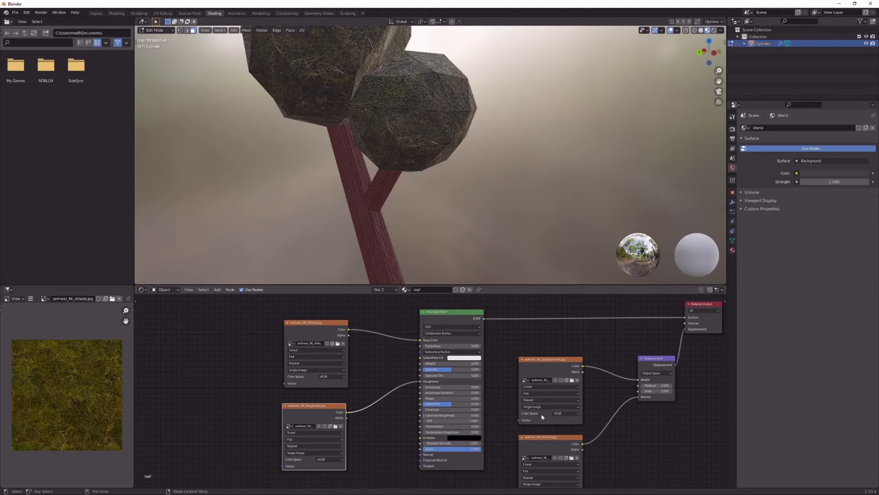
middle_click_drag(533, 280, 554, 256)
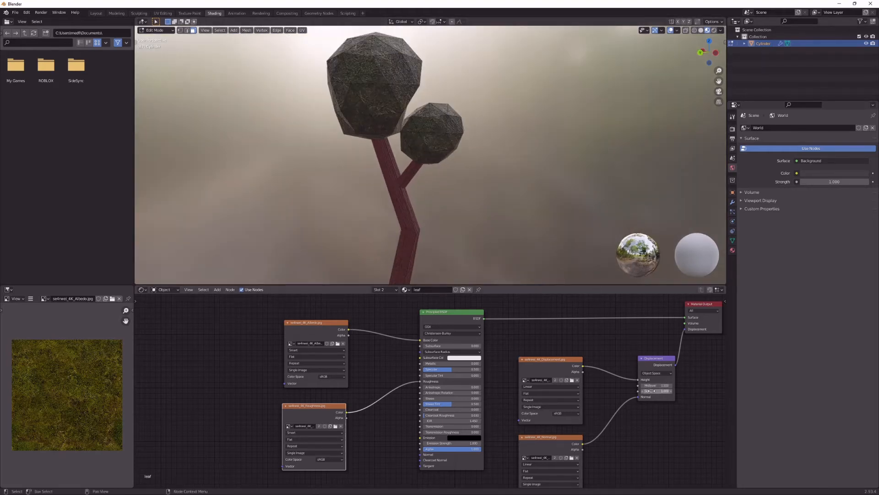
left_click_drag(656, 391, 645, 391)
mouse_move(657, 385)
left_mouse_down()
mouse_move(667, 385)
mouse_move(654, 385)
left_mouse_up()
scroll(479, 186, "up", 4)
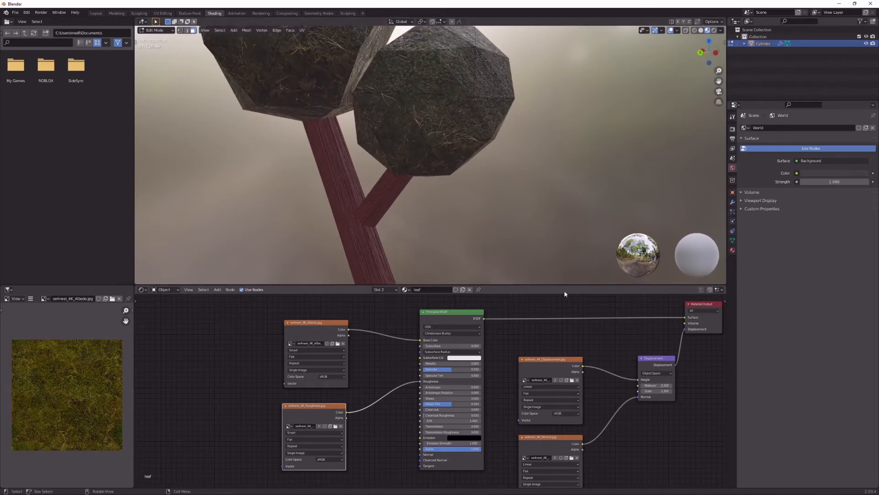
middle_click_drag(513, 205, 544, 218)
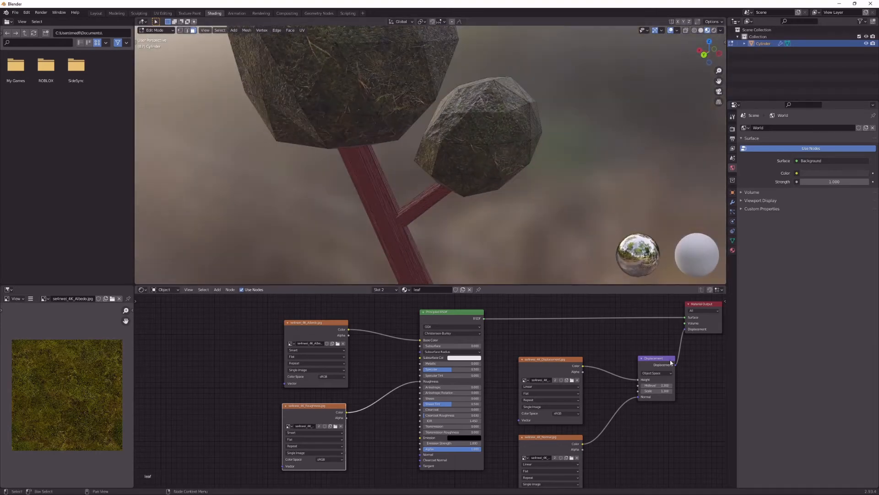
left_click_drag(656, 391, 640, 390)
- Inspect the moss-covered leaves and bark trunk from several angles and zoom levels to judge the adjusted displacement
middle_click_drag(486, 188, 476, 215)
scroll(458, 188, "down", 6)
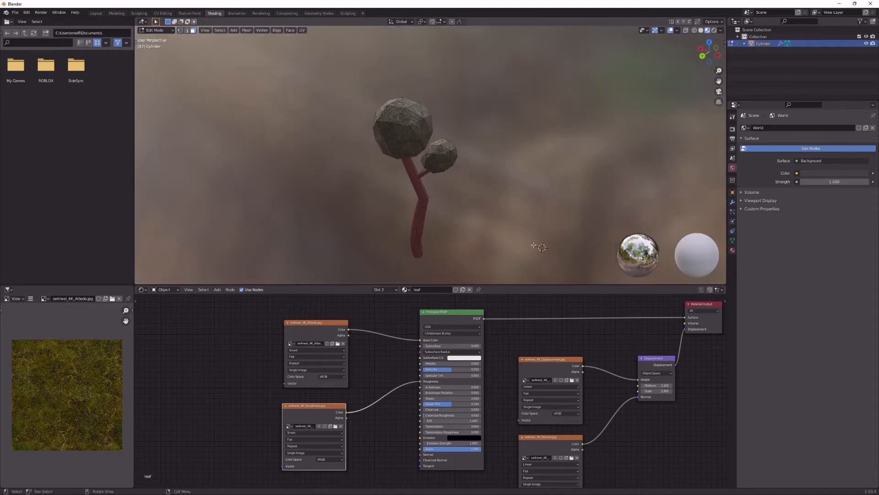
middle_click_drag(455, 186, 496, 166)
scroll(509, 187, "up", 3)
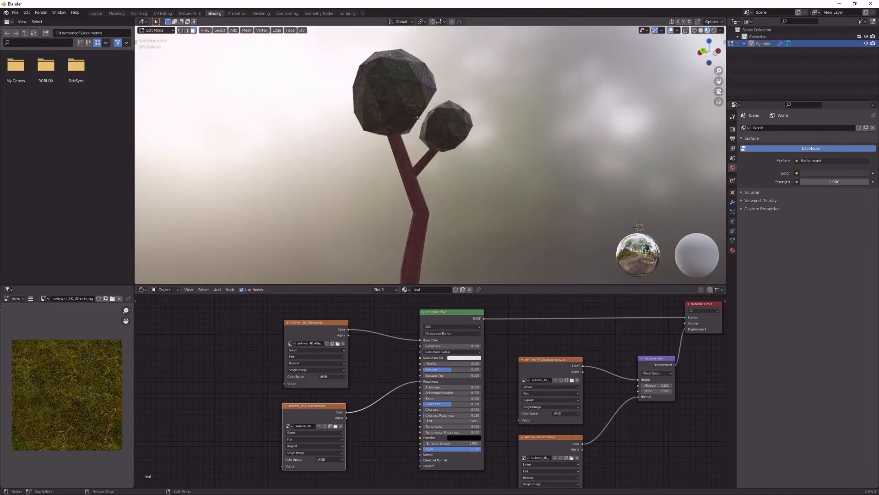
scroll(638, 228, "down", 2)
scroll(560, 199, "up", 8)
middle_click_drag(353, 70, 347, 127)
scroll(347, 127, "down", 3)
scroll(373, 102, "up", 3)
scroll(488, 206, "down", 4)
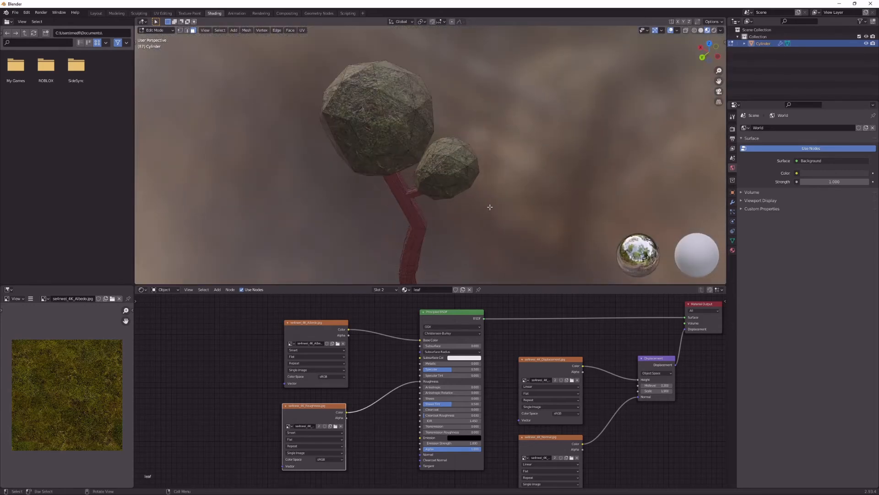
- Examine the moss texture on the large leaf ball from several angles and zoom levels, selecting one of its faces
middle_click_drag(489, 207, 514, 80)
scroll(485, 147, "down", 2)
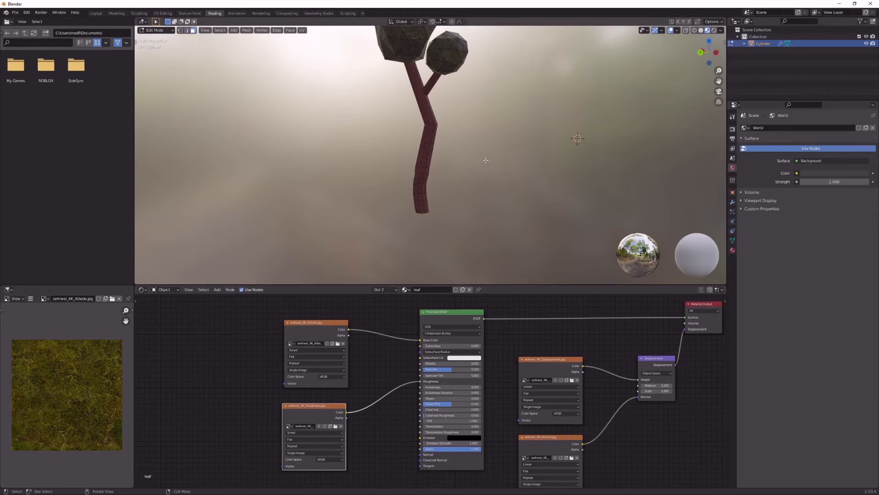
middle_click_drag(451, 146, 194, 248)
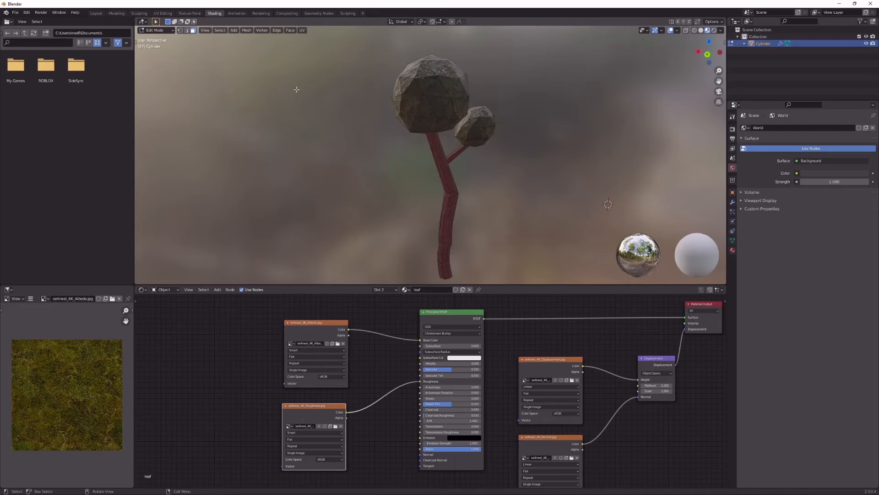
scroll(464, 141, "up", 5)
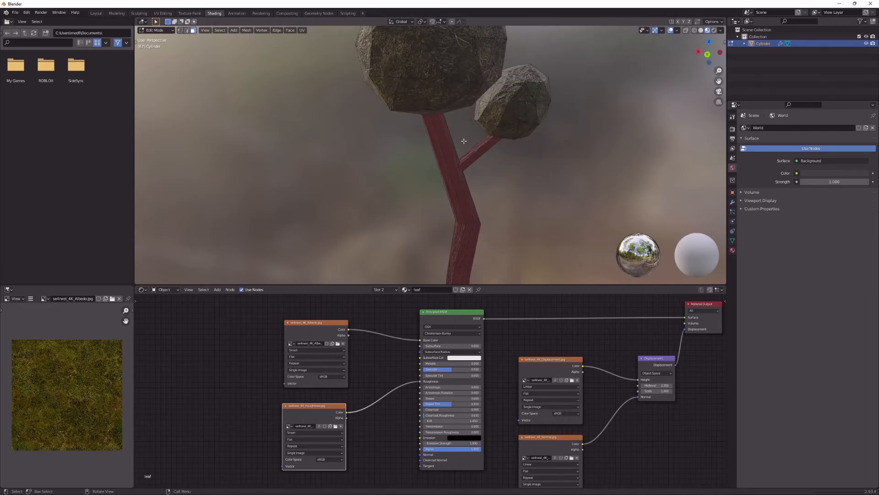
scroll(447, 116, "up", 5)
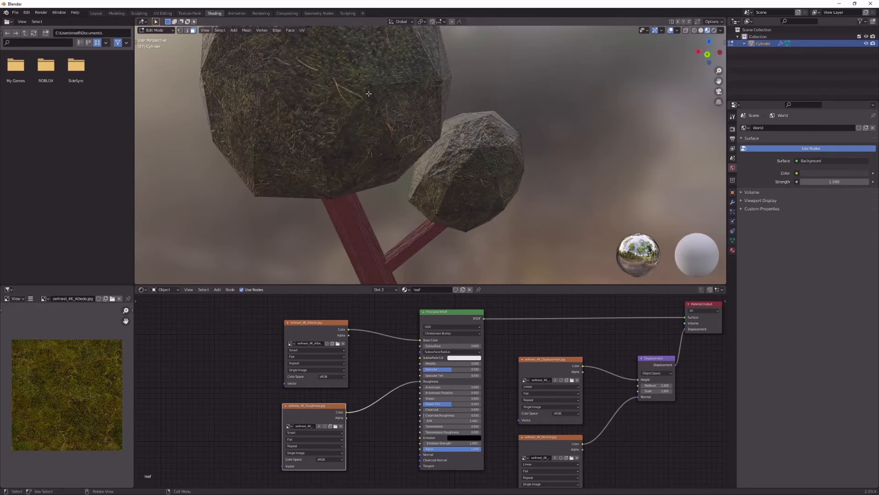
left_click(341, 82)
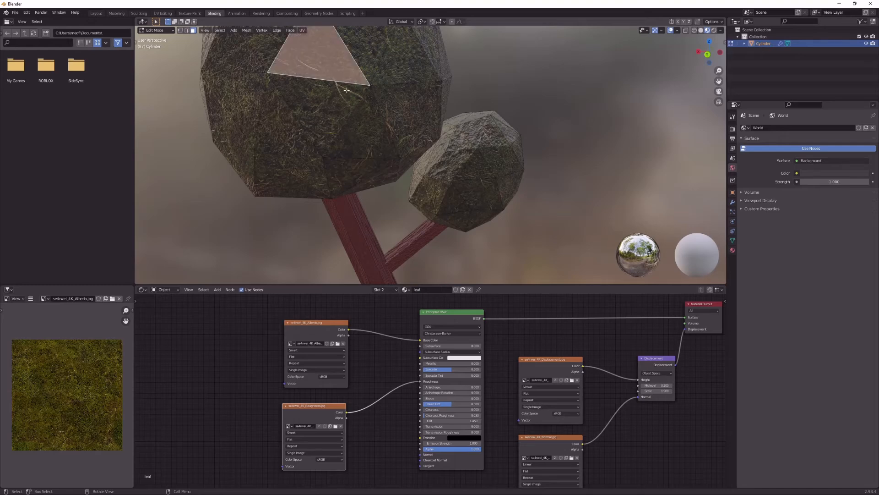
key("g")
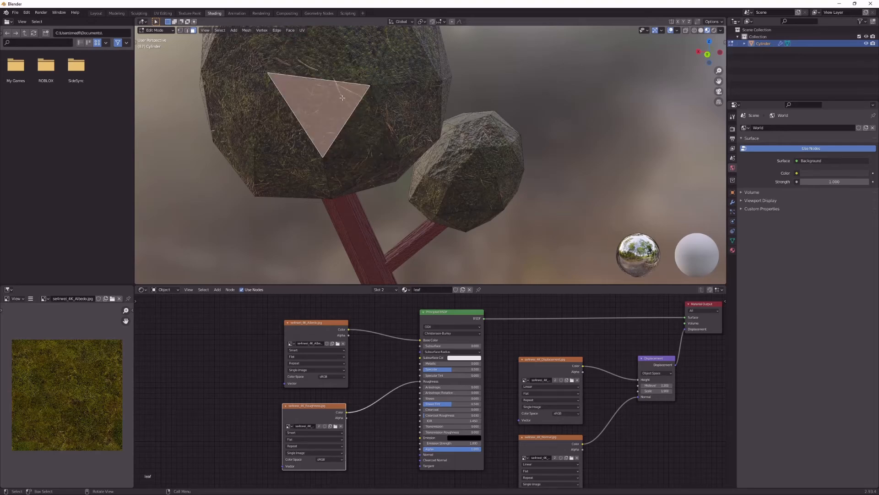
middle_click_drag(289, 131, 388, 100)
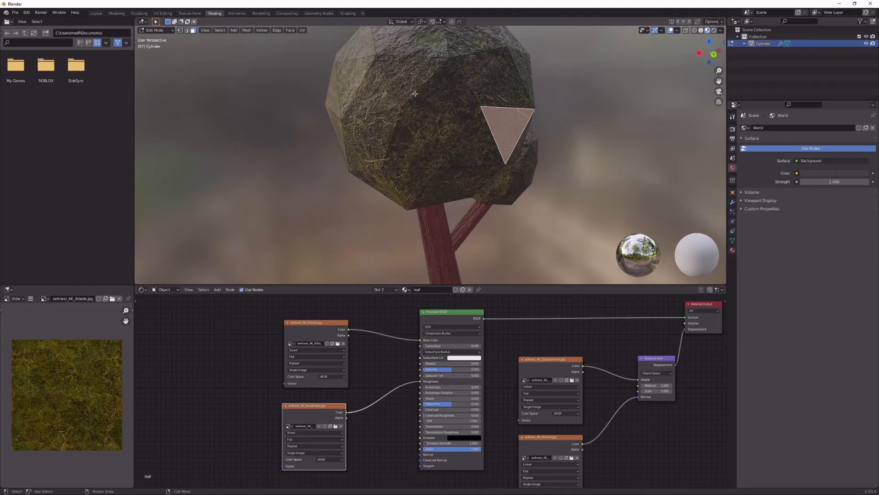
middle_click_drag(458, 173, 292, 94)
scroll(247, 90, "up", 3)
scroll(183, 144, "down", 2)
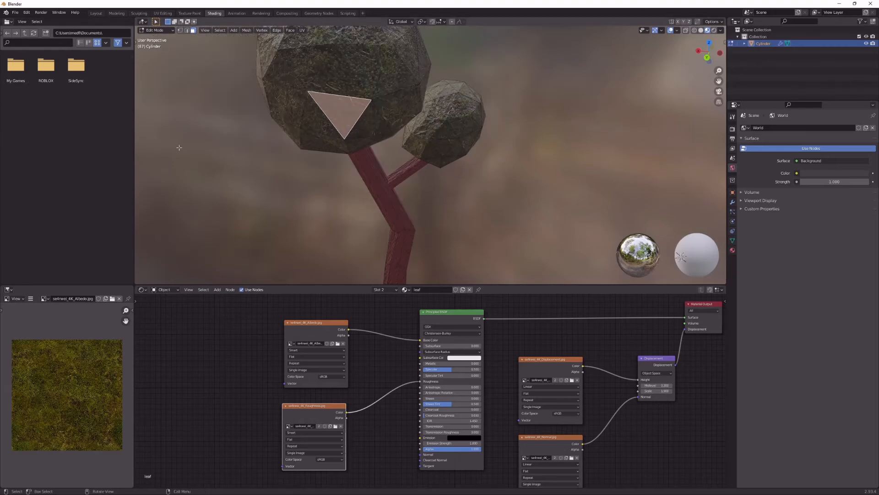
- Switch to the UV Editing workspace and select the linked faces around the chosen face on the large leaf ball
left_click(163, 13)
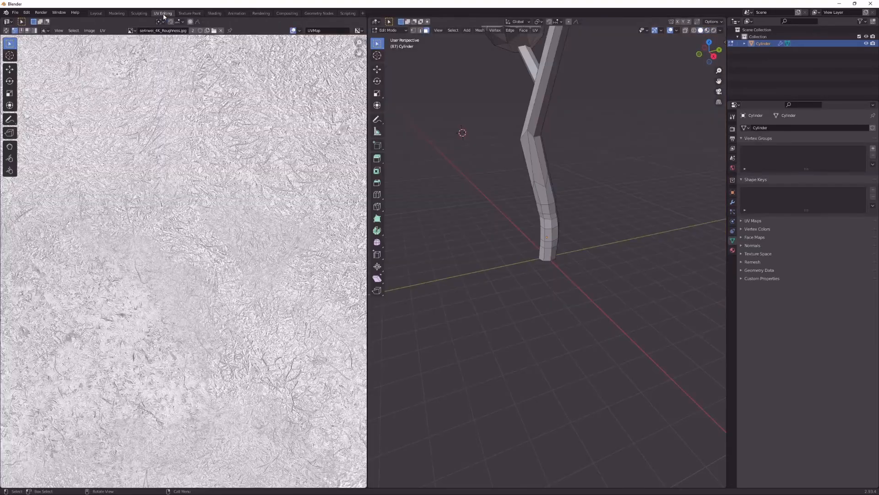
scroll(501, 190, "down", 3)
scroll(549, 190, "up", 1)
mouse_move(549, 190)
middle_mouse_down()
mouse_move(524, 179)
mouse_move(485, 84)
mouse_move(521, 87)
mouse_move(515, 111)
middle_mouse_up()
key("l")
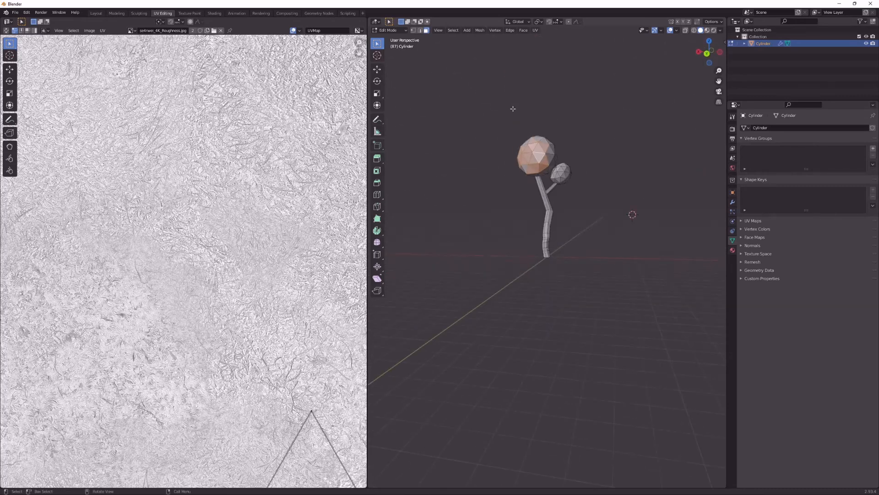
key("alt+l")
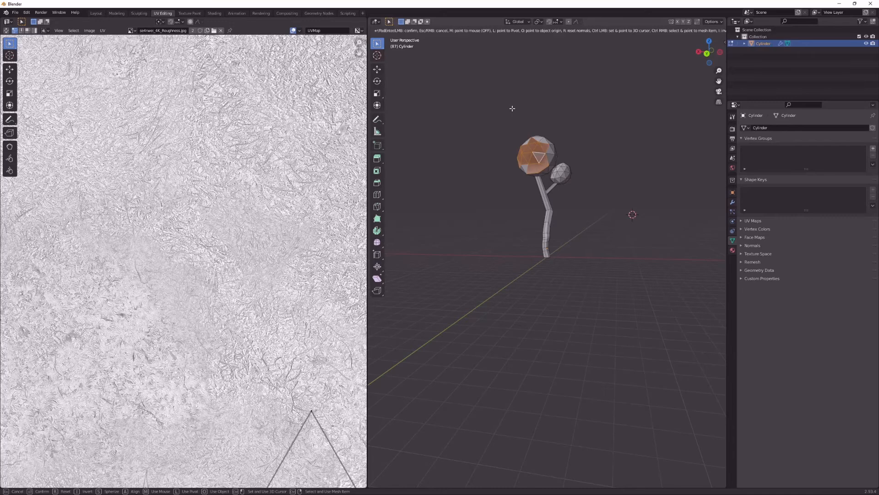
left_click(624, 89)
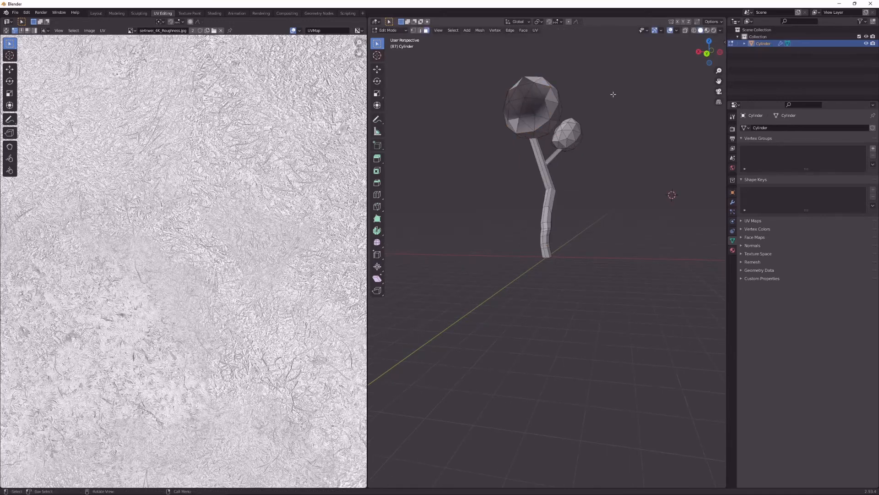
middle_click_drag(613, 92, 541, 105)
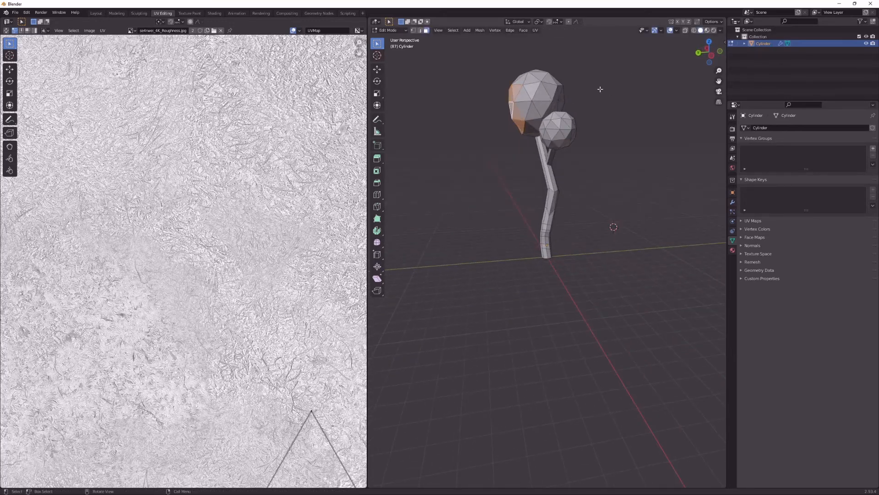
middle_click_drag(600, 88, 639, 108)
middle_click_drag(532, 109, 482, 92)
scroll(482, 92, "down", 3)
left_click(551, 97)
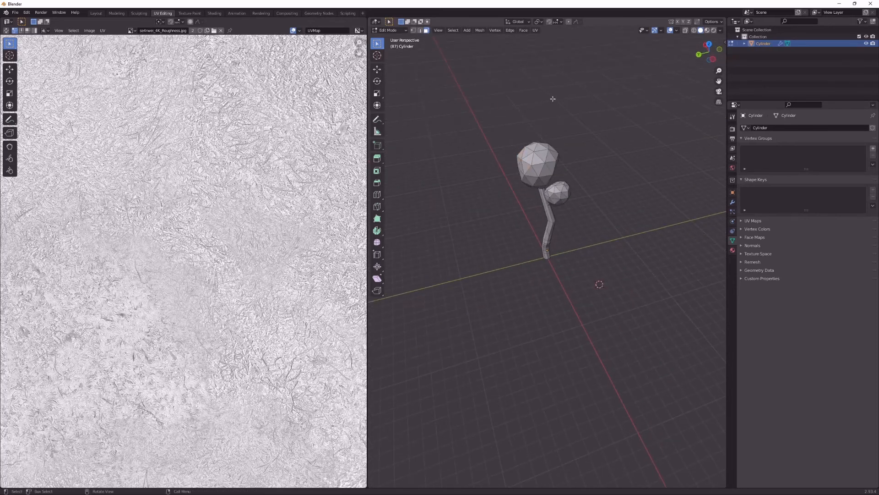
middle_click_drag(552, 98, 545, 98)
scroll(487, 109, "down", 2)
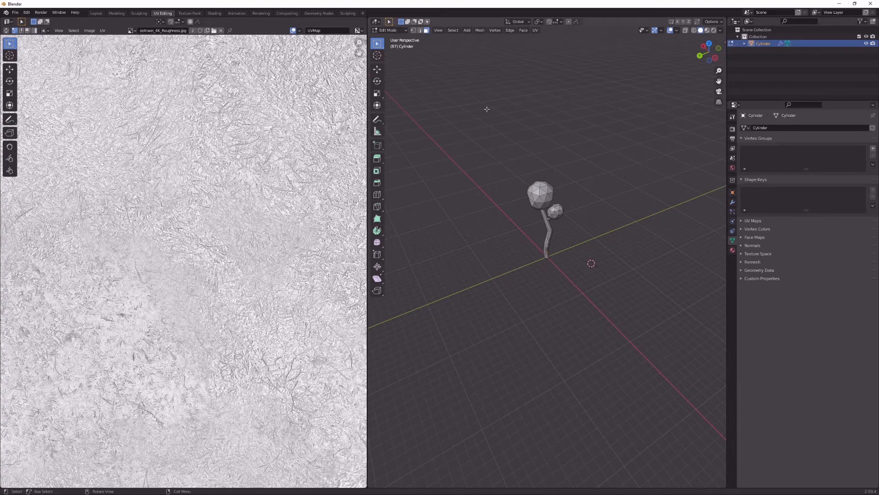
- Select the whole tree mesh, examine its UV layout over the moss roughness map, and clear the selection
key("a")
scroll(166, 251, "down", 8)
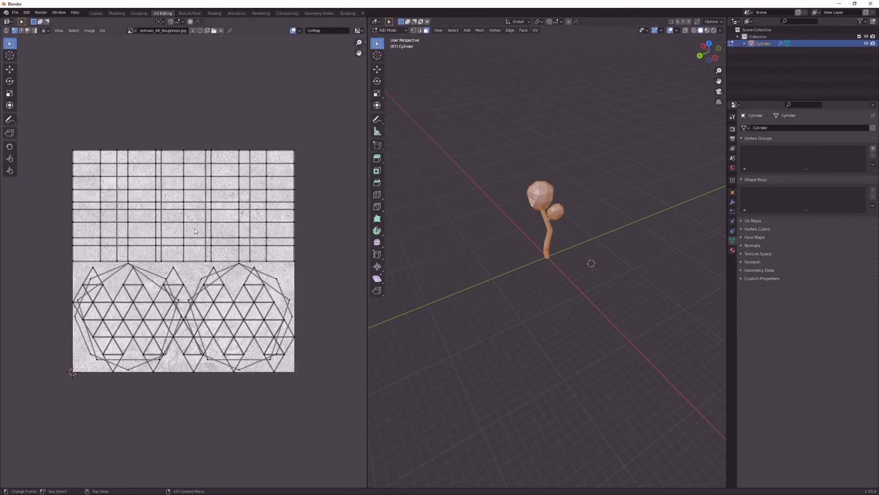
scroll(196, 232, "up", 2)
scroll(197, 274, "down", 1)
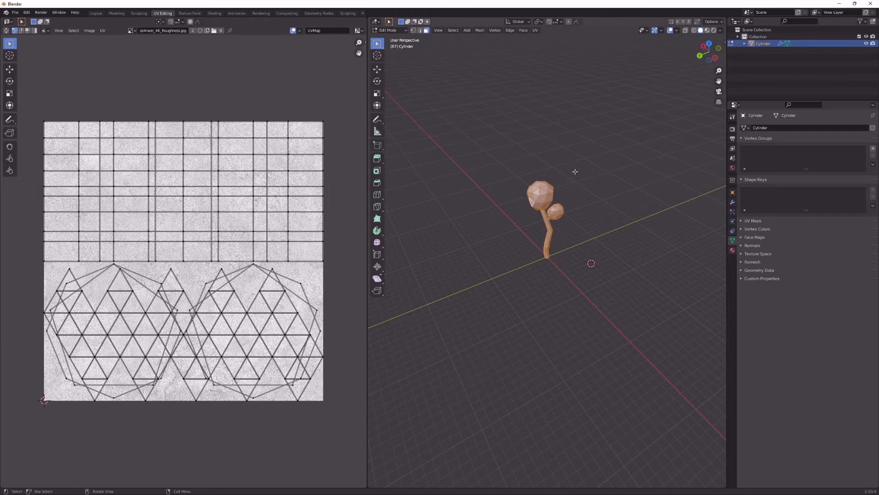
scroll(575, 171, "up", 3)
left_click(535, 30)
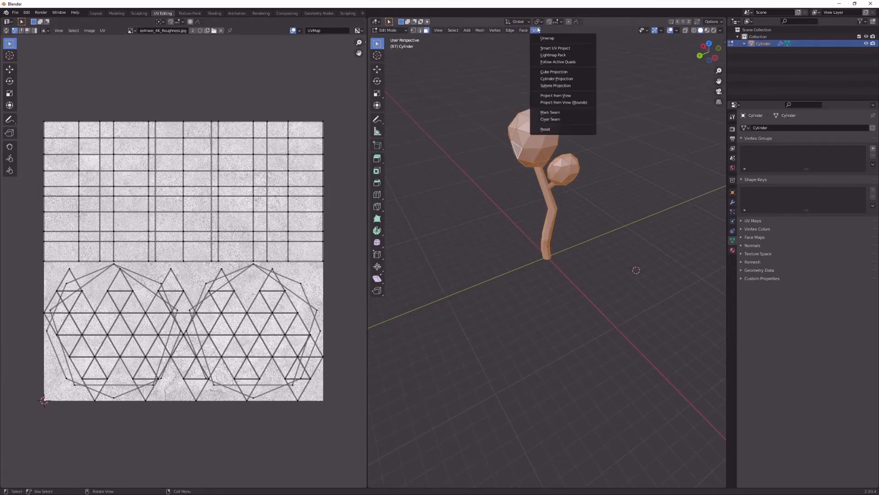
left_click(474, 63)
scroll(495, 143, "up", 2)
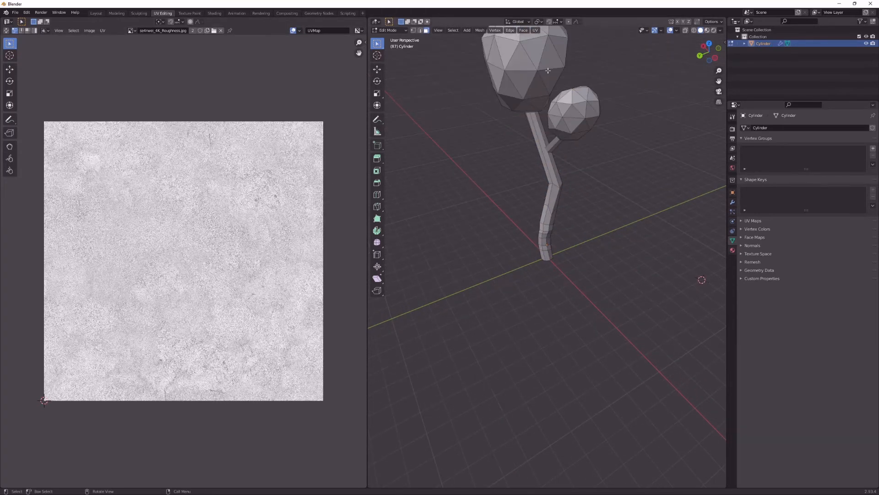
- Check individual faces of the large leaf ball on the UV layout, toggling between Object and Edit Mode
left_click(548, 72)
left_click(515, 78)
scroll(516, 80, "down", 4)
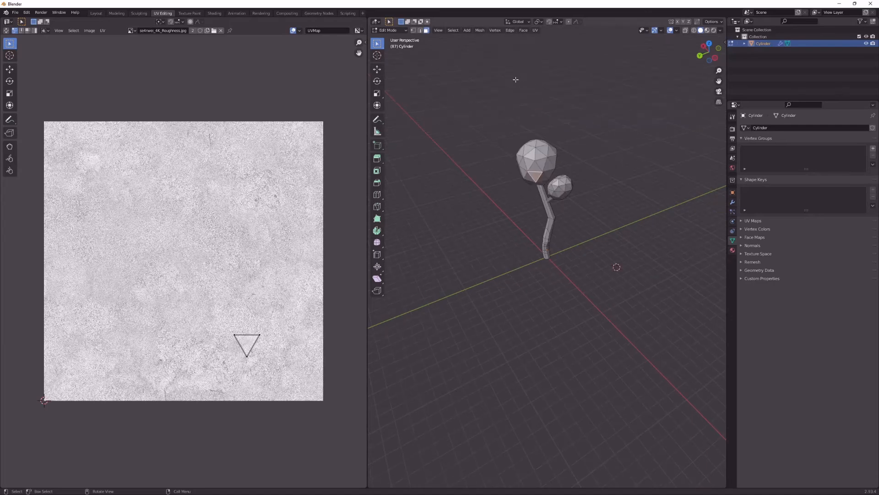
scroll(515, 79, "up", 3)
middle_click_drag(496, 79, 516, 143, "shift")
scroll(516, 144, "up", 3)
key("Tab")
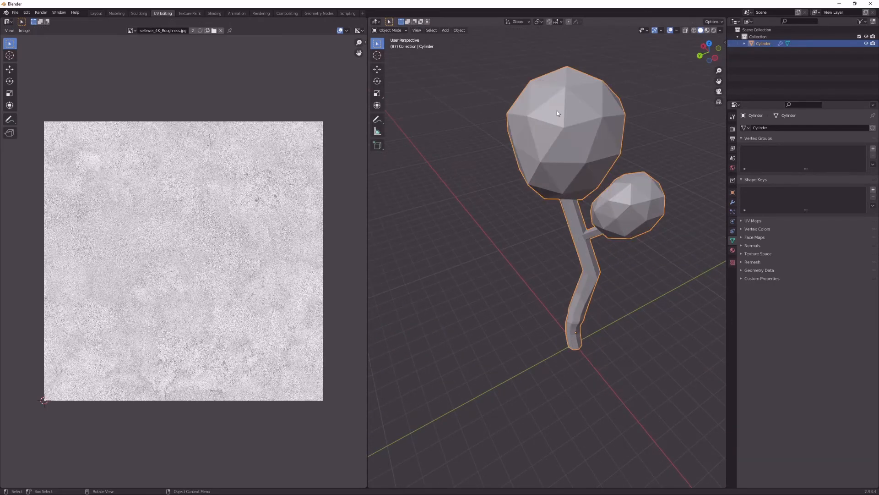
key("Tab")
left_click(548, 101)
key("Tab")
key("Tab")
key("Tab")
key("Tab")
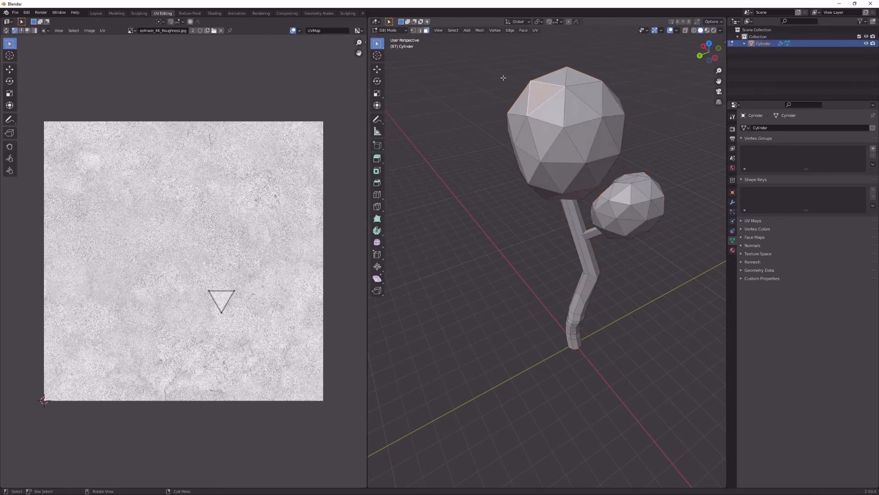
- Box-select most of the faces of the large leaf ball from different sides
left_click_drag(503, 78, 666, 179)
middle_click_drag(612, 131, 471, 188)
left_click_drag(495, 200, 558, 273, "shift")
middle_click_drag(559, 272, 522, 199)
scroll(522, 198, "up", 3)
left_click_drag(434, 83, 575, 116)
- Add the missed faces on the underside and lower side of the large leaf ball to the selection
middle_click_drag(575, 116, 498, 112)
left_click(558, 98, "shift")
left_click(527, 96, "shift")
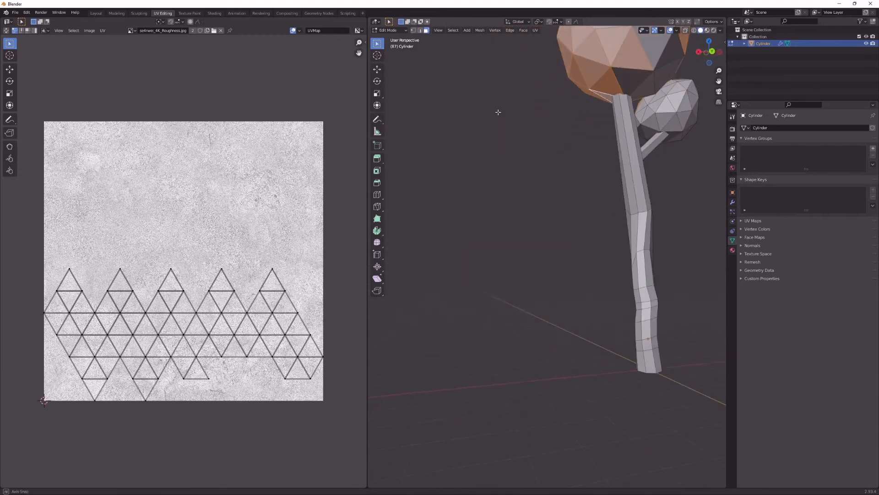
left_click(637, 85, "shift")
left_click(645, 87, "shift")
left_click(662, 76, "shift")
middle_click_drag(661, 75, 635, 178)
left_click(547, 65, "shift")
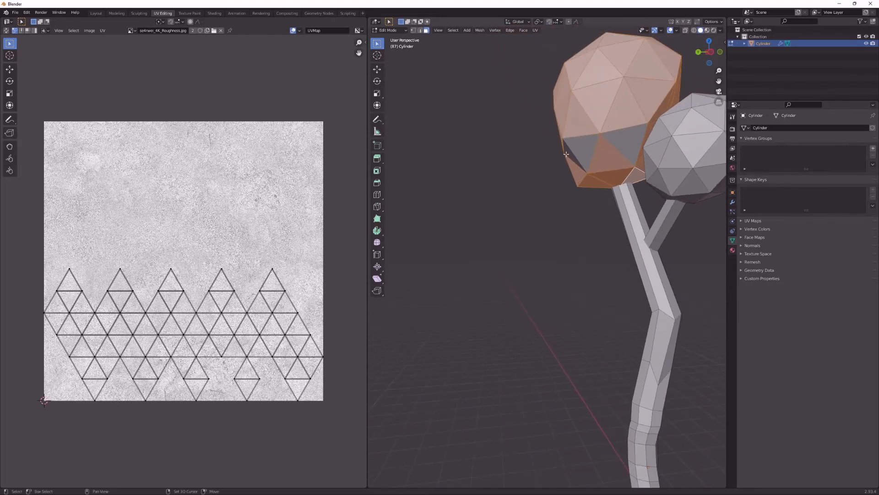
left_click(576, 149, "shift")
left_click(568, 151, "shift")
left_click(624, 137, "shift")
scroll(654, 41, "down", 2)
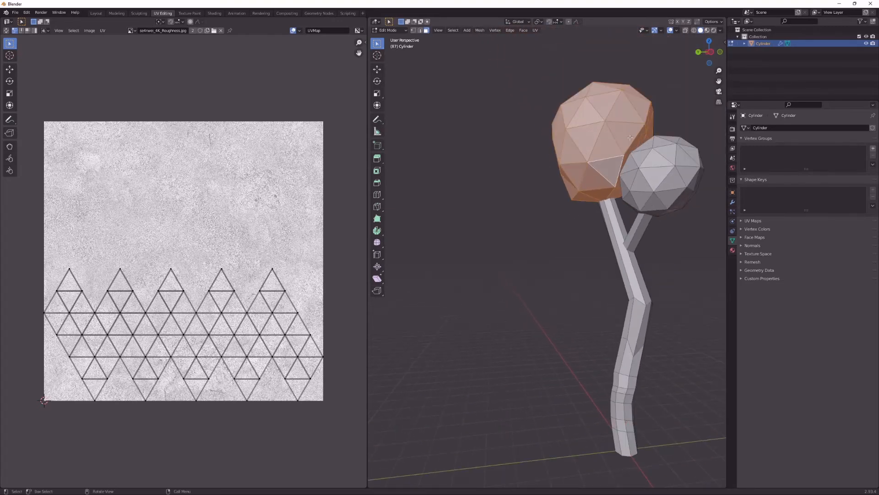
- Change the viewport shading to Material Preview and add the remaining unselected face of the large leaf ball
scroll(654, 41, "up", 2)
left_click(707, 30)
middle_click_drag(606, 128, 672, 147)
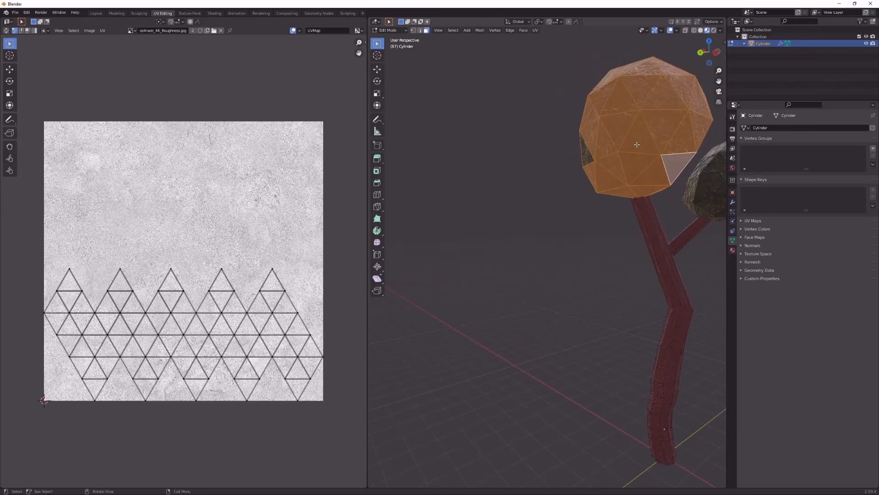
scroll(673, 147, "down", 2)
left_click(580, 168, "shift")
middle_click_drag(581, 168, 576, 192)
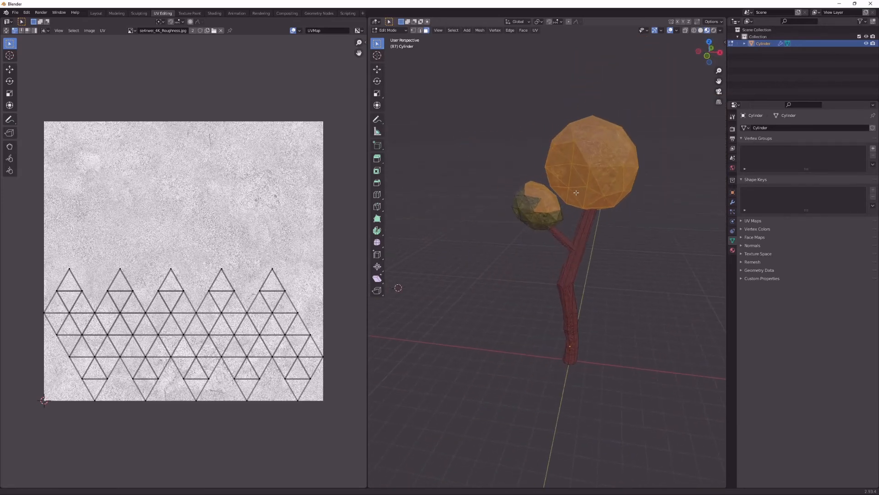
- Add the back of the small leaf ball to the selection and deselect the branch faces caught with it
left_click_drag(509, 180, 549, 240)
key("ctrl+z")
scroll(571, 224, "up", 2)
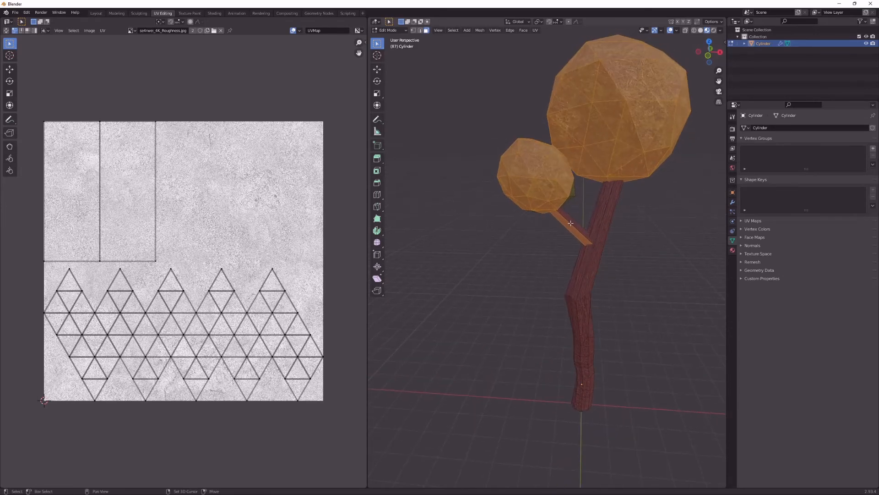
left_click(570, 224, "shift")
middle_click_drag(569, 221, 542, 124)
scroll(588, 210, "up", 2)
- Extend the selection over the front of the small leaf ball and its underside faces around the branch
left_click(583, 204, "shift")
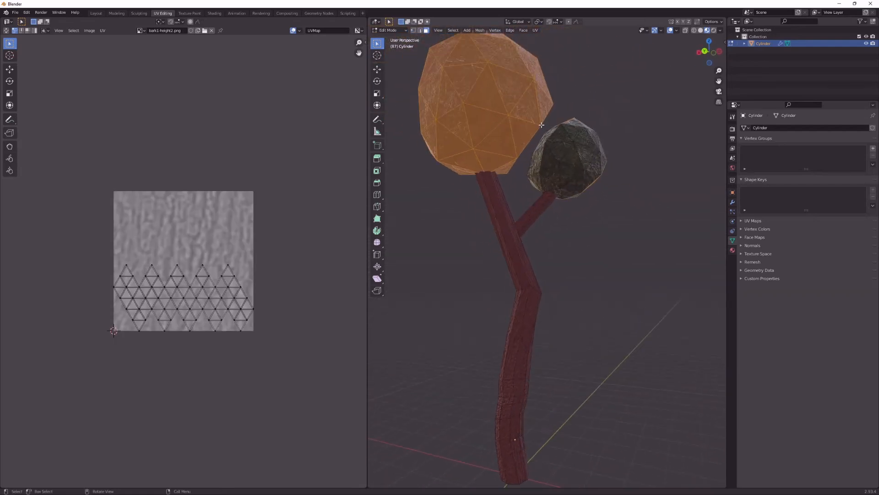
left_click_drag(559, 106, 615, 184, "shift")
middle_click_drag(620, 170, 612, 144)
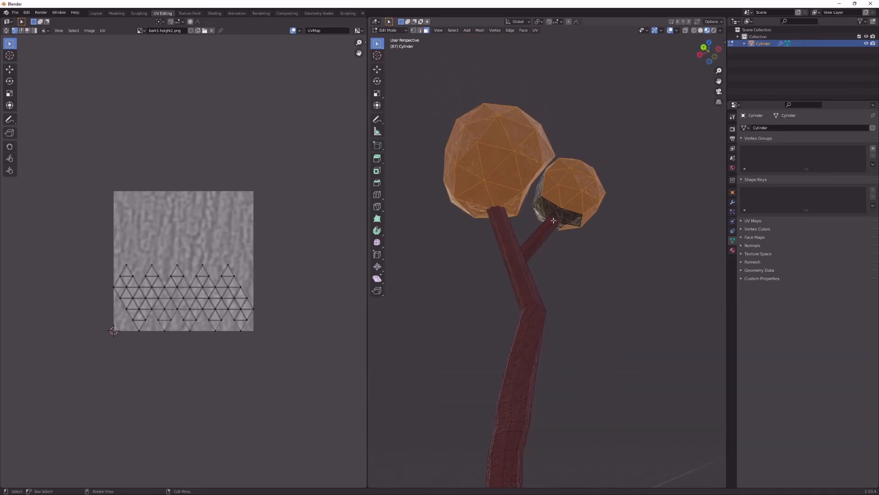
left_click(568, 215, "shift")
left_click(559, 215, "shift")
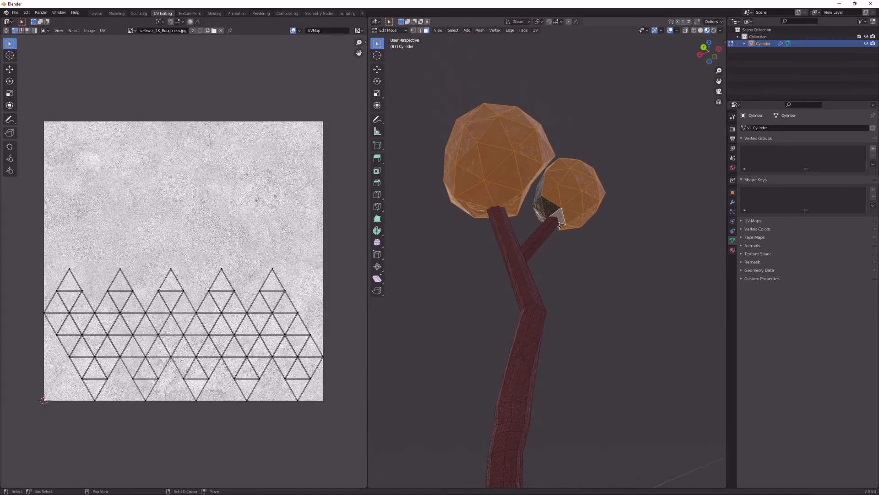
left_click(560, 226, "shift")
left_click(549, 205, "shift")
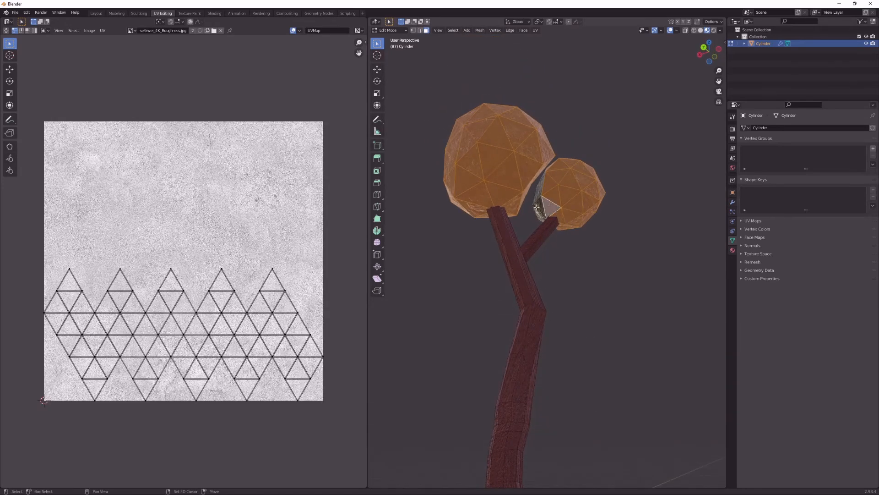
left_click(537, 207, "shift")
- Add the last unselected faces of the small leaf ball, on the side facing the large ball and beside the branch
middle_click_drag(537, 206, 564, 261)
scroll(555, 185, "down", 3)
middle_click_drag(554, 185, 537, 114)
scroll(602, 163, "up", 6)
scroll(602, 164, "down", 5)
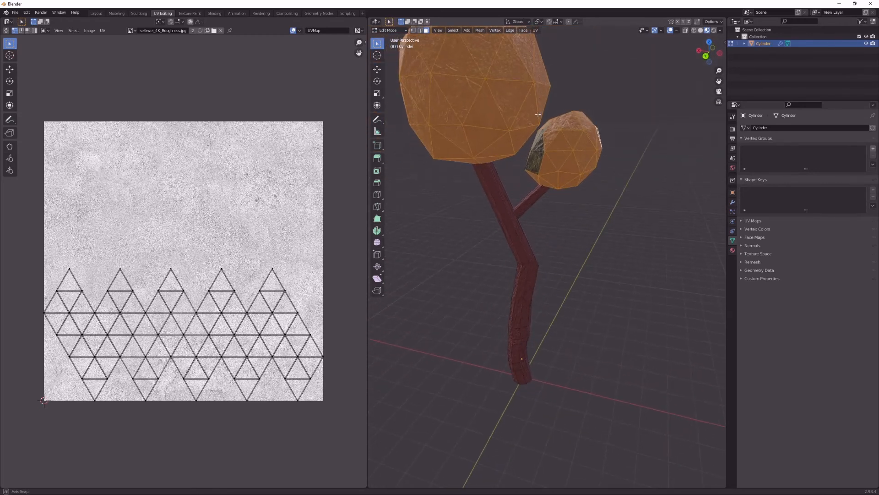
middle_click_drag(526, 145, 534, 185)
left_click(530, 175, "shift")
left_click(533, 187, "shift")
left_click(542, 191, "shift")
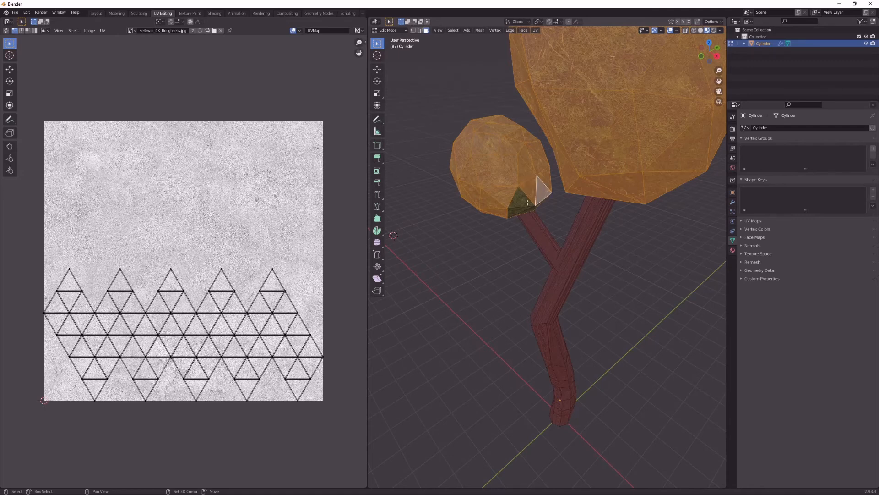
left_click(523, 204, "shift")
middle_click_drag(515, 207, 467, 139)
scroll(467, 139, "down", 4)
scroll(304, 175, "down", 1)
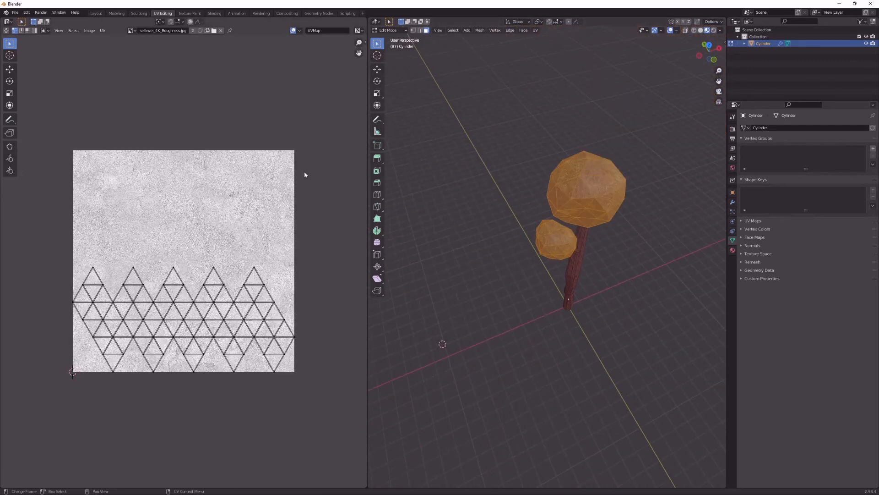
- Display the moss 4K Albedo image behind the leaf UVs in the UV editor
scroll(290, 193, "up", 1)
left_click(130, 31)
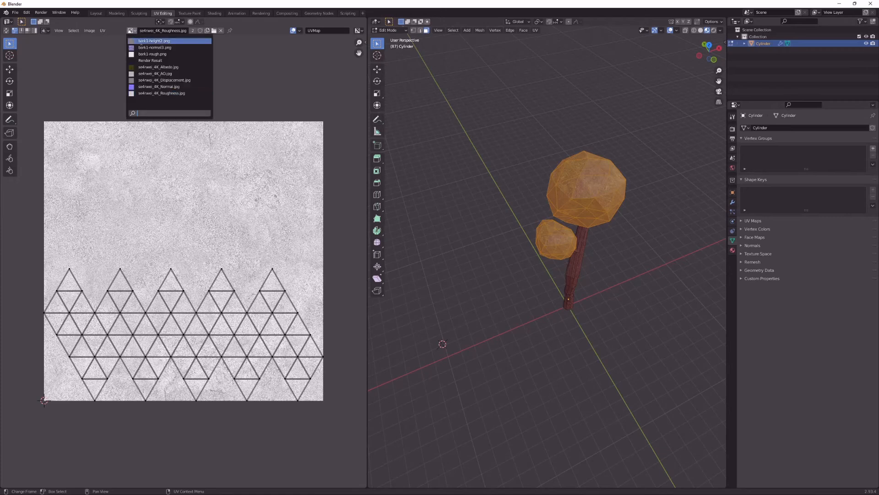
left_click(183, 71)
scroll(229, 177, "up", 2)
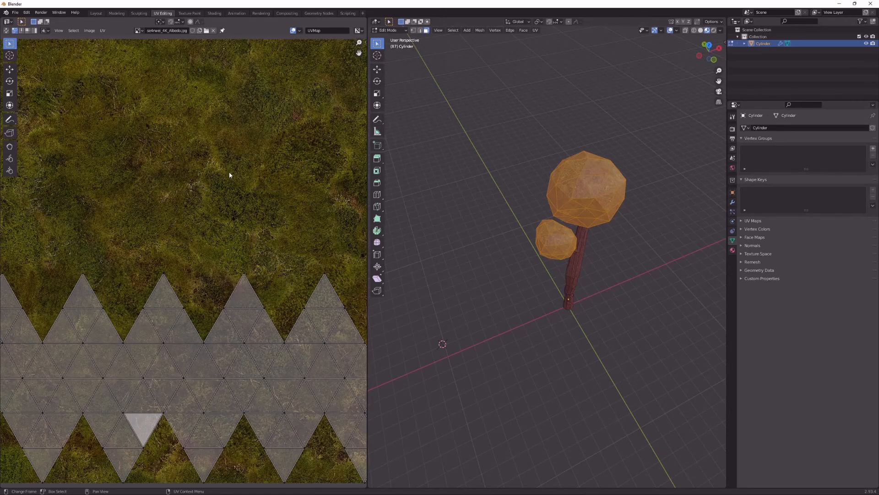
scroll(173, 220, "down", 2)
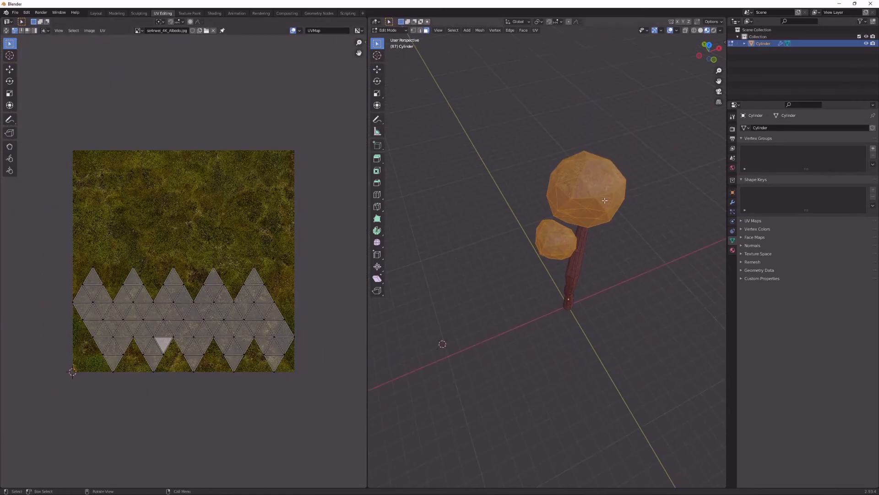
middle_click_drag(602, 199, 553, 181)
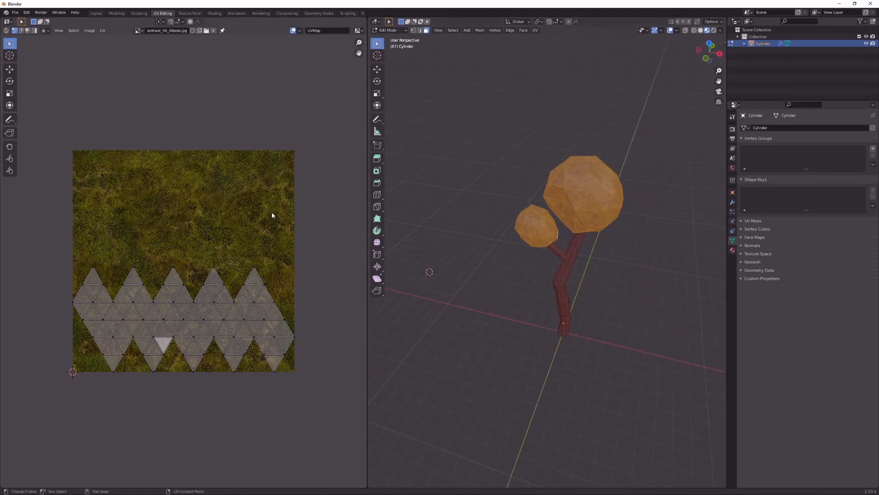
- Select all leaf UVs and move the island slightly upward on the moss image
key("a")
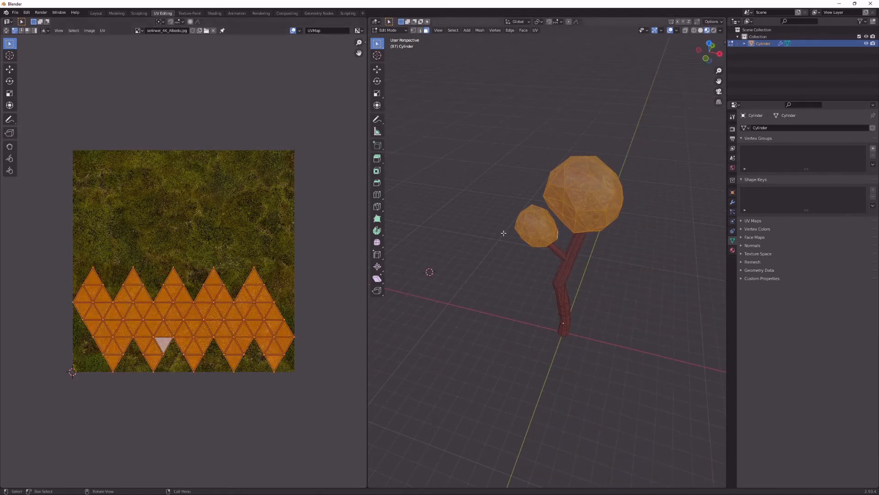
scroll(565, 193, "up", 2)
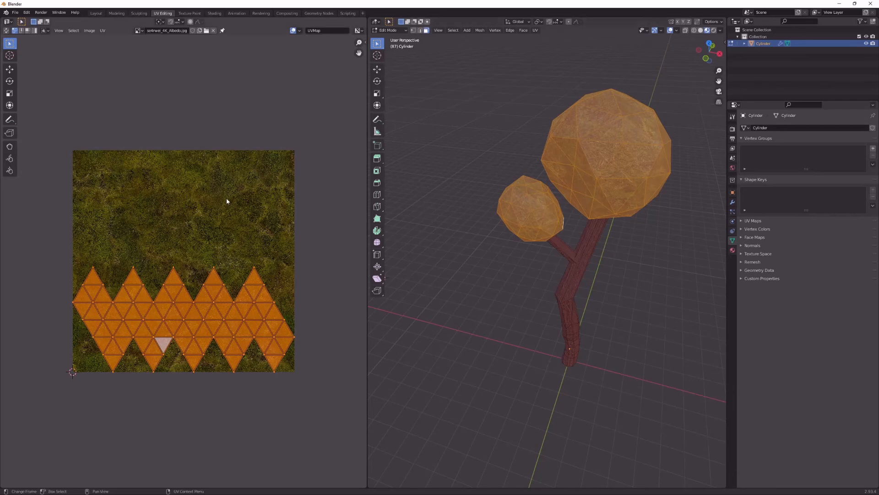
key("alt+a")
key("a")
key("g")
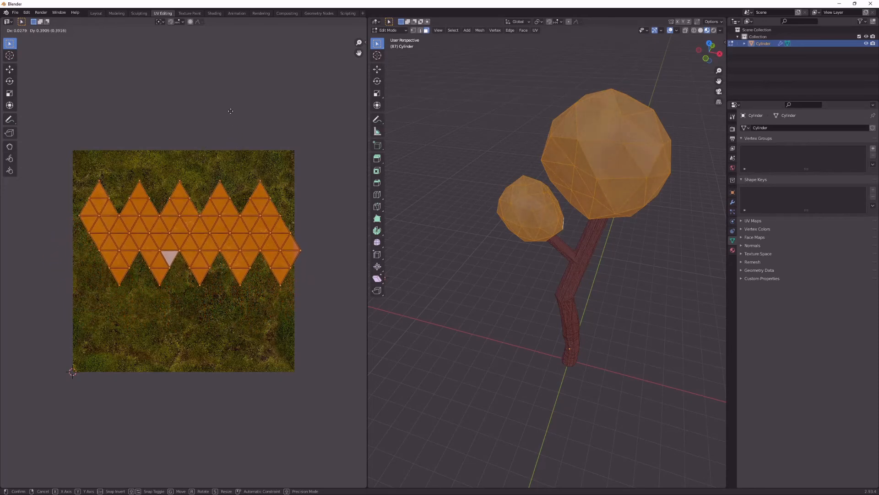
left_click(227, 168)
scroll(583, 287, "up", 1)
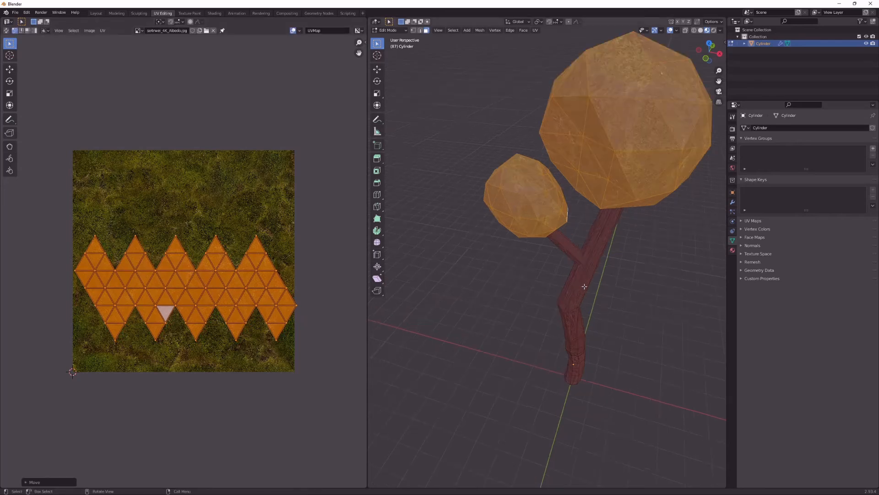
middle_click_drag(583, 287, 455, 228)
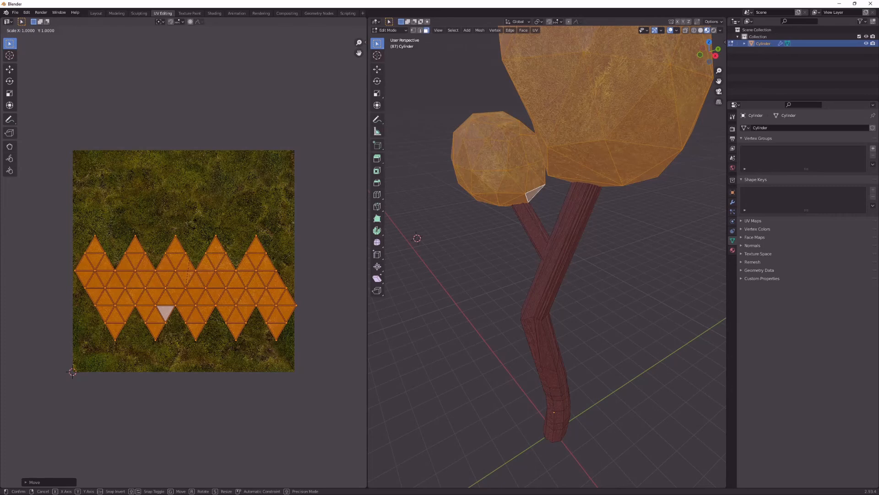
- Scale the leaf UV island uniformly by 0.5 and check the moss texture on the leaf balls
key("0")
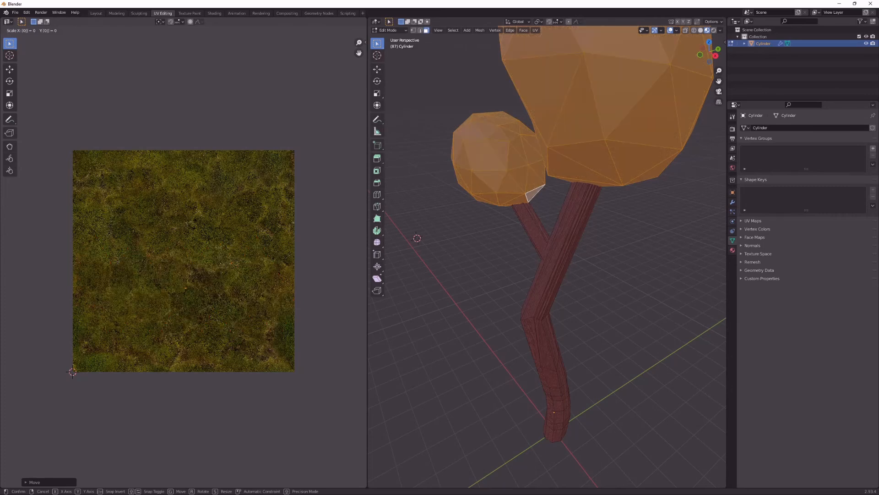
key("BackSpace")
key("1")
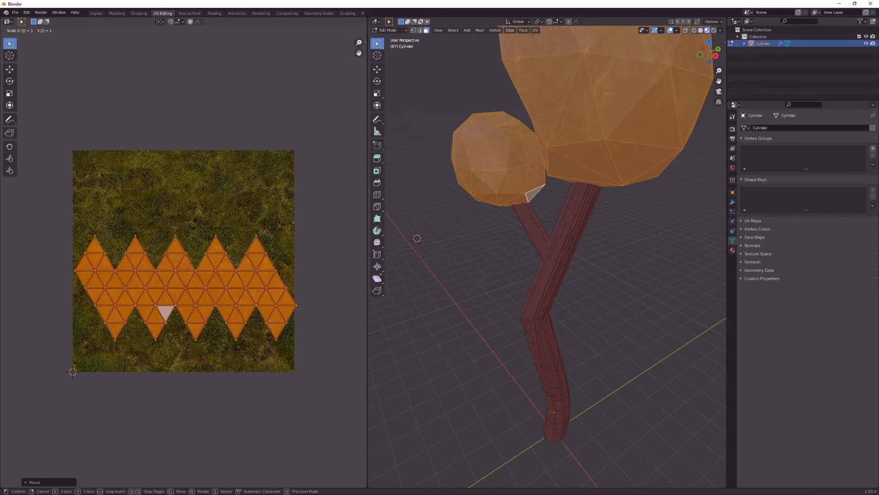
key("0")
key("BackSpace")
key("0")
key("BackSpace")
key("BackSpace")
type(".100")
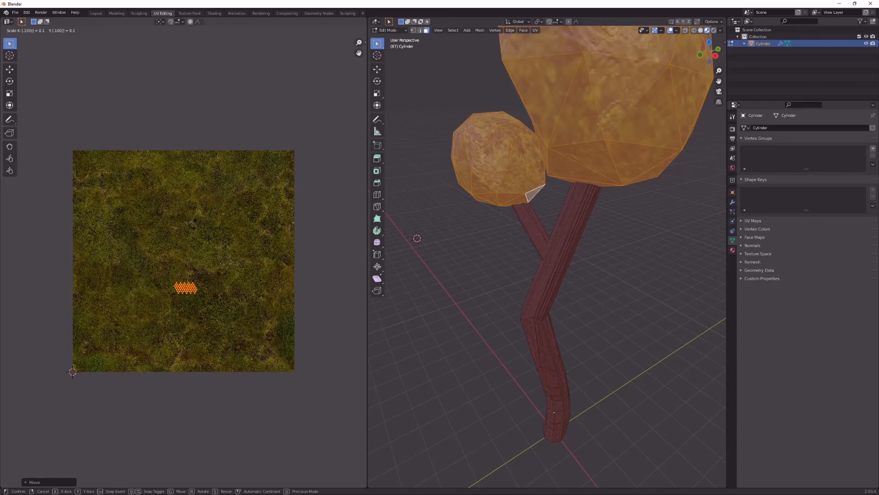
key("BackSpace")
type("500")
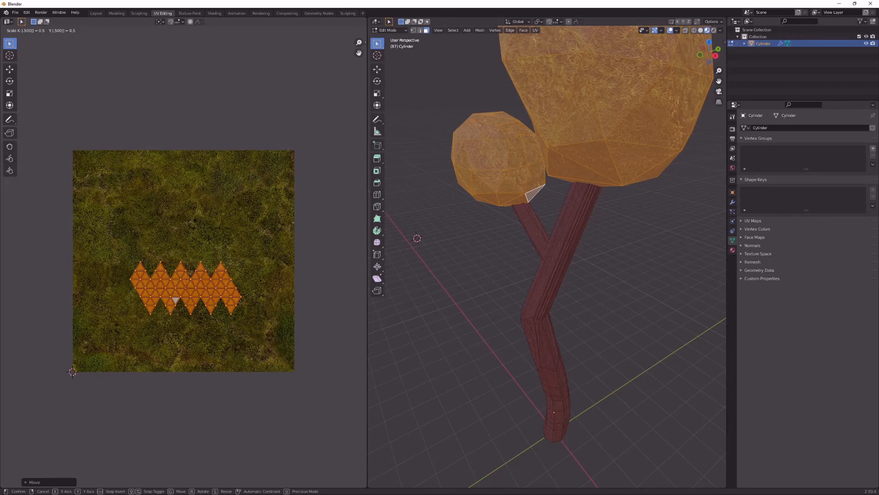
key("Return")
middle_click_drag(512, 210, 550, 183)
scroll(547, 127, "down", 5)
scroll(457, 158, "up", 7)
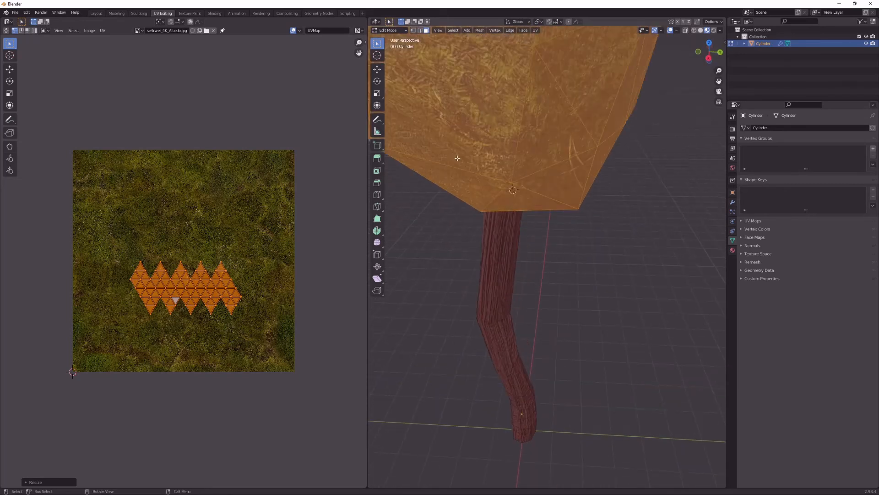
middle_click_drag(440, 151, 476, 165)
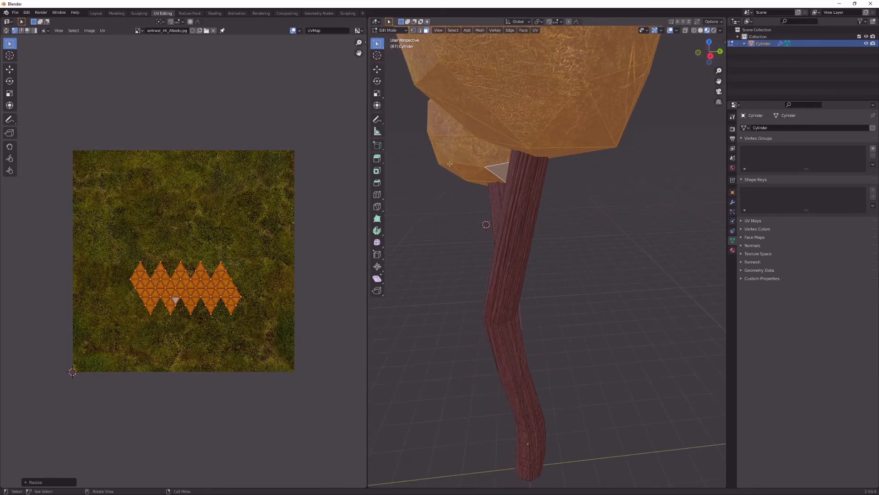
scroll(219, 256, "down", 1)
scroll(220, 255, "up", 1)
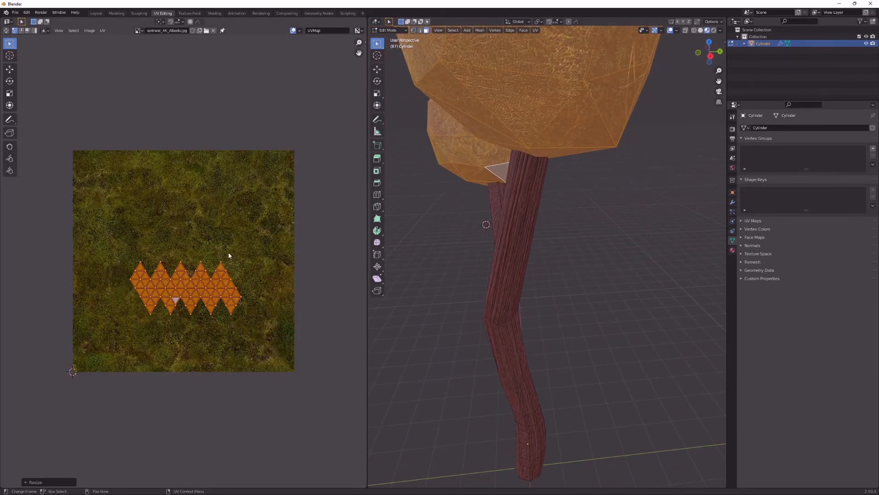
- Rotate the leaf UV island about 90 degrees counter-clockwise so the strip stands upright
left_click(10, 81)
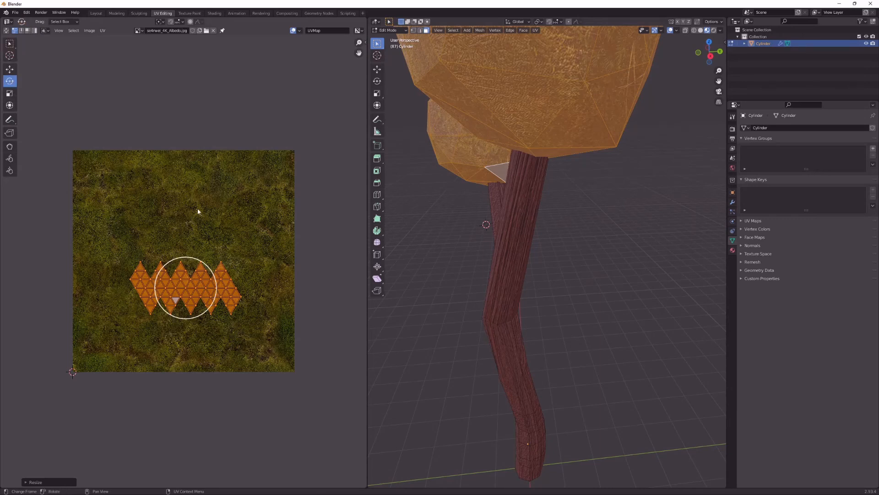
left_click(205, 266)
key("a")
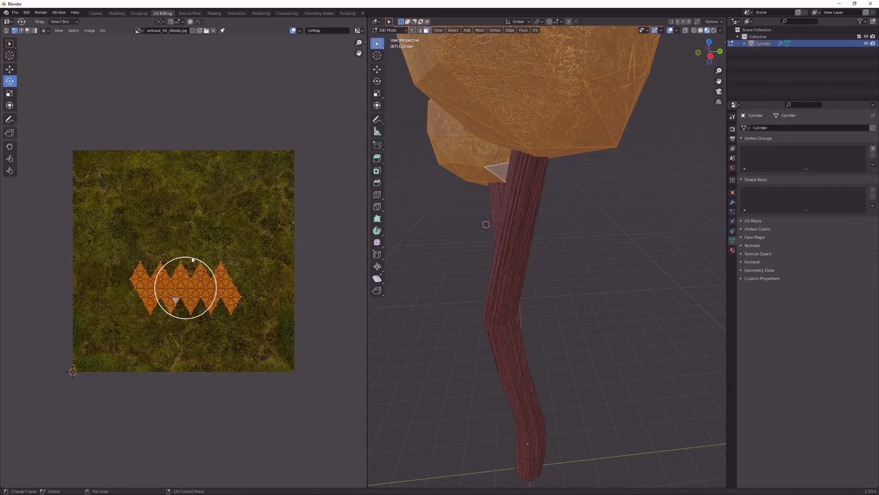
left_click_drag(187, 261, 173, 281)
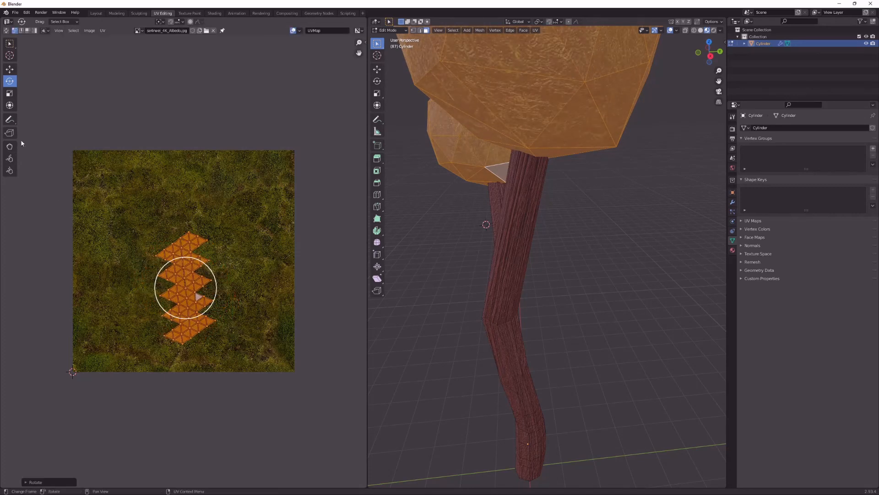
- Move the upright leaf UV island to the lower-left part of the moss image and check the leaf balls
left_click(9, 69)
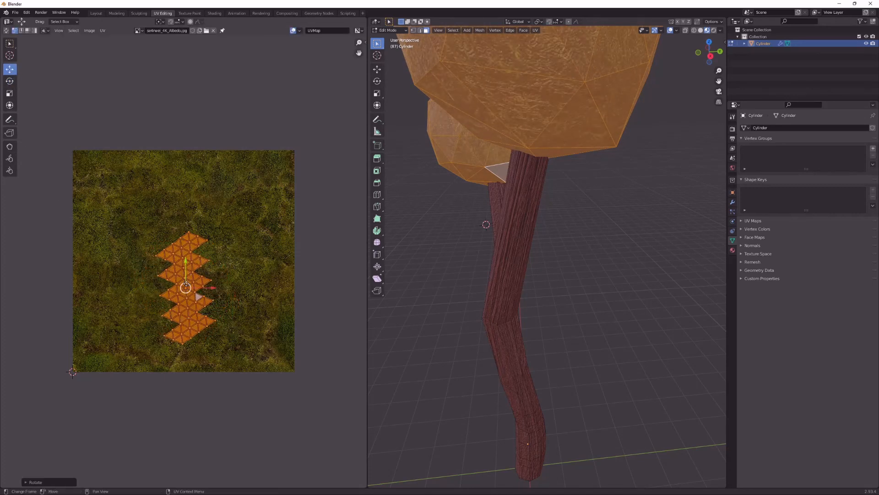
left_click_drag(184, 270, 121, 285)
scroll(521, 192, "down", 2)
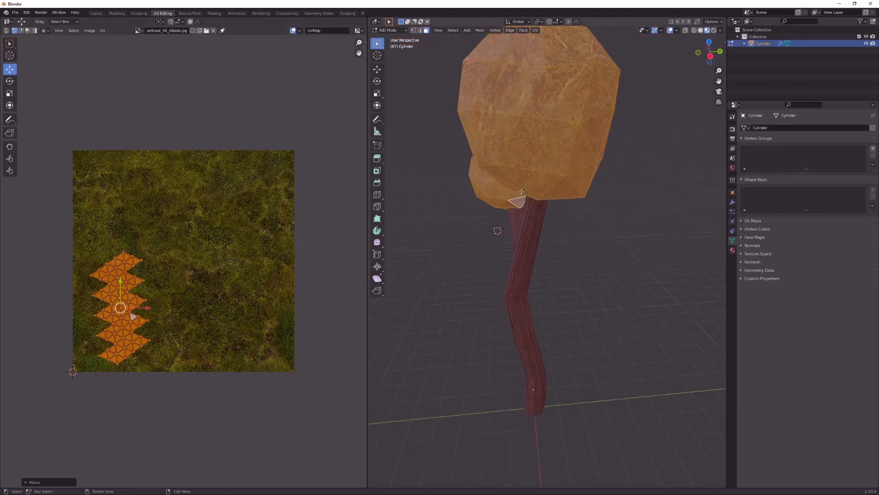
scroll(522, 192, "down", 2)
middle_click_drag(522, 191, 506, 112)
scroll(500, 192, "up", 5)
scroll(508, 169, "up", 3)
scroll(526, 165, "up", 3)
scroll(536, 162, "down", 6)
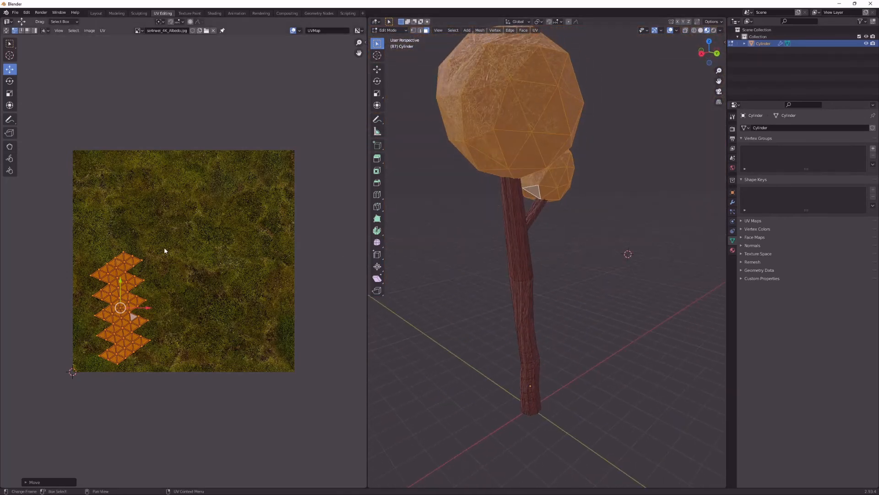
- Rotate the leaf UV island another quarter turn counter-clockwise and place it in the lower half of the moss image
mouse_move(120, 283)
left_mouse_down()
mouse_move(138, 290)
mouse_move(146, 326)
mouse_move(152, 297)
mouse_move(136, 284)
left_mouse_up()
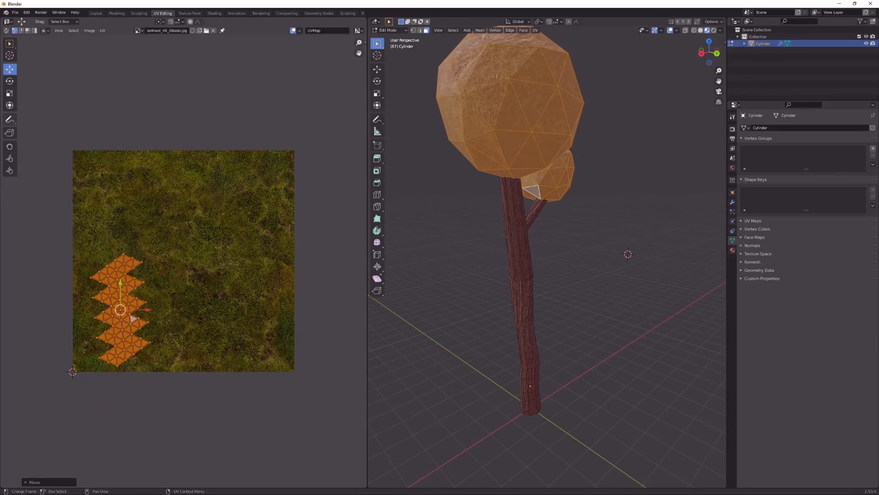
left_click(13, 84)
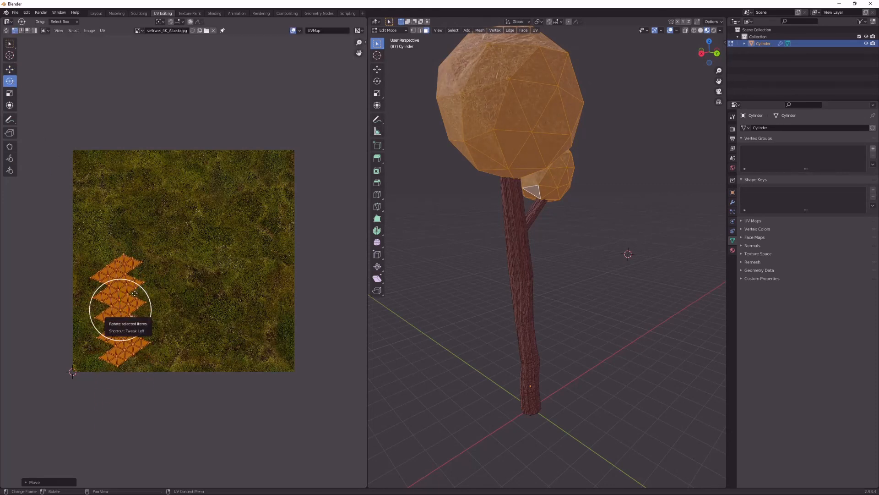
left_click_drag(143, 287, 161, 267)
left_click(10, 69)
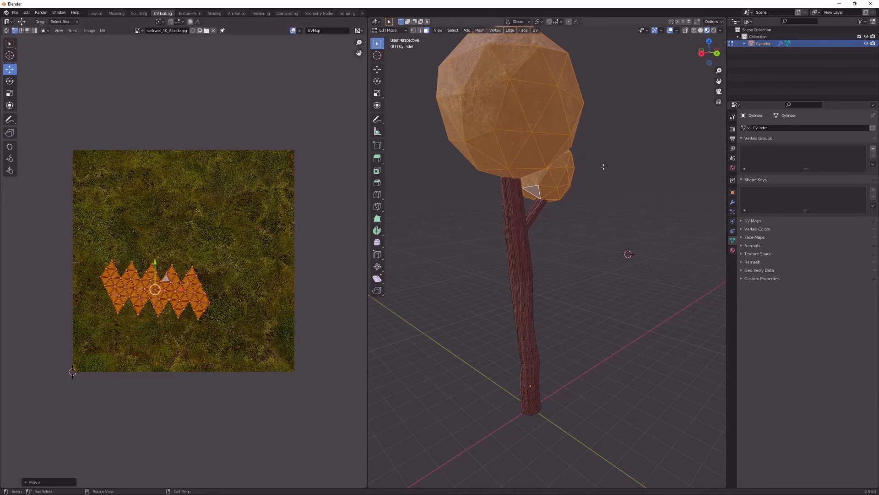
- Deselect all leaf faces and examine the moss texture on both leaf balls
left_click(602, 145)
middle_click_drag(601, 144, 490, 165)
scroll(490, 165, "down", 3)
middle_click_drag(593, 169, 516, 173)
scroll(516, 172, "up", 4)
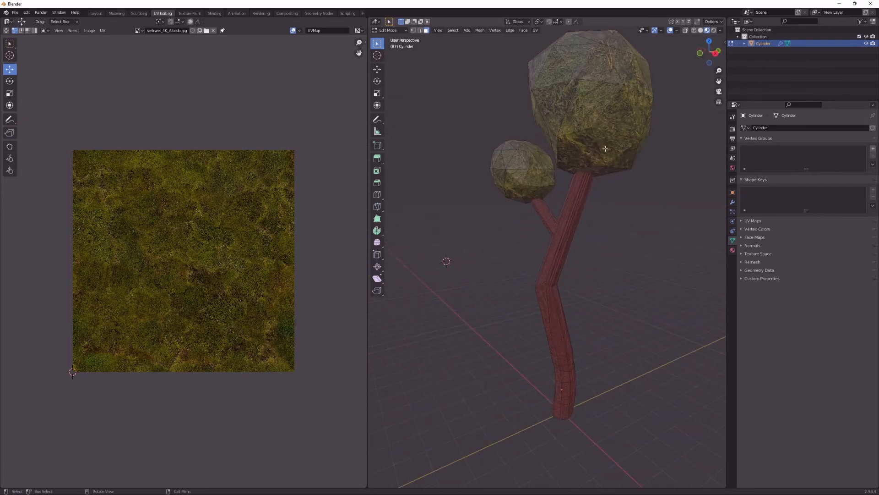
middle_click_drag(578, 113, 571, 144)
- Select three adjoining faces on the large leaf ball, shift their UVs about 0.2 to the left, and deselect everything
left_click(591, 161)
left_click(592, 162)
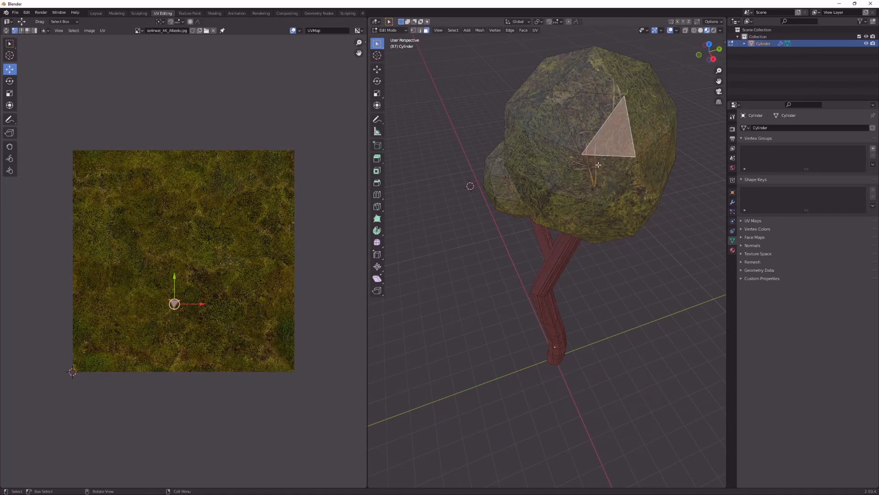
left_click(598, 165)
left_click(599, 170)
left_click(601, 165)
left_click(602, 144)
left_click(597, 168, "ctrl")
left_click(580, 173, "ctrl")
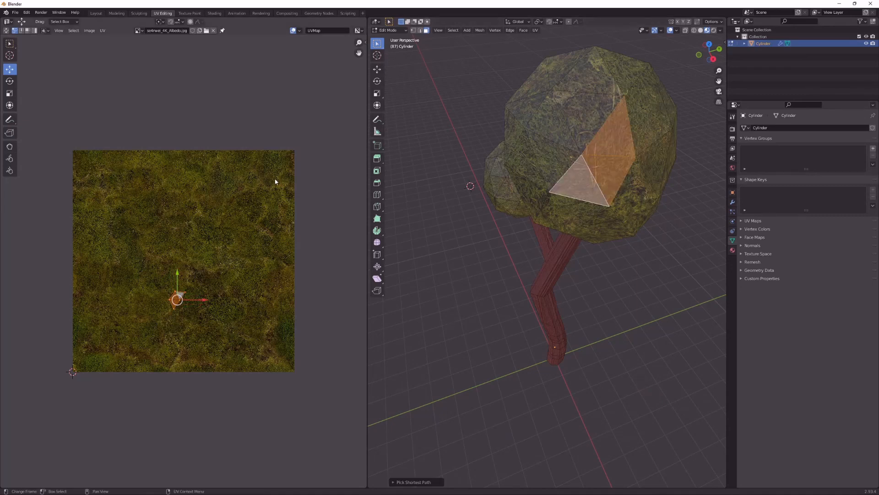
left_click_drag(196, 303, 150, 299)
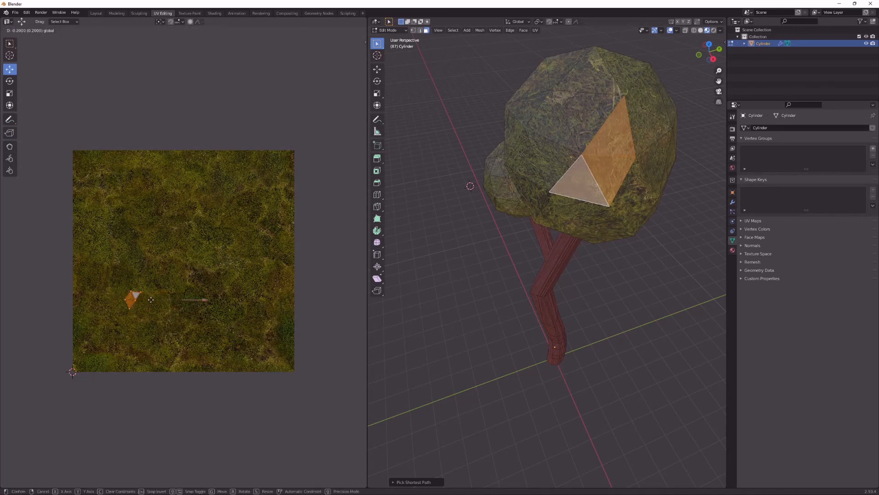
left_click(151, 299)
key("alt+a")
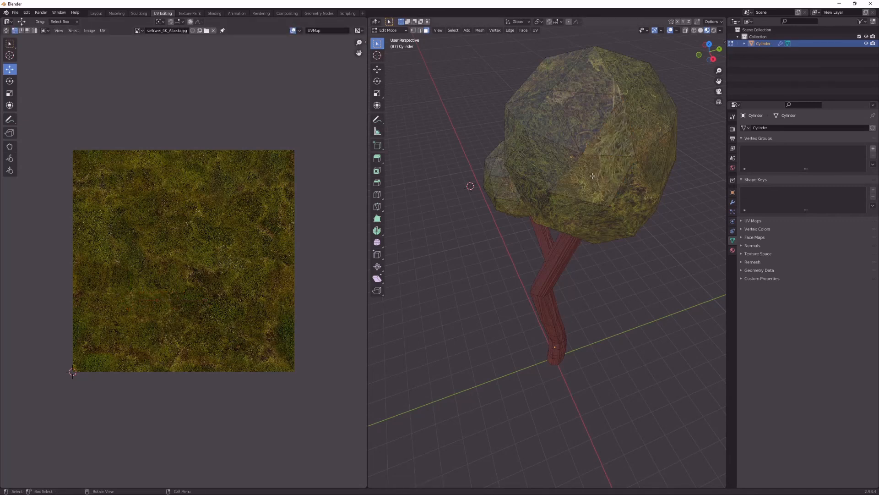
- Try moving the UVs of one upper face of the large leaf ball upward on the moss image, and undo the move
middle_click_drag(592, 175, 620, 158)
left_click(622, 156)
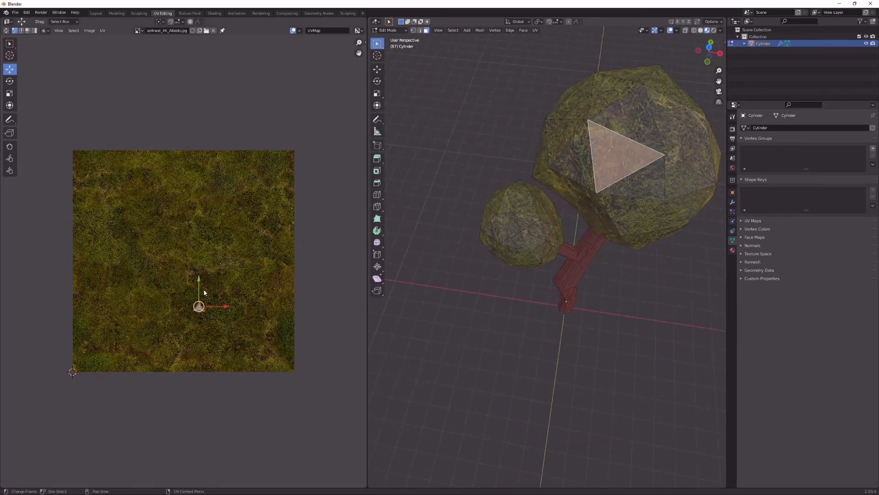
left_click_drag(202, 290, 202, 270)
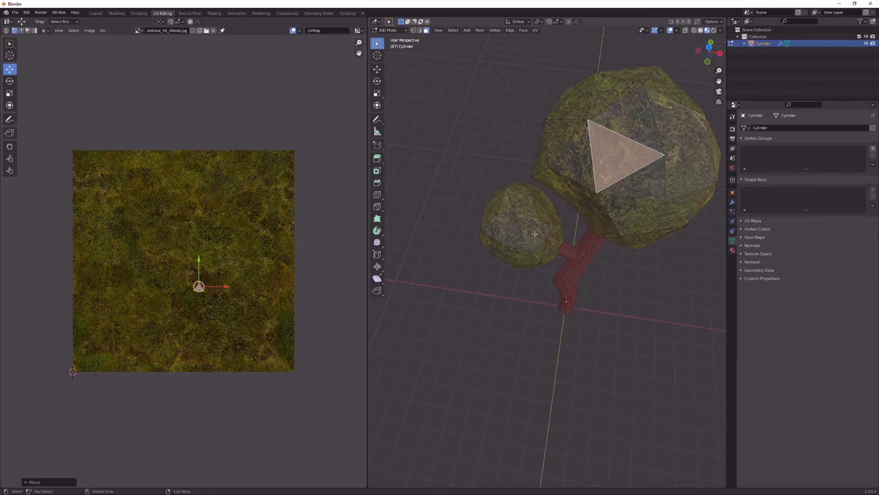
key("ctrl+z")
- Select a patch of adjoining faces on the upper part of the small leaf ball
middle_click_drag(643, 174, 439, 151)
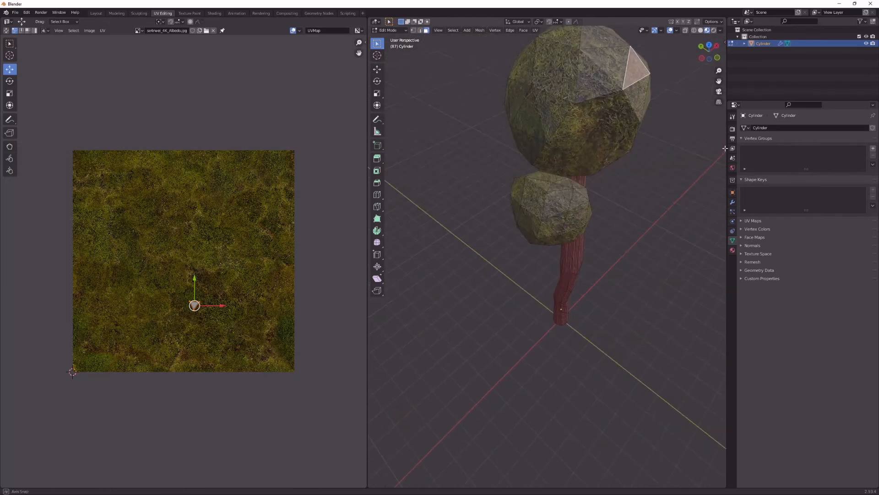
middle_click_drag(481, 215, 387, 254)
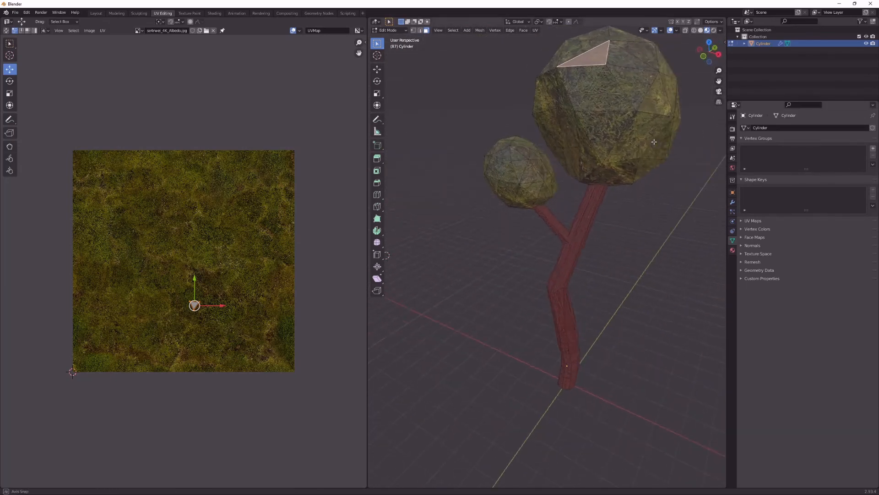
scroll(544, 146, "up", 3)
scroll(544, 146, "down", 3)
left_click(532, 133)
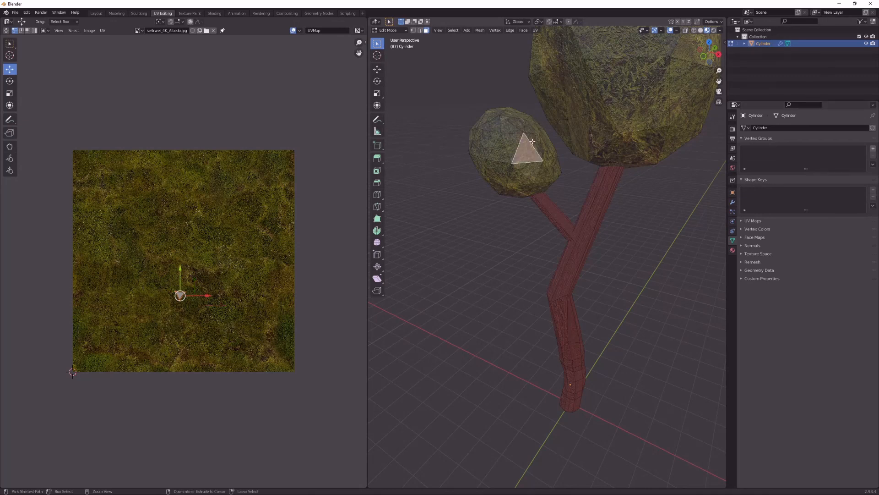
left_click(532, 132, "ctrl")
left_click(532, 130, "ctrl")
left_click(517, 132, "ctrl")
left_click(508, 138, "ctrl")
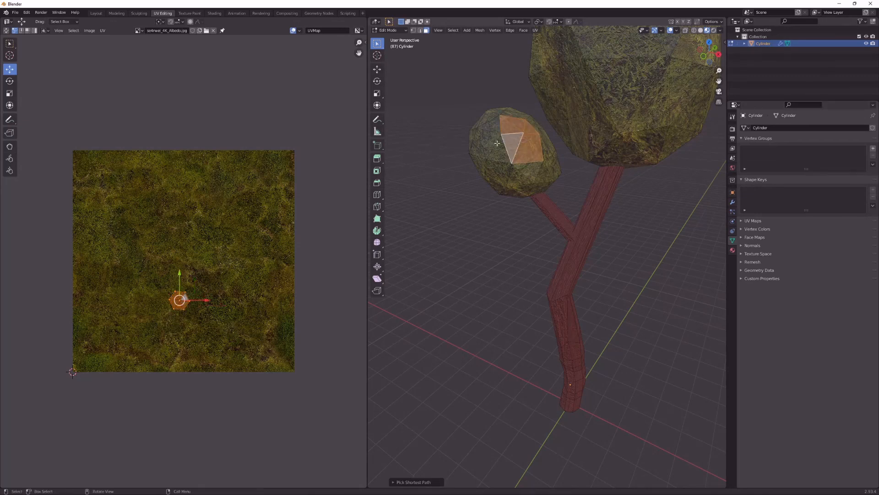
- Move the selected patch's UVs to the lower part of the moss image, slightly right of centre, and deselect everything
key("g")
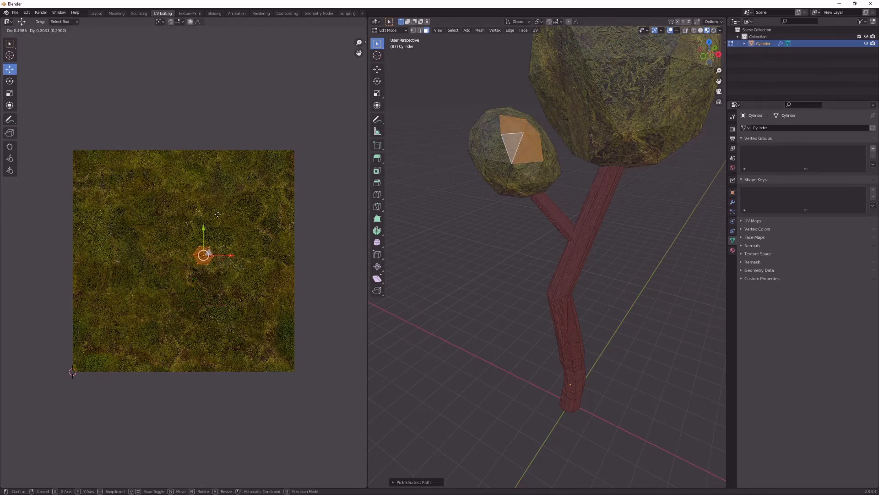
left_click(221, 300)
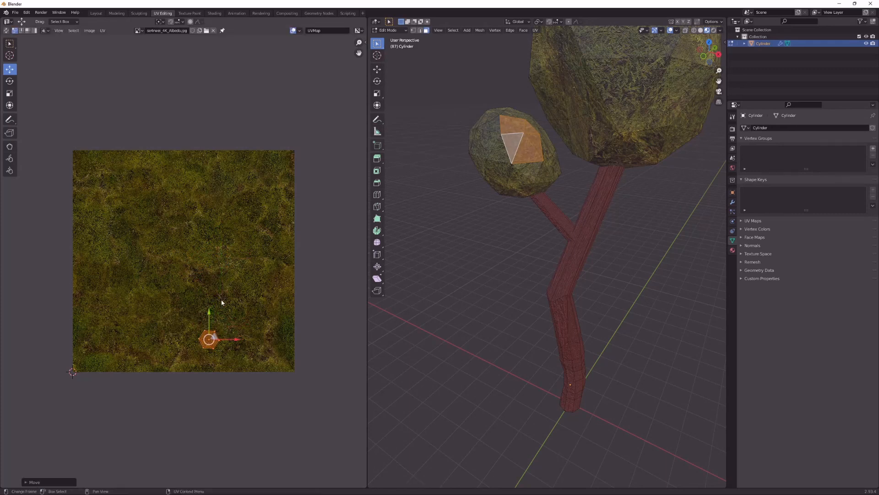
left_click(566, 280)
left_click(503, 261)
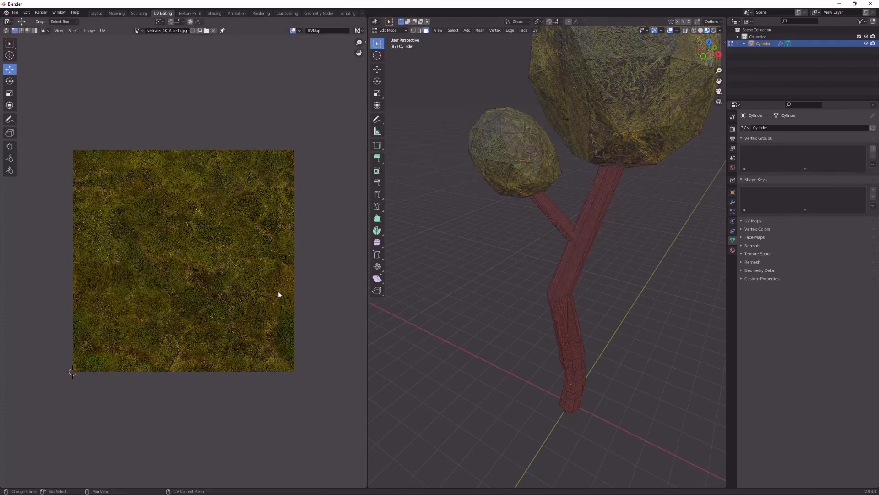
key("ctrl+z")
key("alt+a")
- Select the long face on the upper trunk section and inspect its UV placement and bark texture
scroll(520, 232, "up", 2)
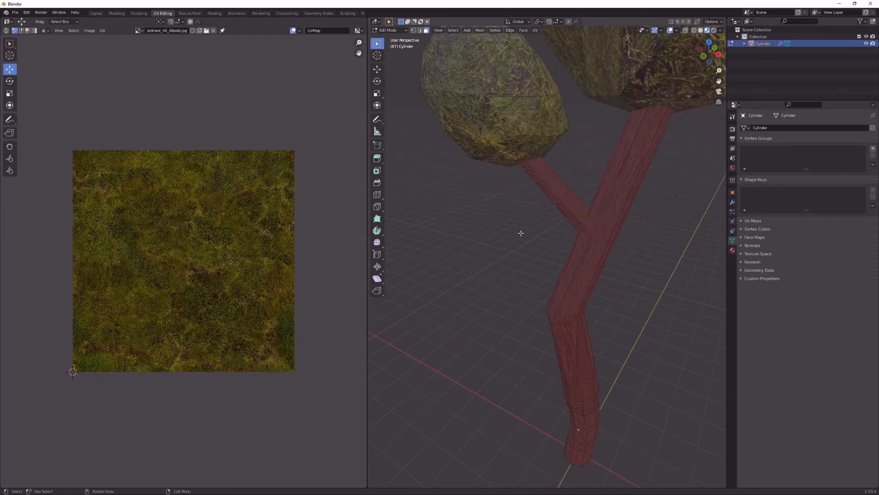
scroll(536, 290, "down", 6)
scroll(539, 268, "up", 4)
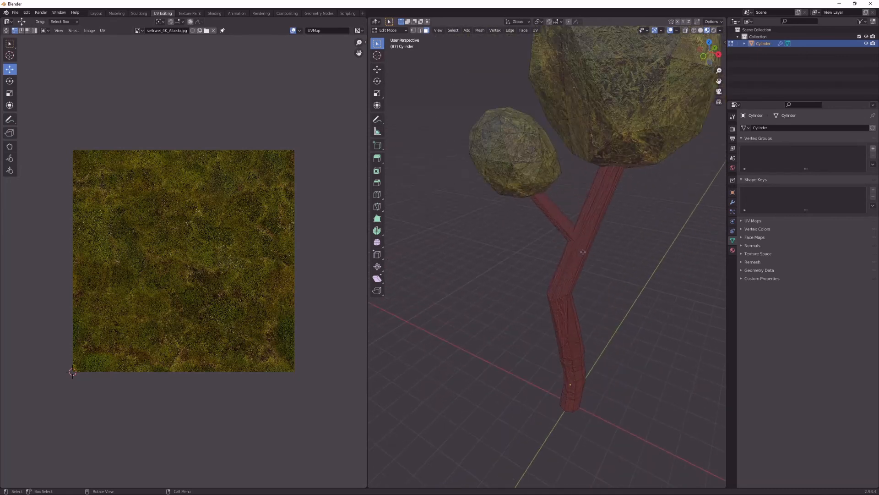
scroll(589, 233, "up", 2)
left_click(600, 230)
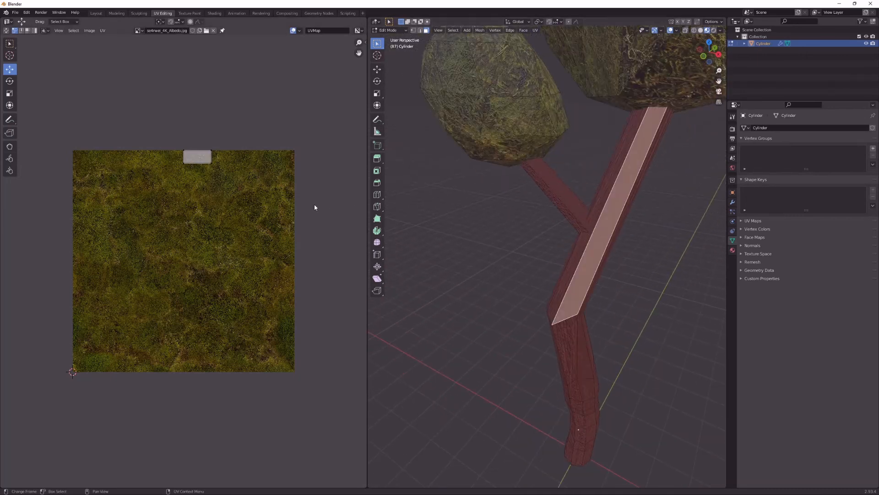
middle_click_drag(512, 212, 534, 225)
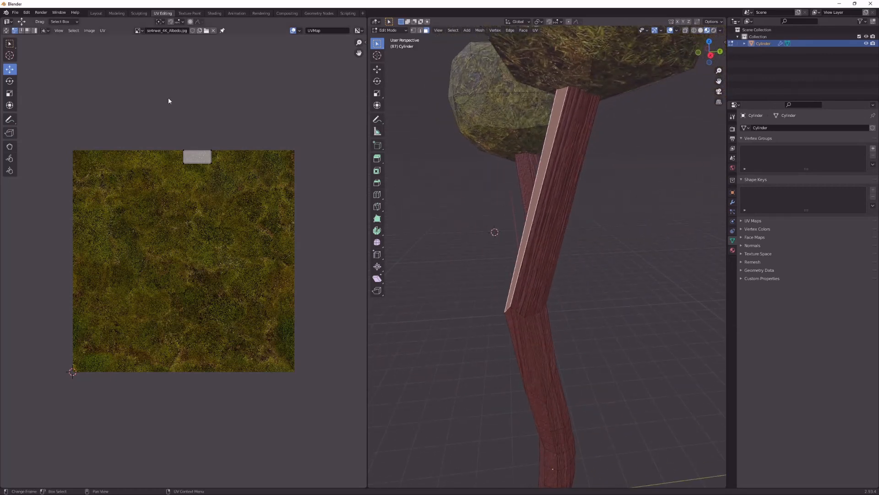
left_click(138, 31)
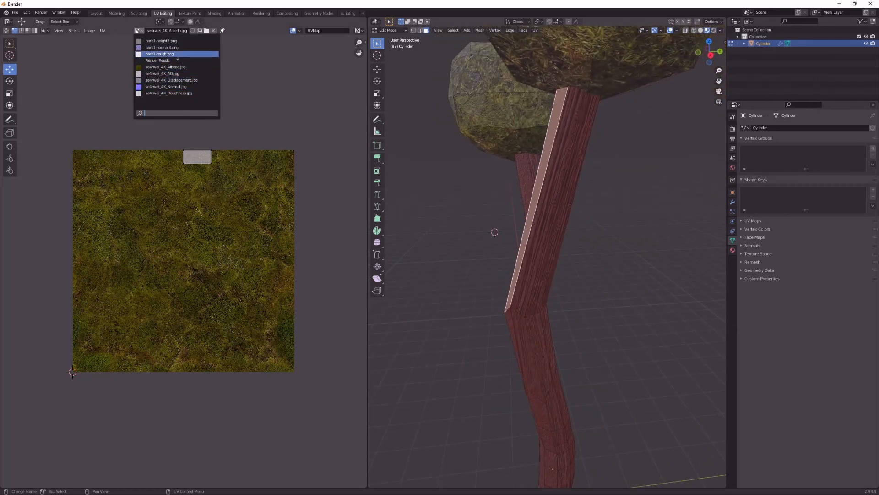
left_click(206, 31)
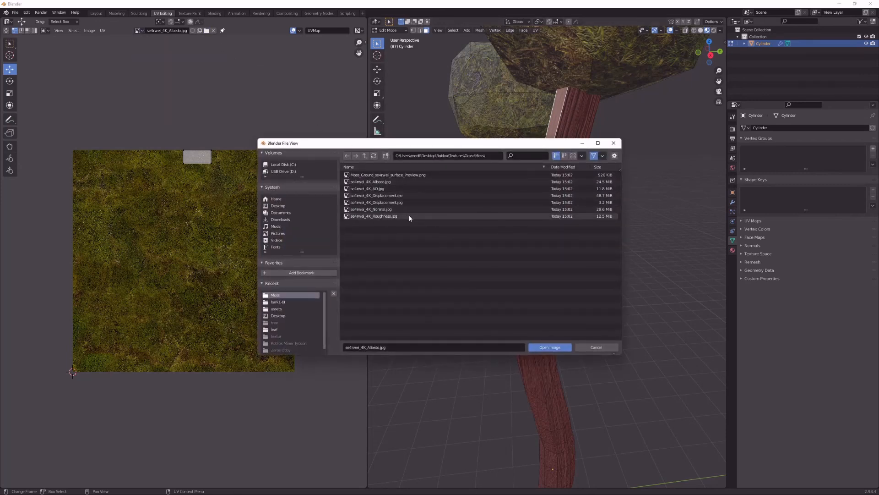
left_click(613, 143)
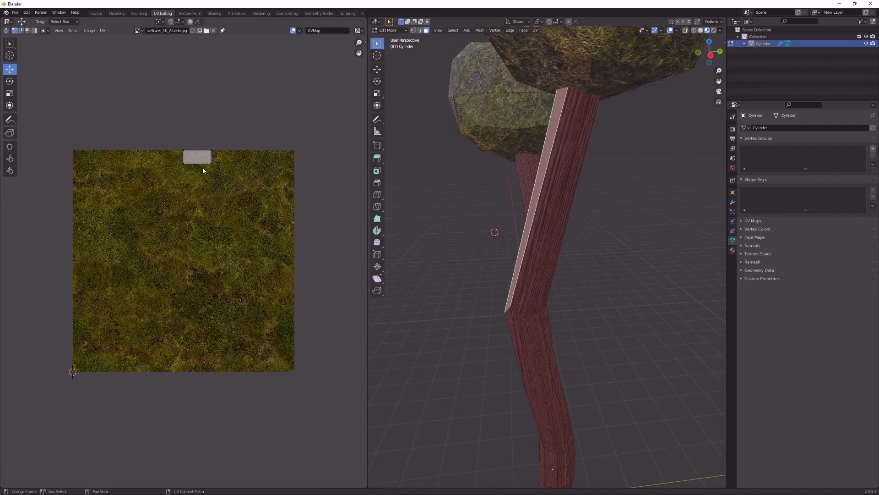
- Deselect the trunk face and examine the bark and moss textures on the whole tree
left_click(591, 158)
scroll(620, 166, "down", 3)
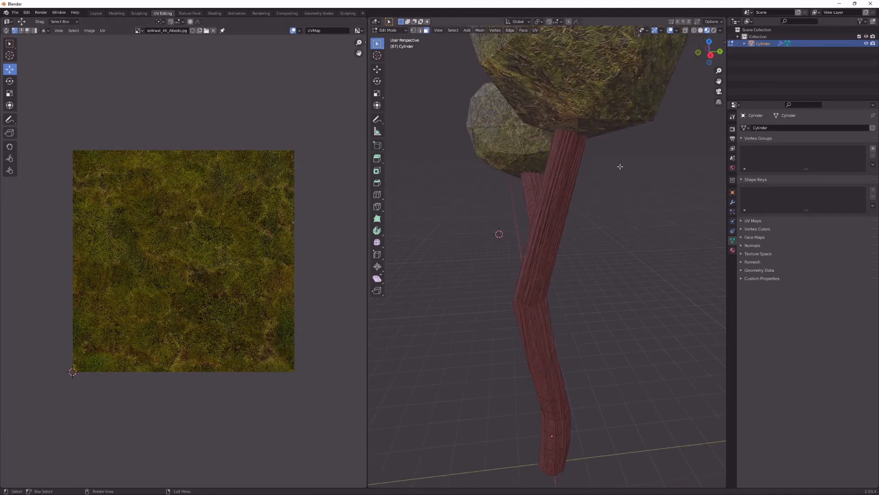
middle_click_drag(561, 191, 579, 186)
scroll(629, 199, "down", 1)
scroll(623, 197, "down", 3)
scroll(579, 185, "down", 1)
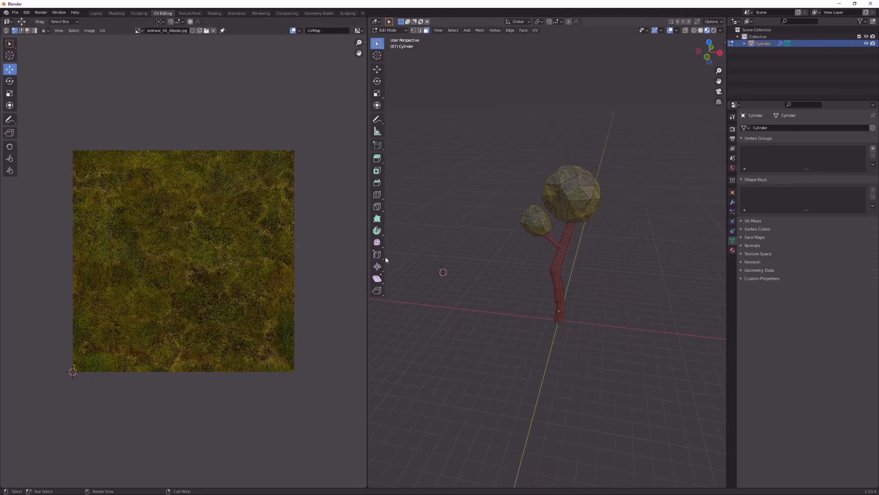